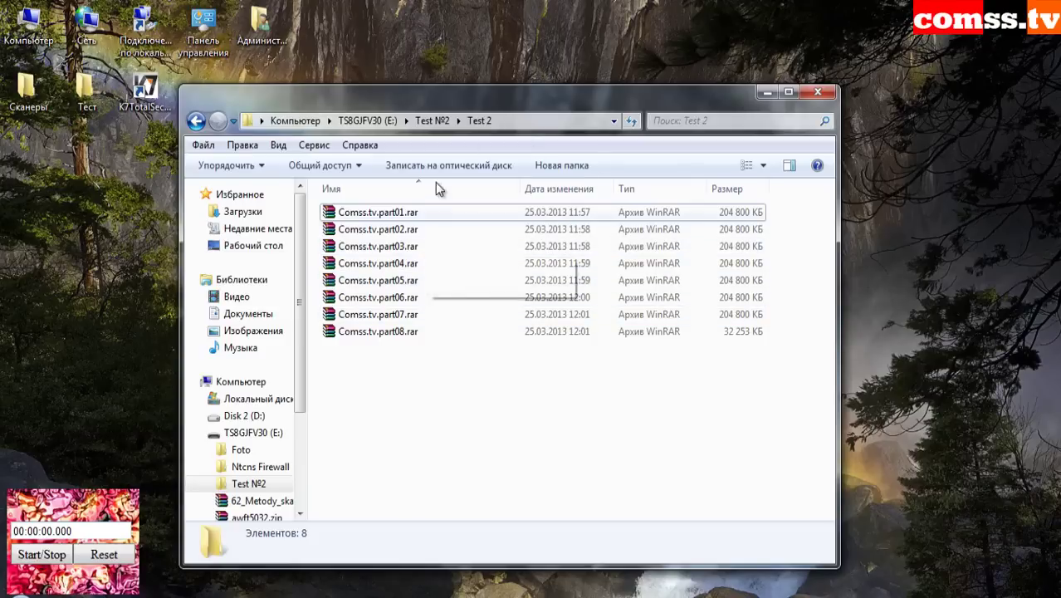
- Copy the Test 2 folder from Test №2 on drive E: to the desktop
click(432, 121)
right_click(405, 215)
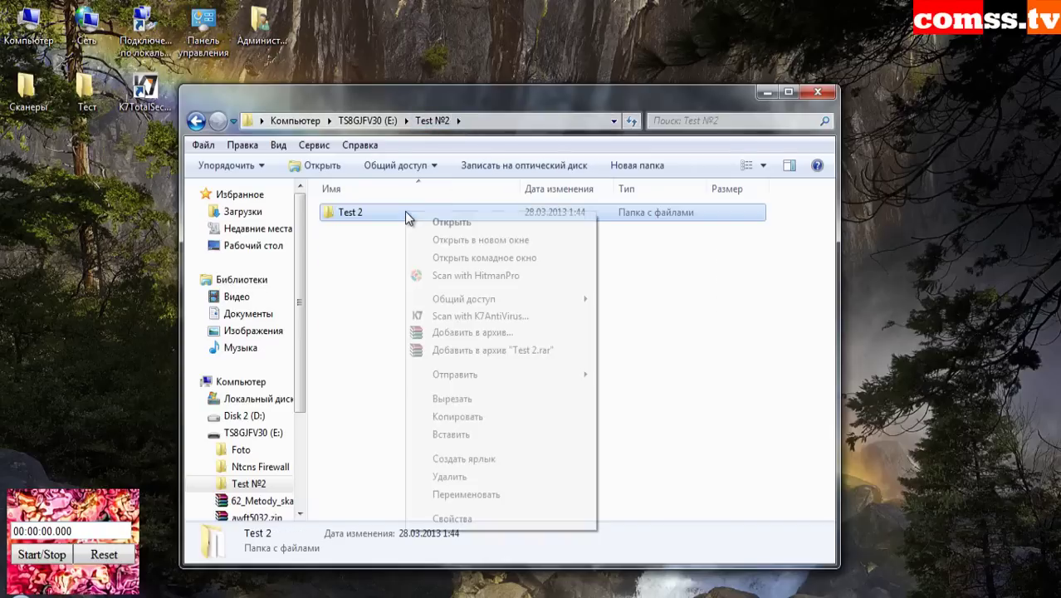
click(464, 423)
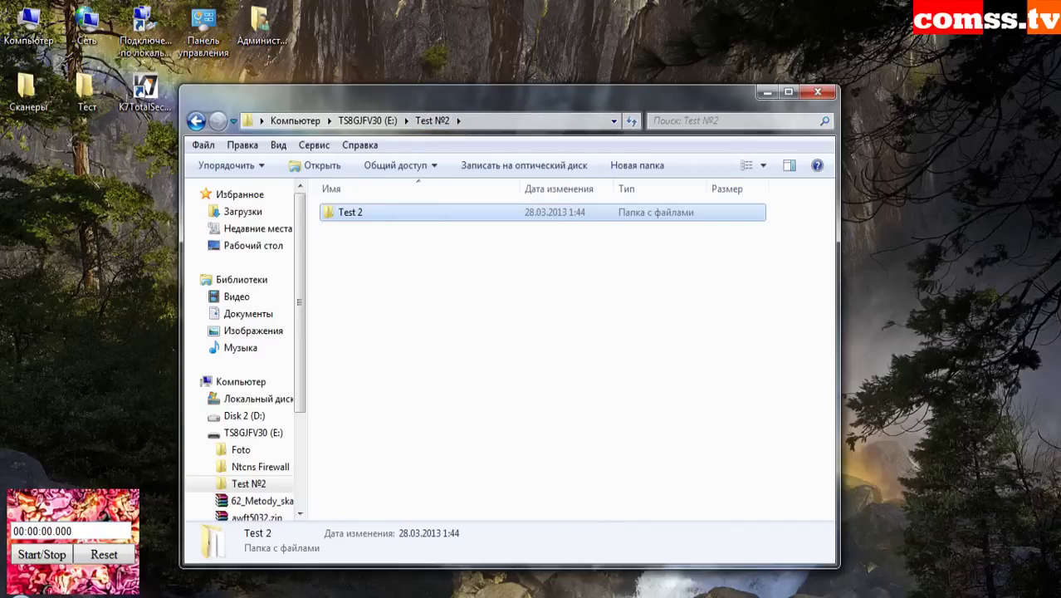
right_click(950, 347)
click(935, 414)
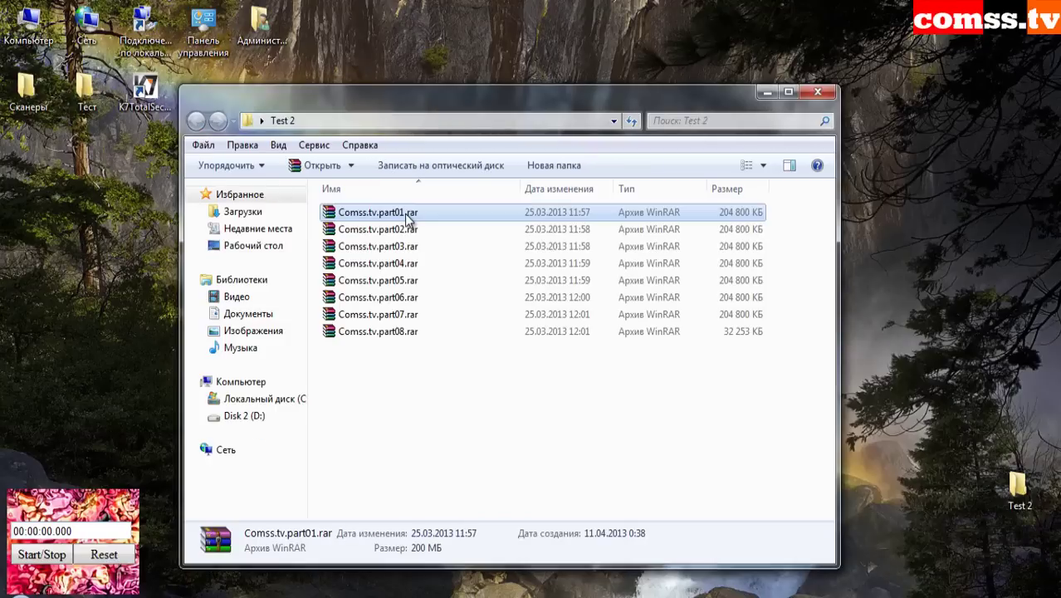
- Extract Comss.tv.part01.rar into a Comss.tv folder and open the nested Comss.tv folder holding the unpacked samples
right_click(407, 215)
click(470, 260)
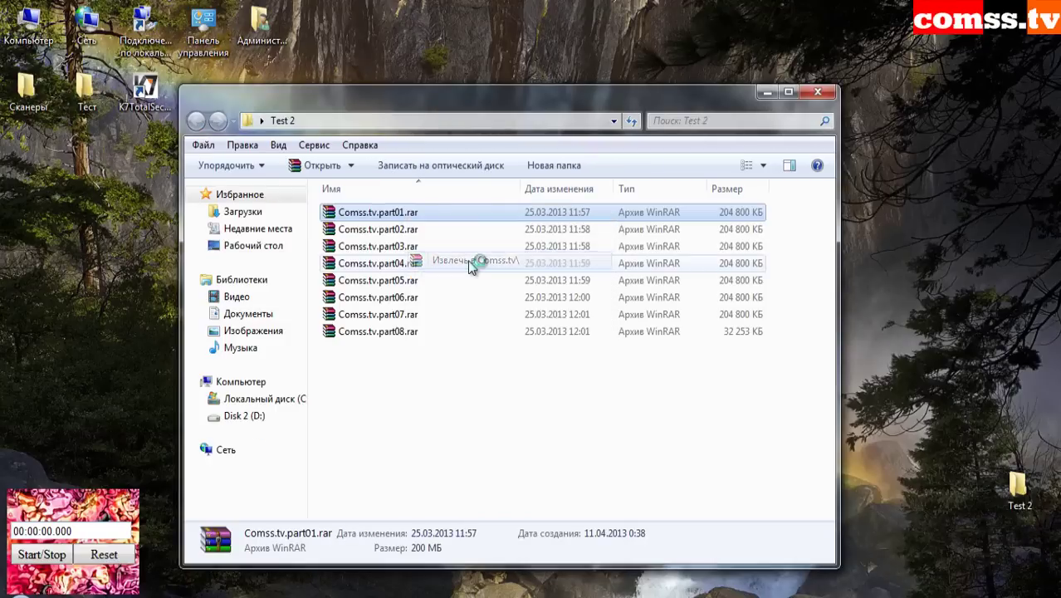
click(465, 332)
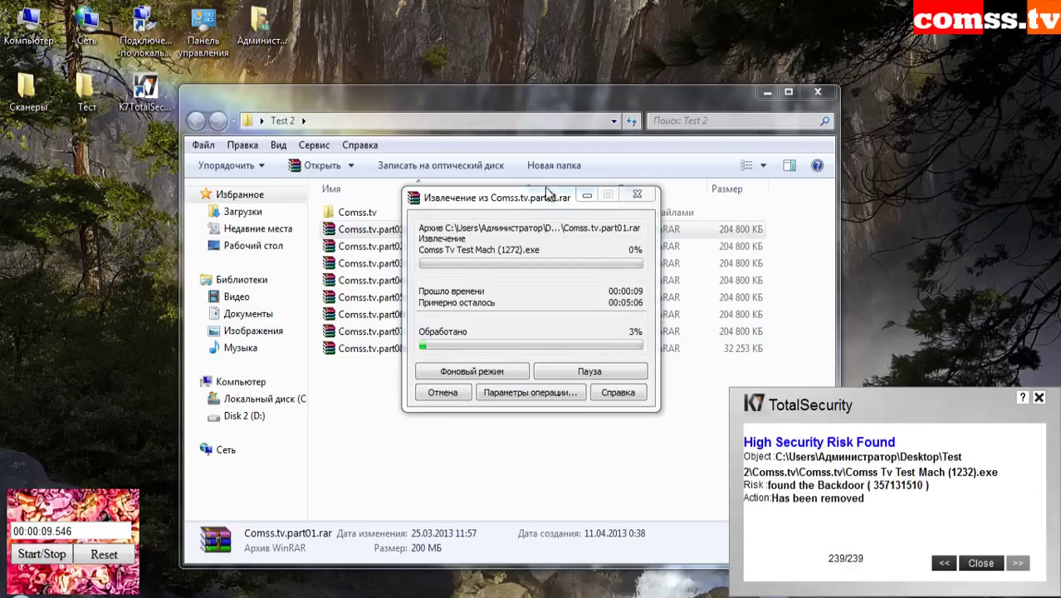
drag(549, 196, 804, 94)
double_click(365, 212)
double_click(373, 214)
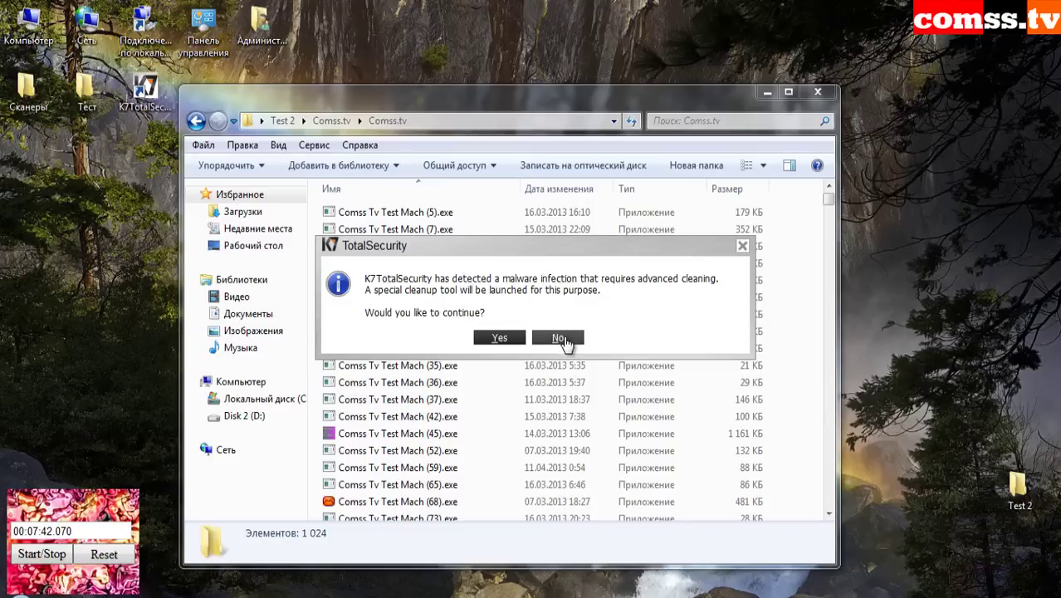
- Accept launching the special cleanup tool and review the detections listed by K7Disinfector
click(500, 338)
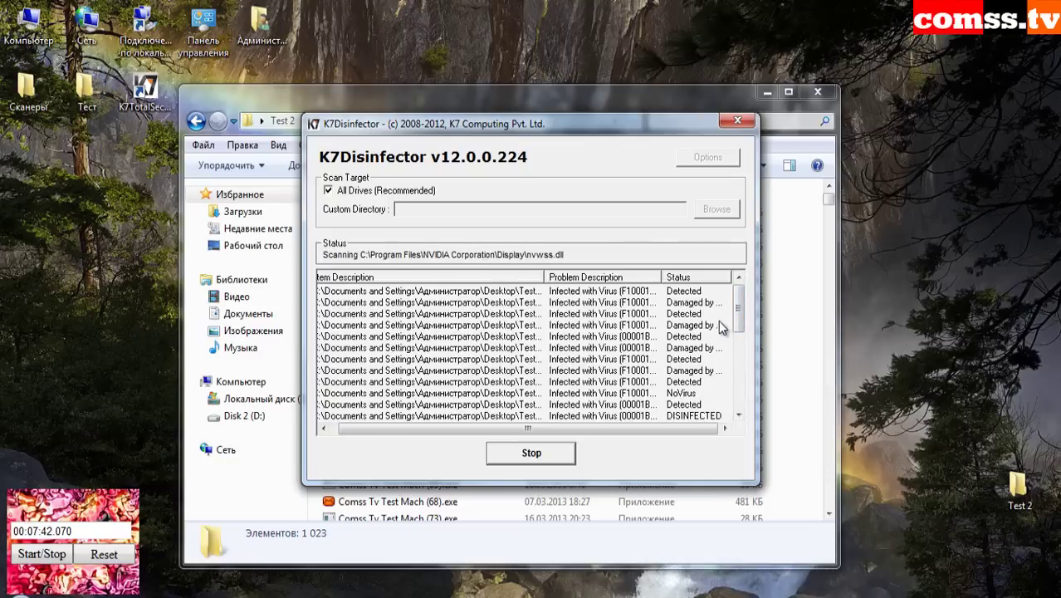
drag(737, 325, 747, 390)
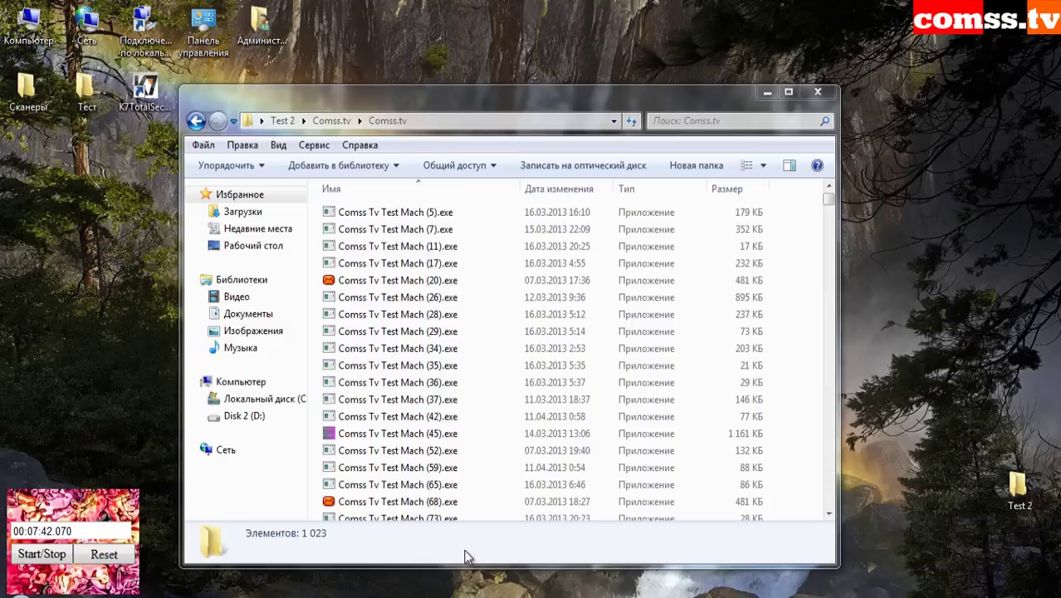
- Scan the extracted Comss.tv folder with K7AntiVirus and close the scan results
click(196, 123)
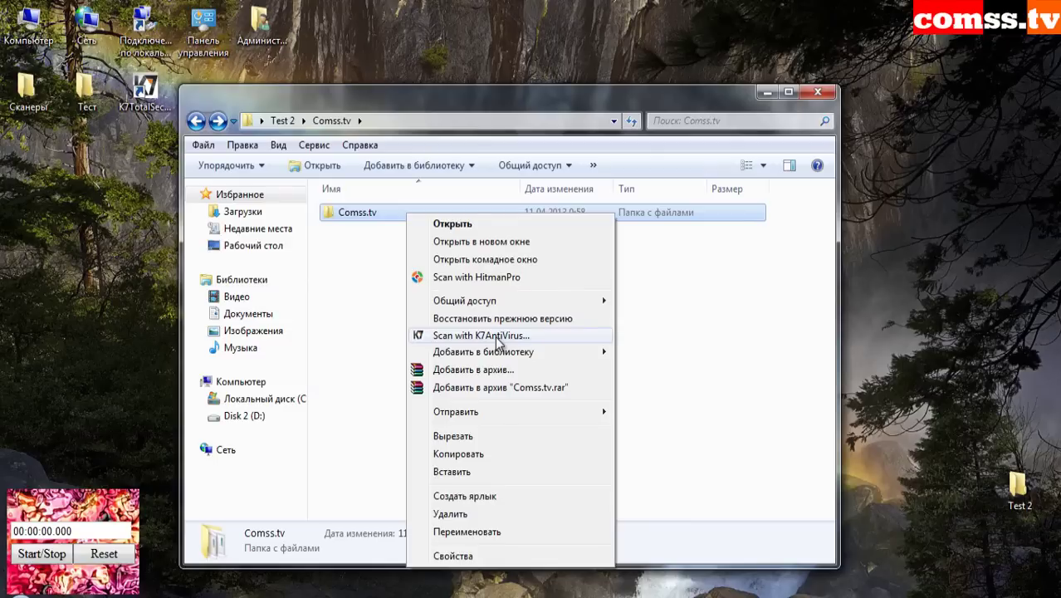
click(481, 336)
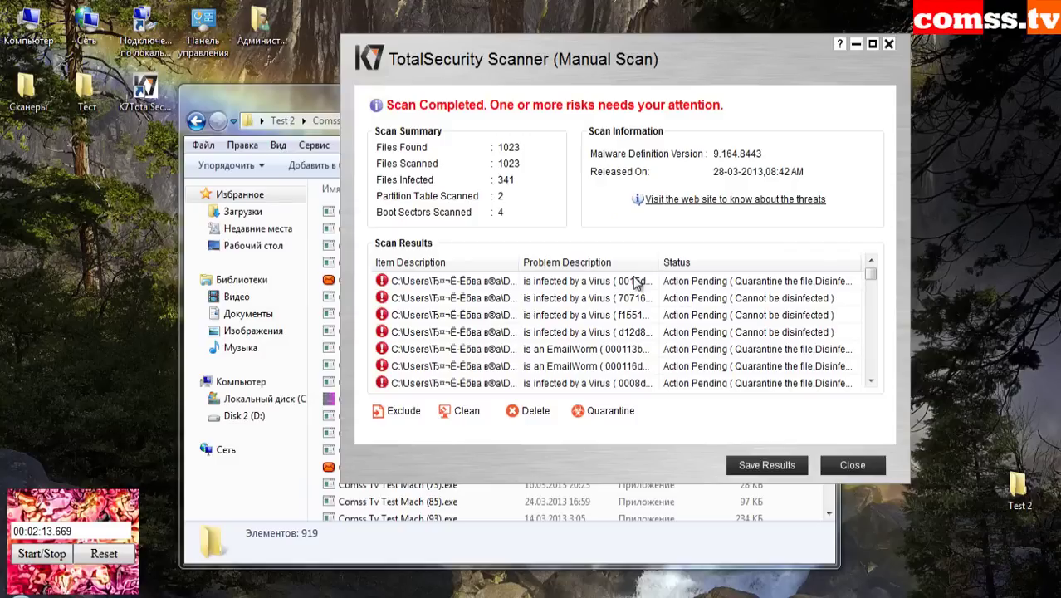
mouse_move(70, 572)
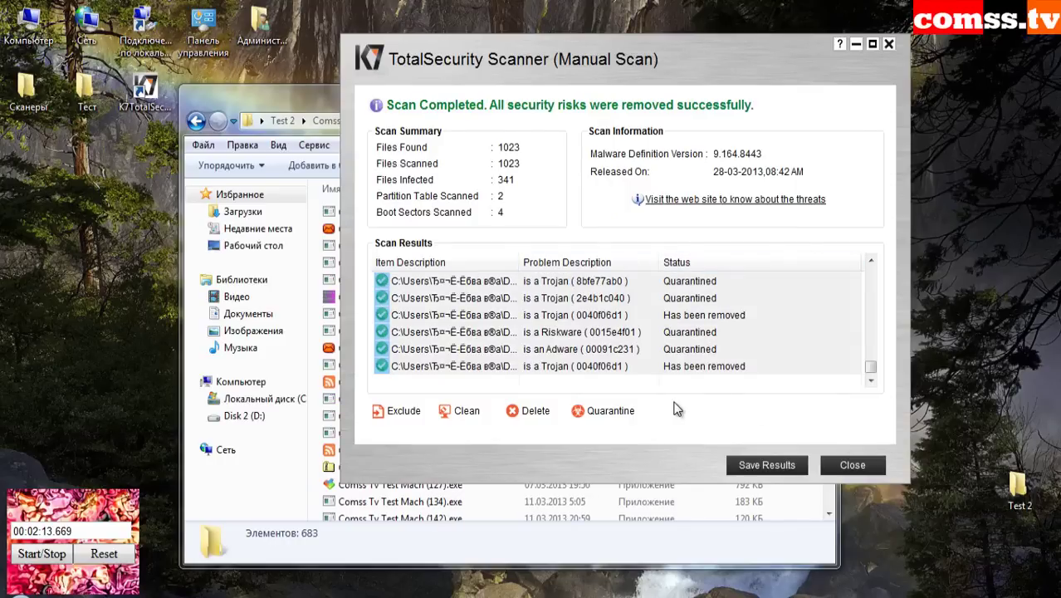
click(851, 465)
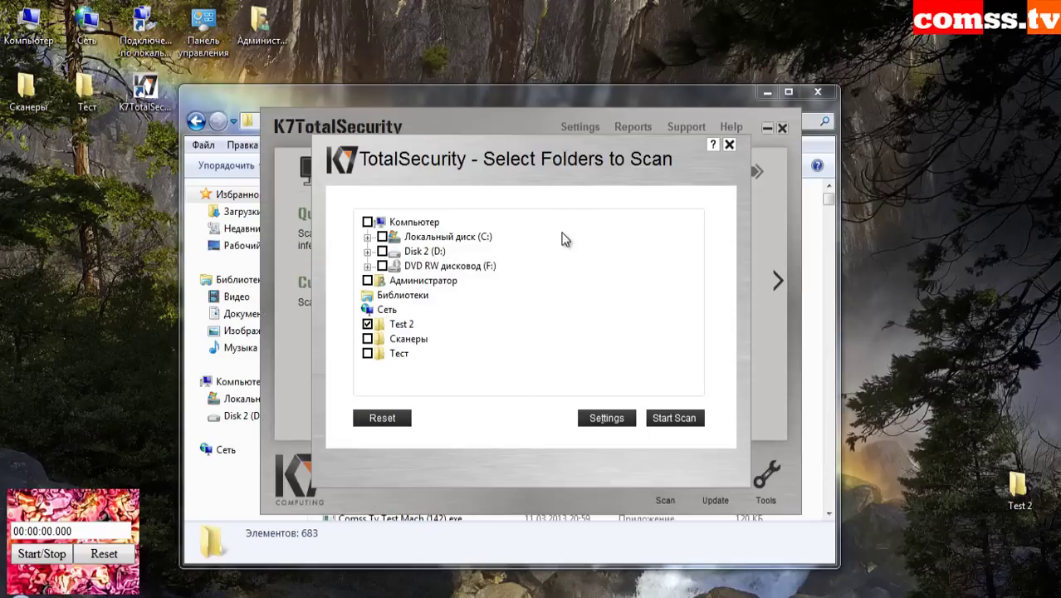
- Start a custom scan of the Test 2 folder and start the stopwatch
click(674, 418)
click(41, 553)
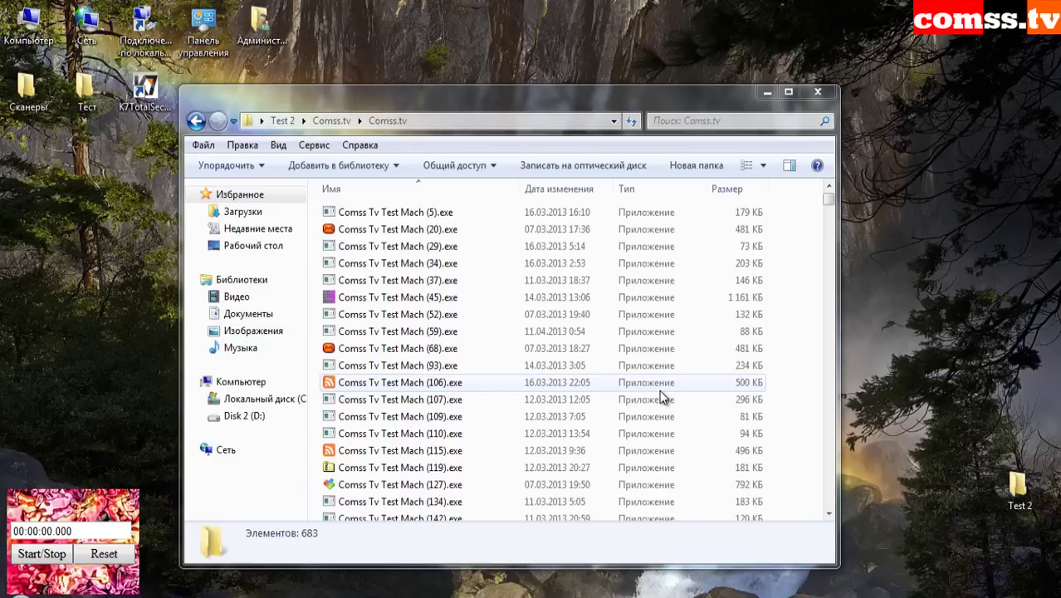
- Return to the parent folder and scan the Comss.tv folder with HitmanPro
click(196, 120)
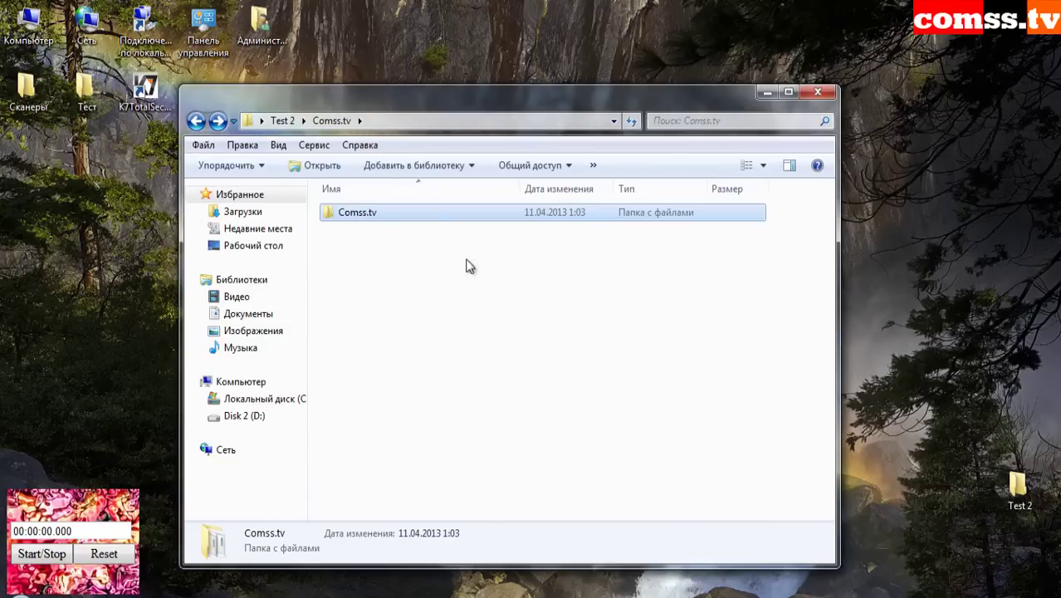
right_click(417, 216)
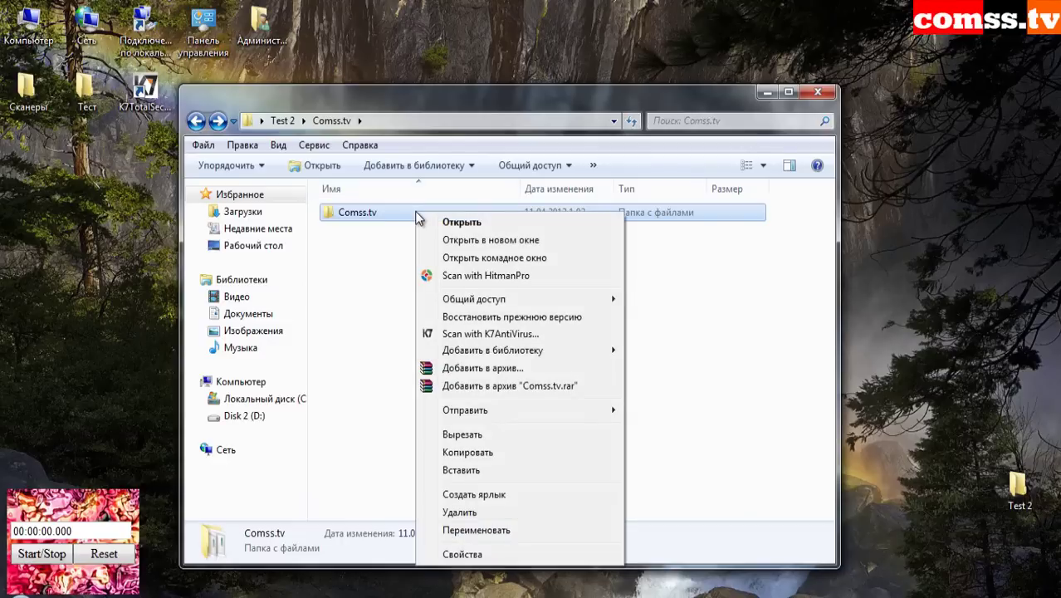
click(490, 275)
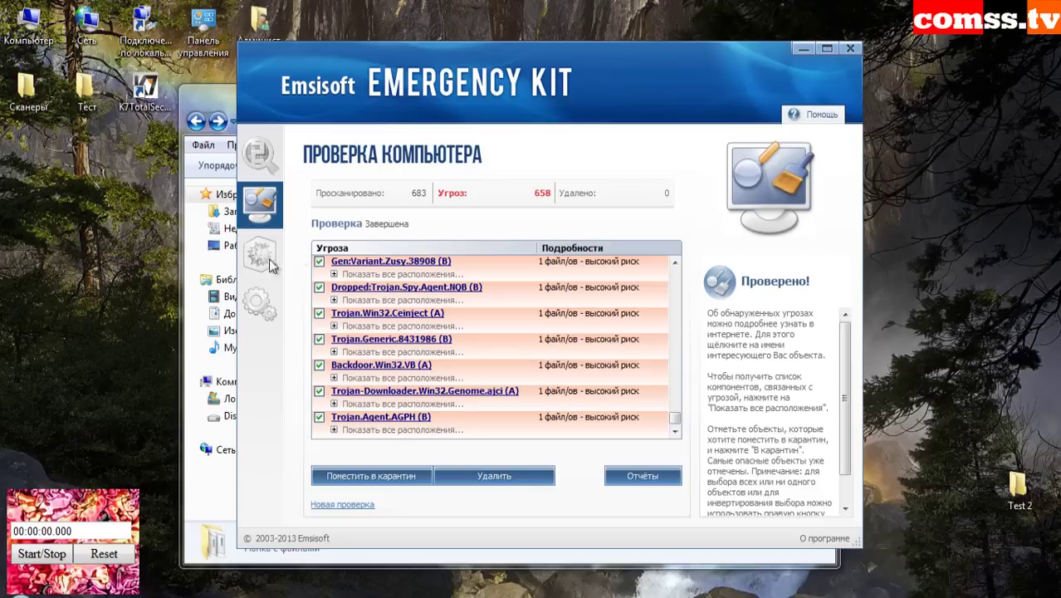
mouse_move(267, 258)
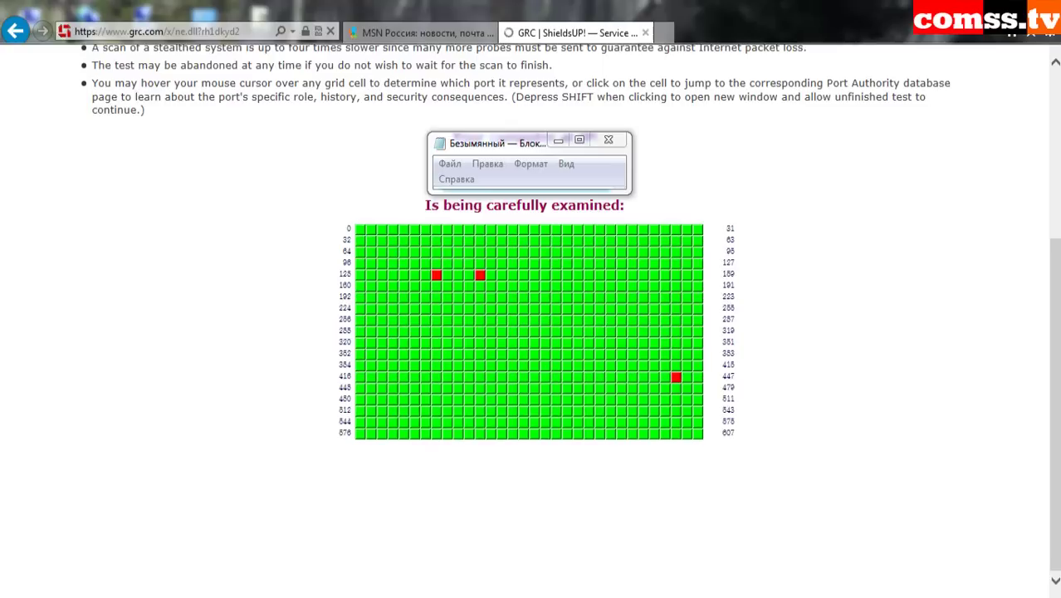
- Examine the open ports and TruStealth analysis in the ShieldsUP! port scan, and request its text summary
scroll(873, 350, down, 2)
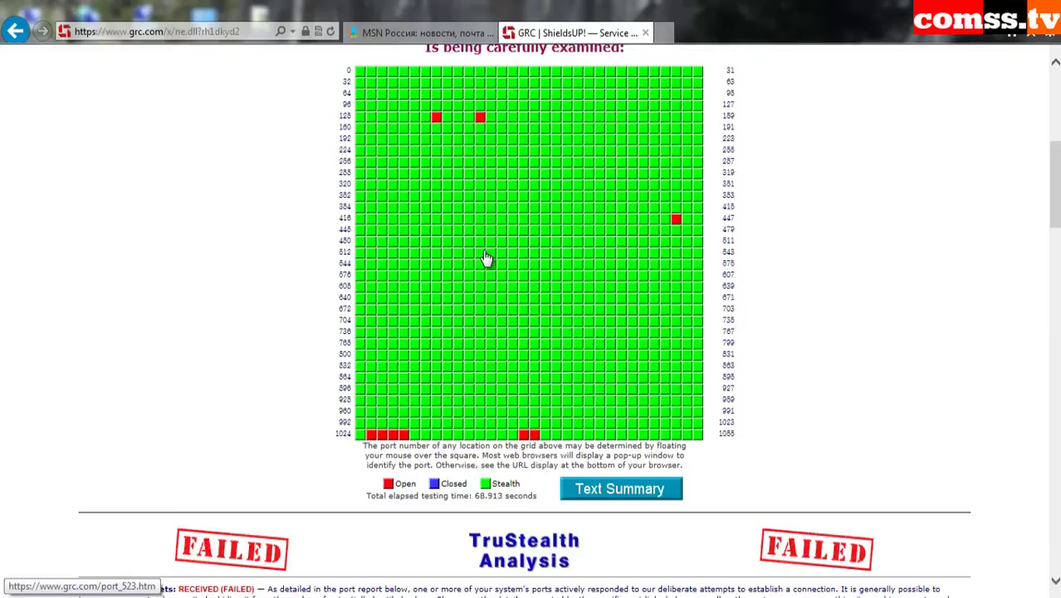
mouse_move(437, 120)
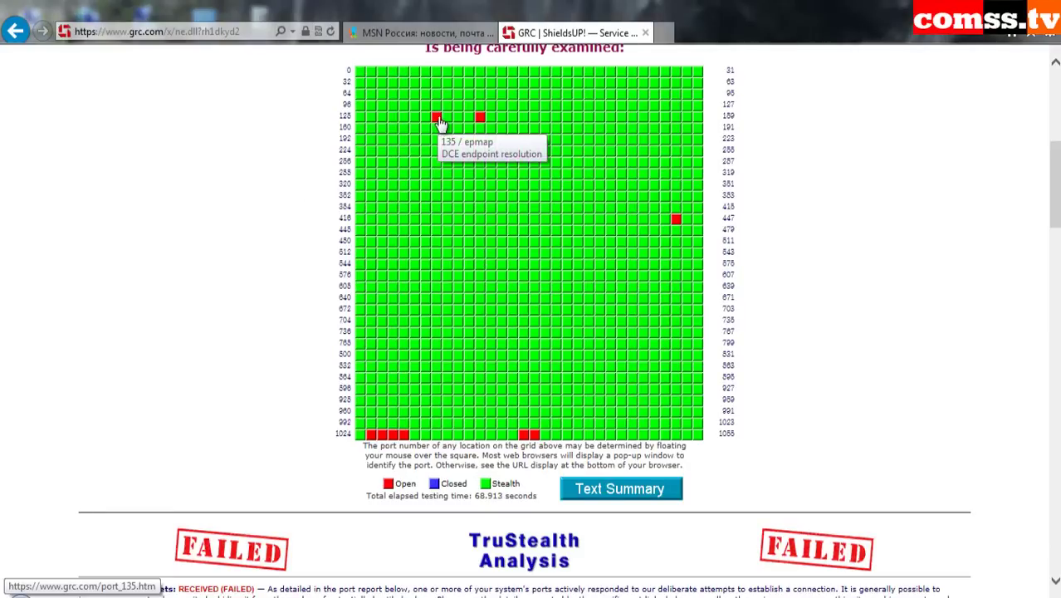
mouse_move(481, 125)
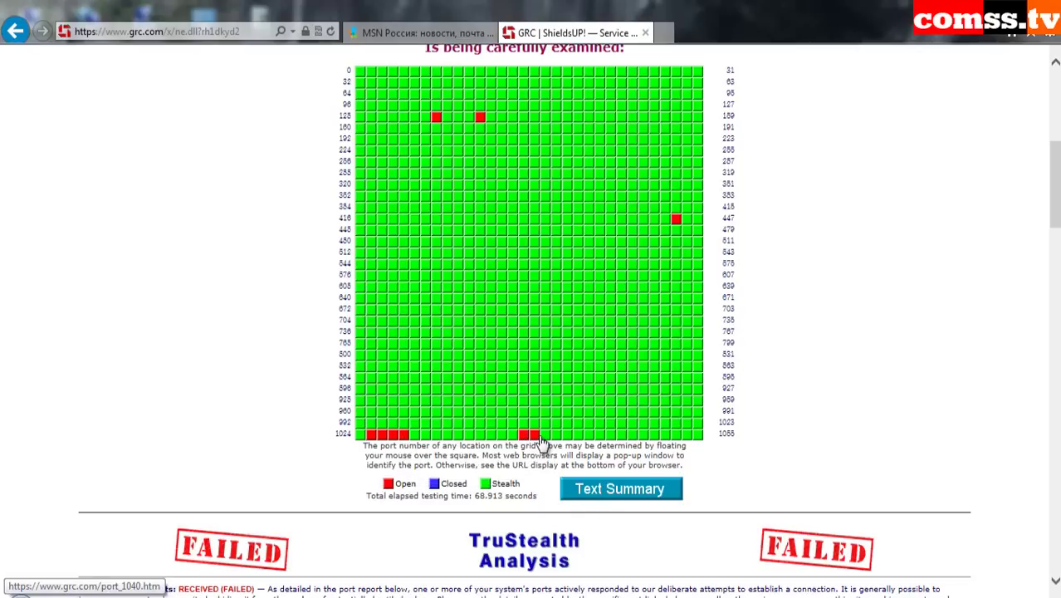
mouse_move(535, 440)
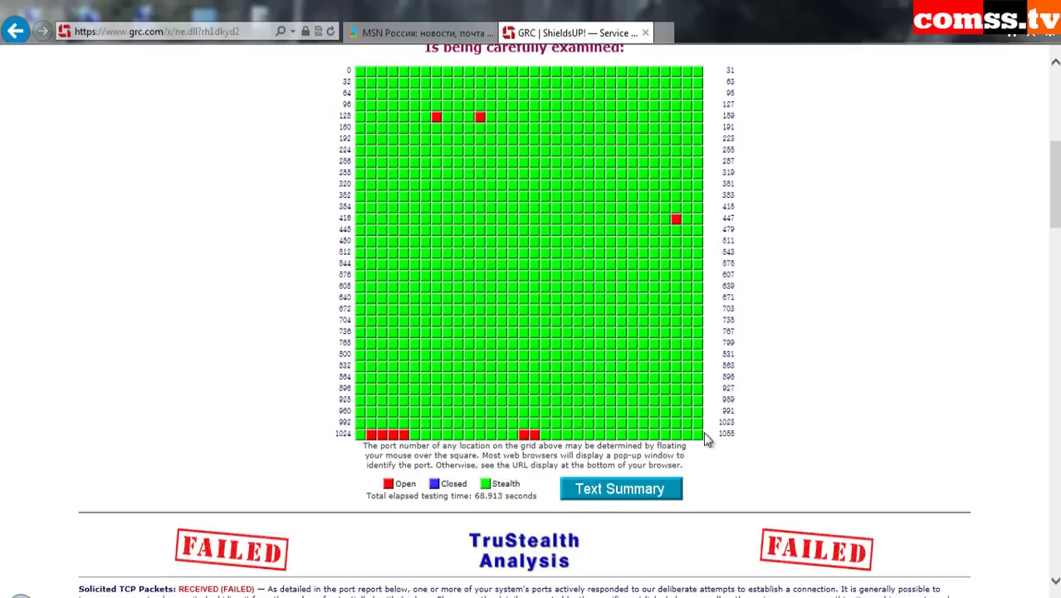
scroll(830, 477, down, 3)
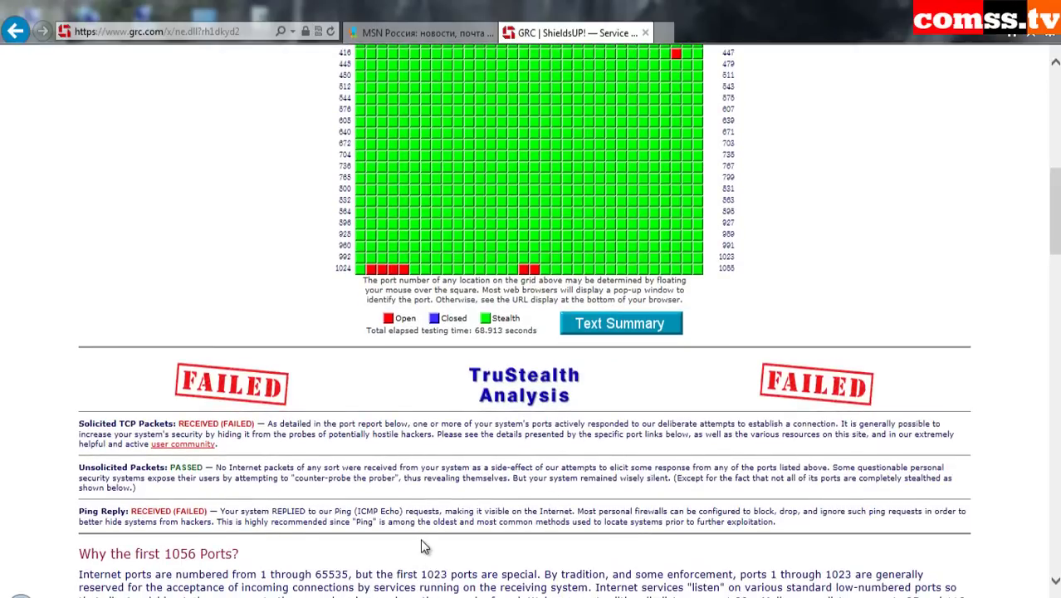
click(620, 323)
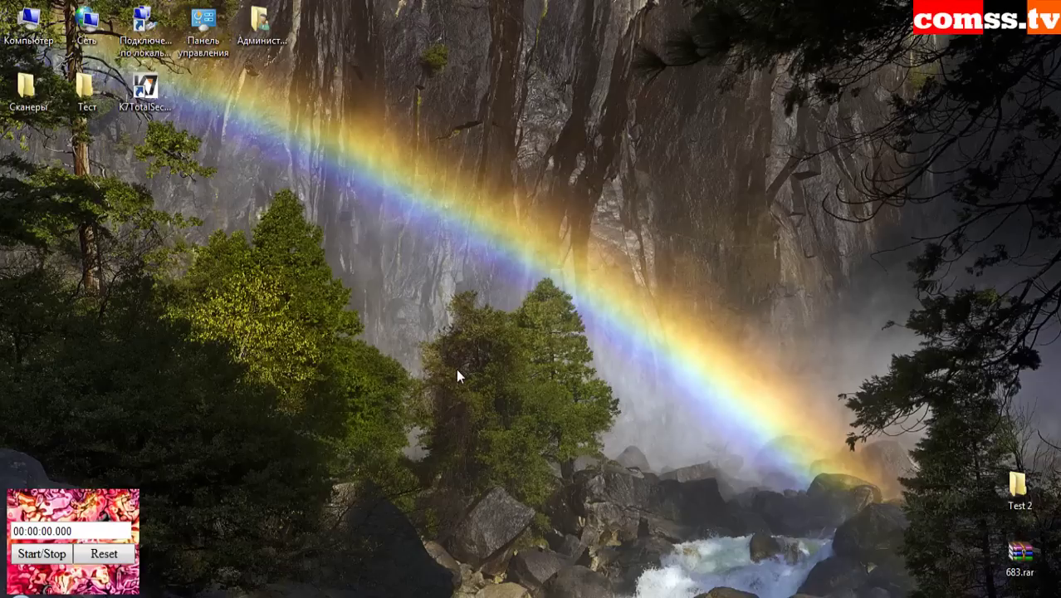
- Open the desktop Test 2 folder, extract Comss.tv.part01.rar again and place the extraction window over the nested Comss.tv folder
double_click(1018, 486)
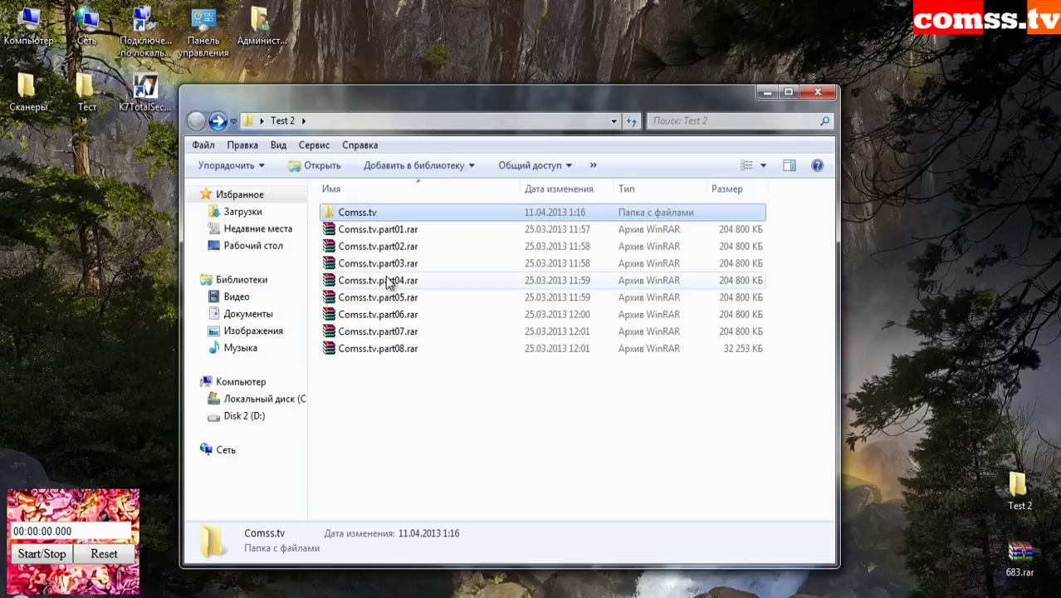
double_click(374, 231)
key(Return)
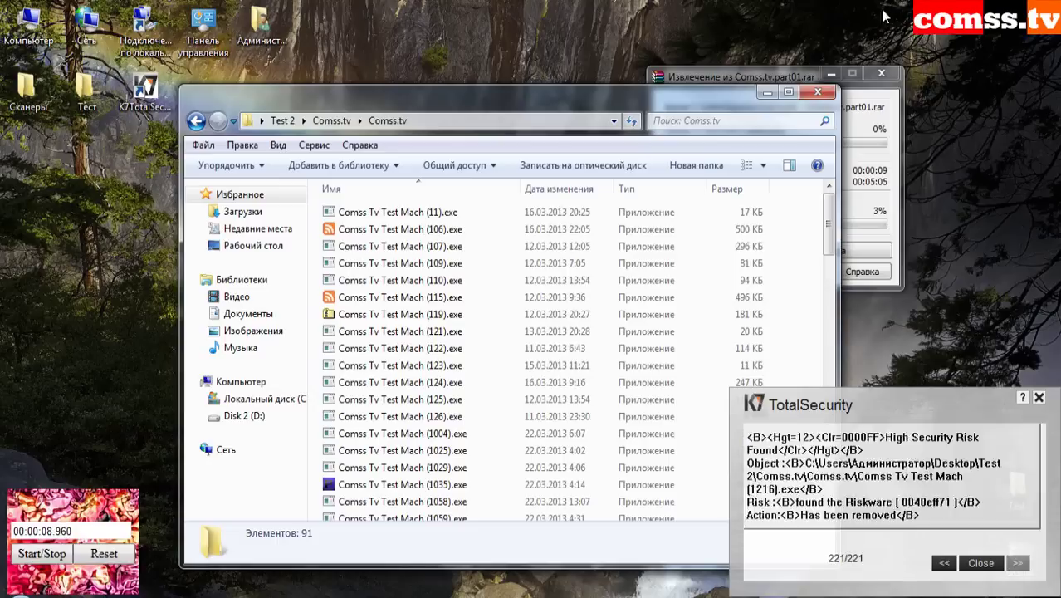
drag(736, 72, 634, 81)
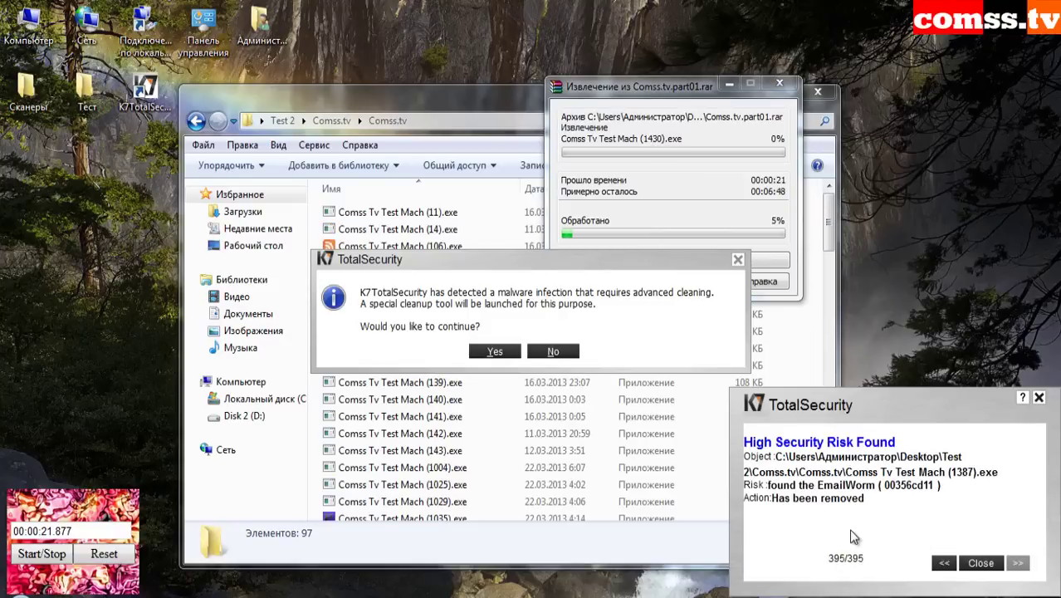
- Move the advanced cleaning prompt aside during extraction and accept launching the special cleanup tool
drag(541, 267, 279, 184)
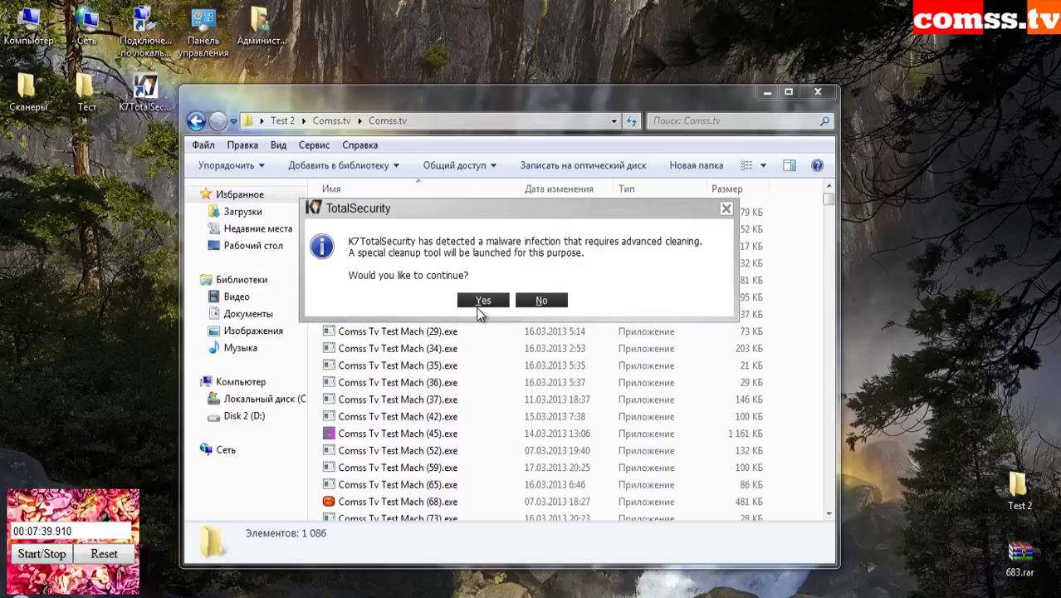
click(483, 300)
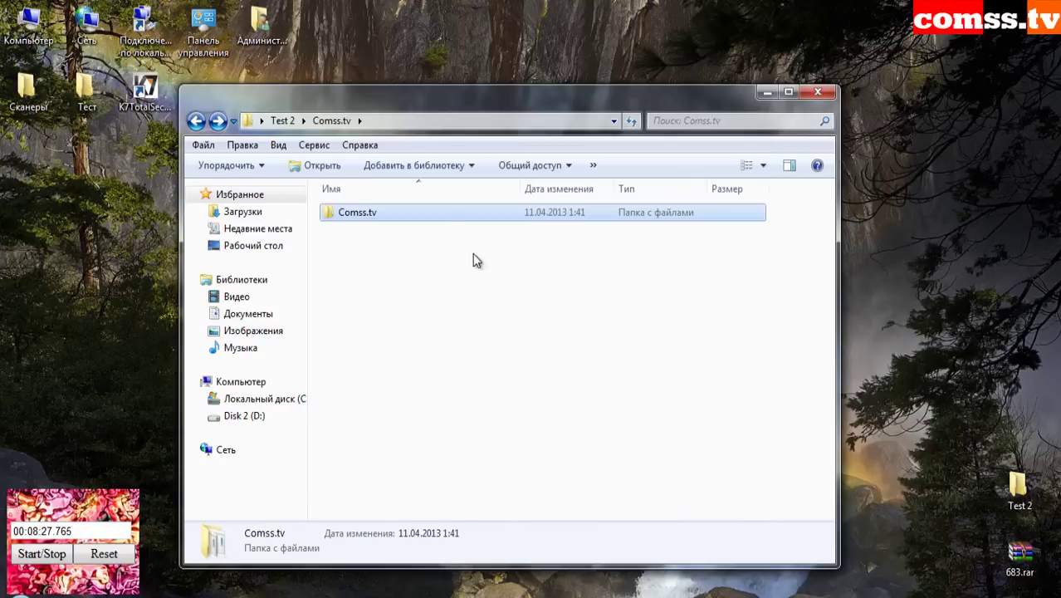
- Scan the Comss.tv folder with K7AntiVirus and decline the special cleanup tool
right_click(444, 219)
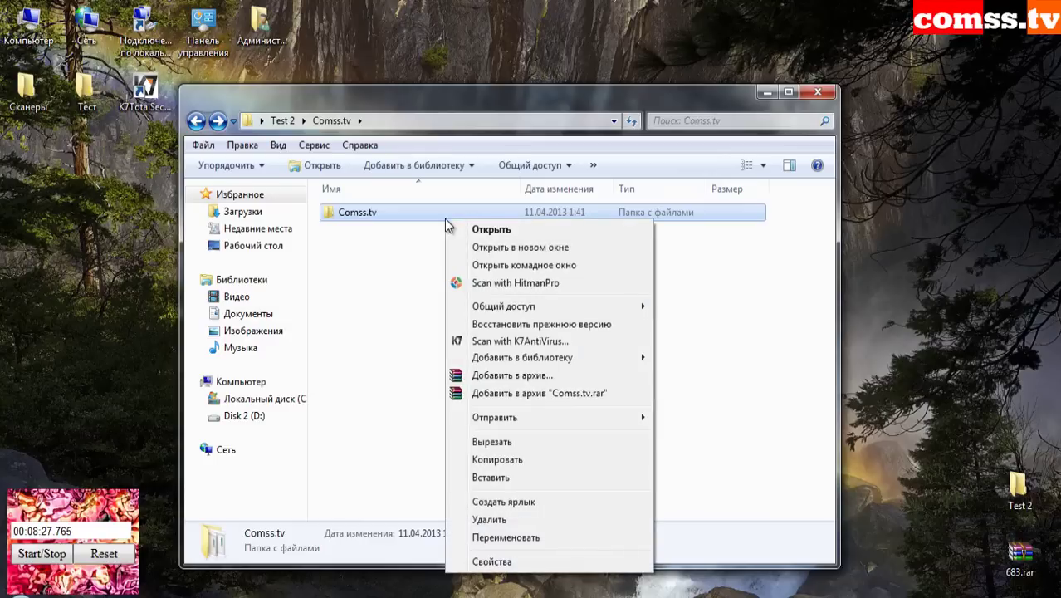
click(515, 340)
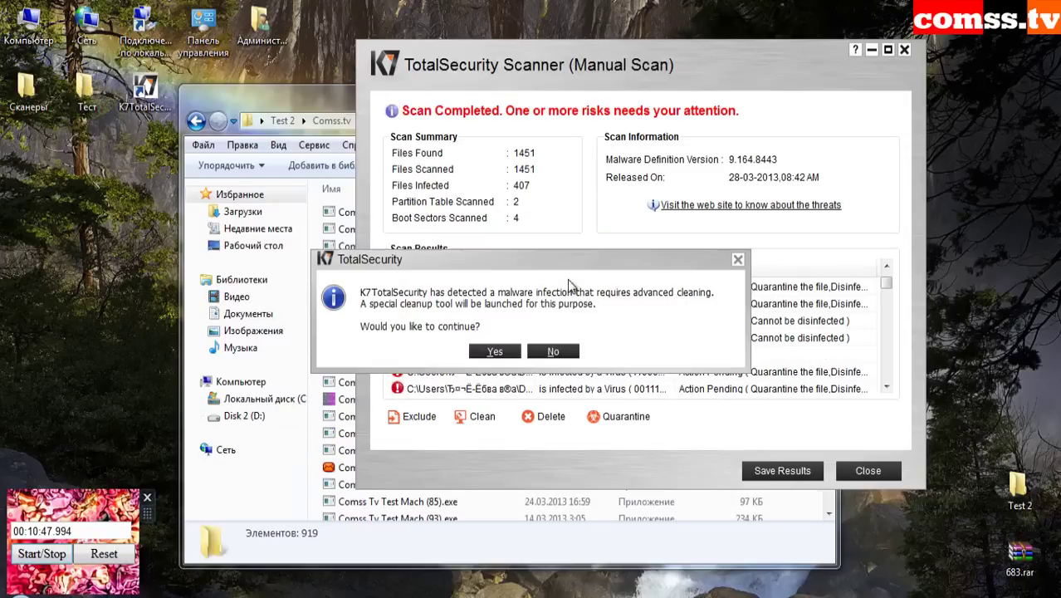
drag(592, 264, 347, 189)
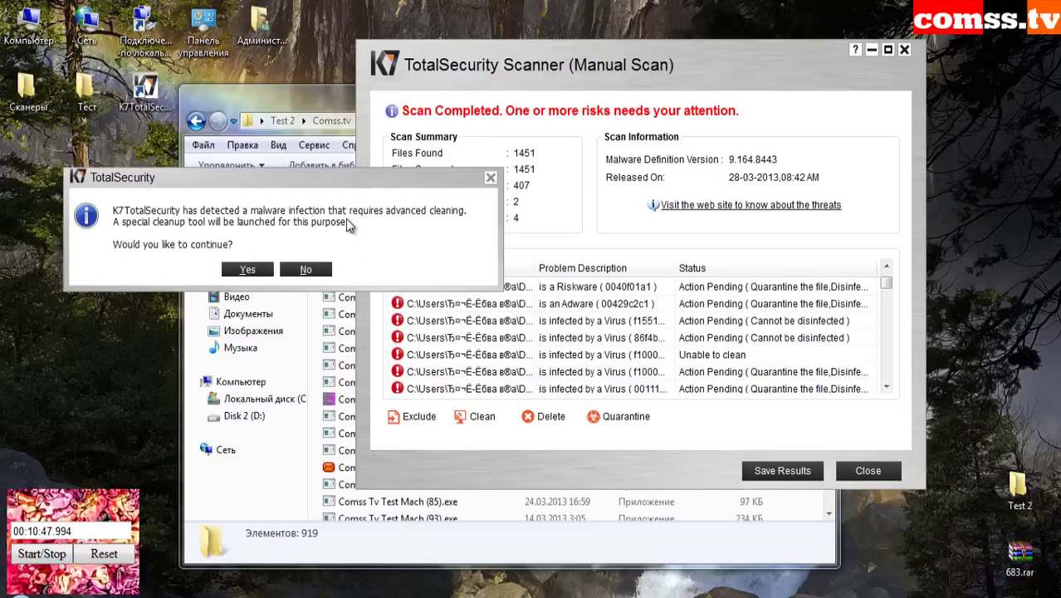
click(306, 272)
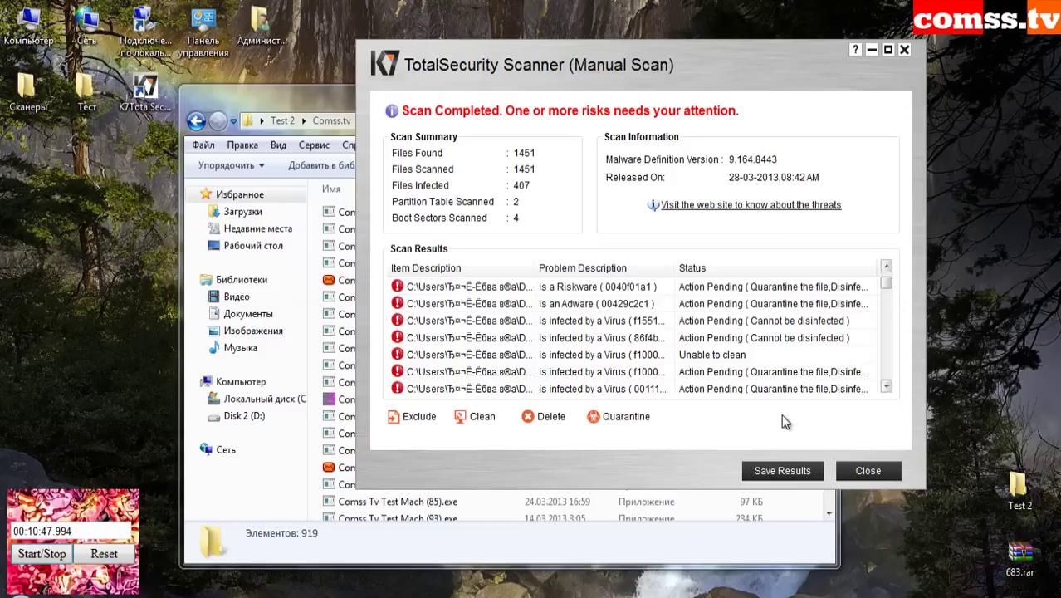
- Select all detected items in the manual scan results, from the first entry to the last
click(788, 283)
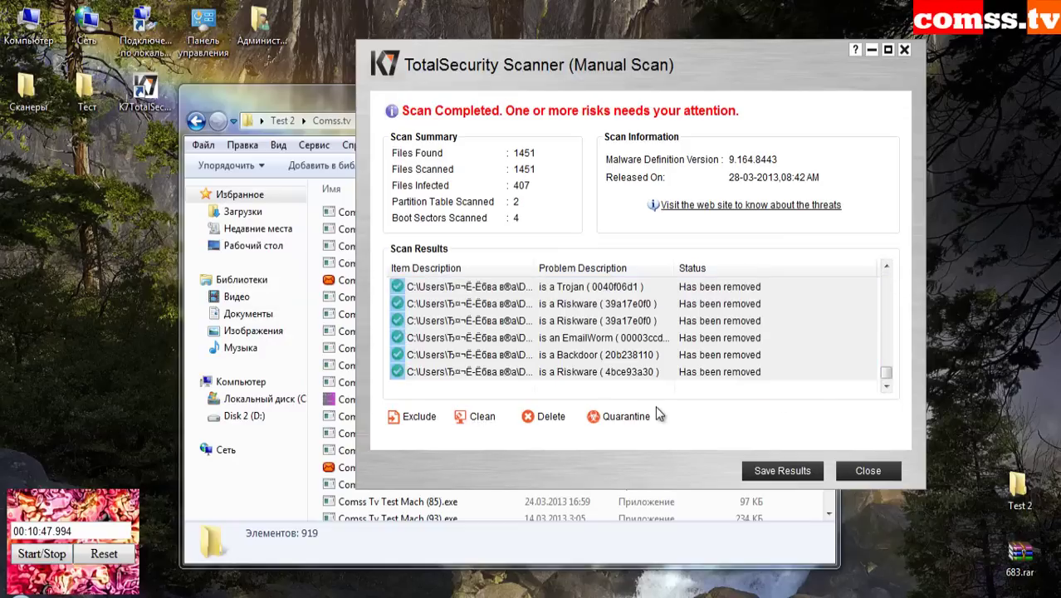
drag(886, 372, 886, 278)
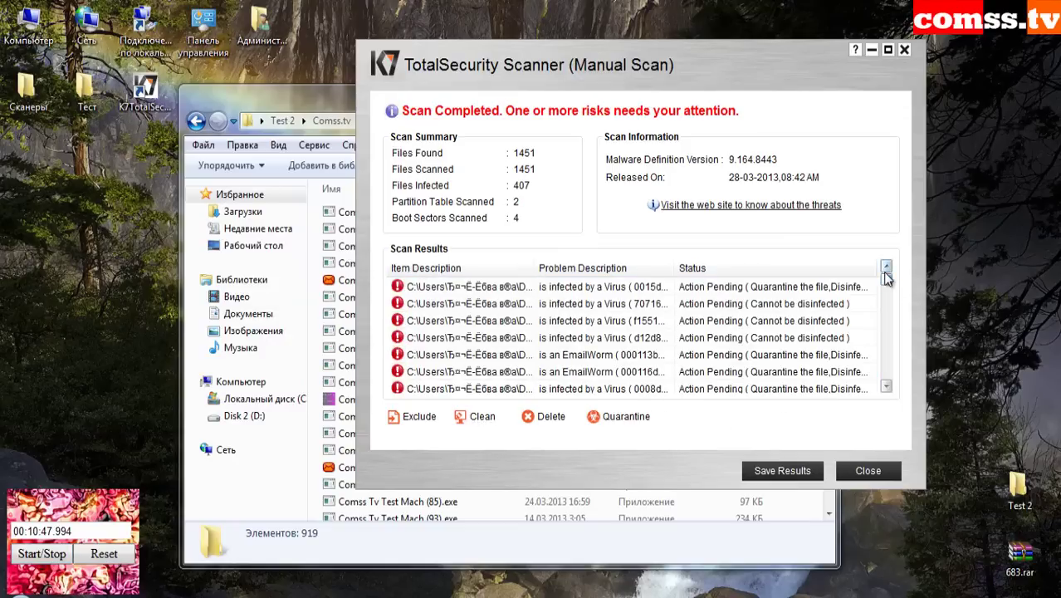
click(749, 288)
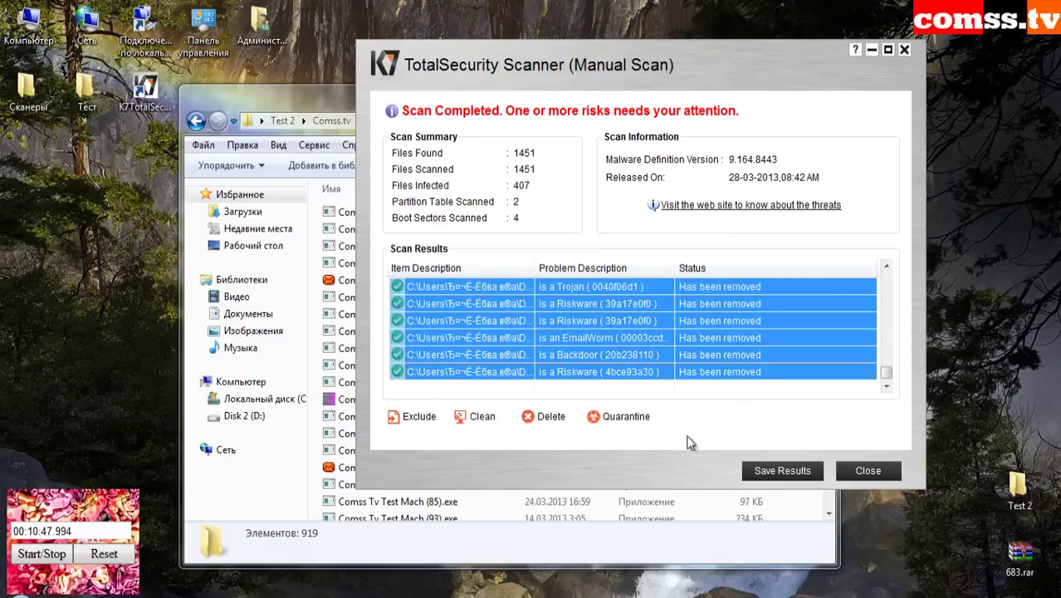
- Delete the selected detected files from the manual scan results, confirm the deletion and close the scanner
click(549, 416)
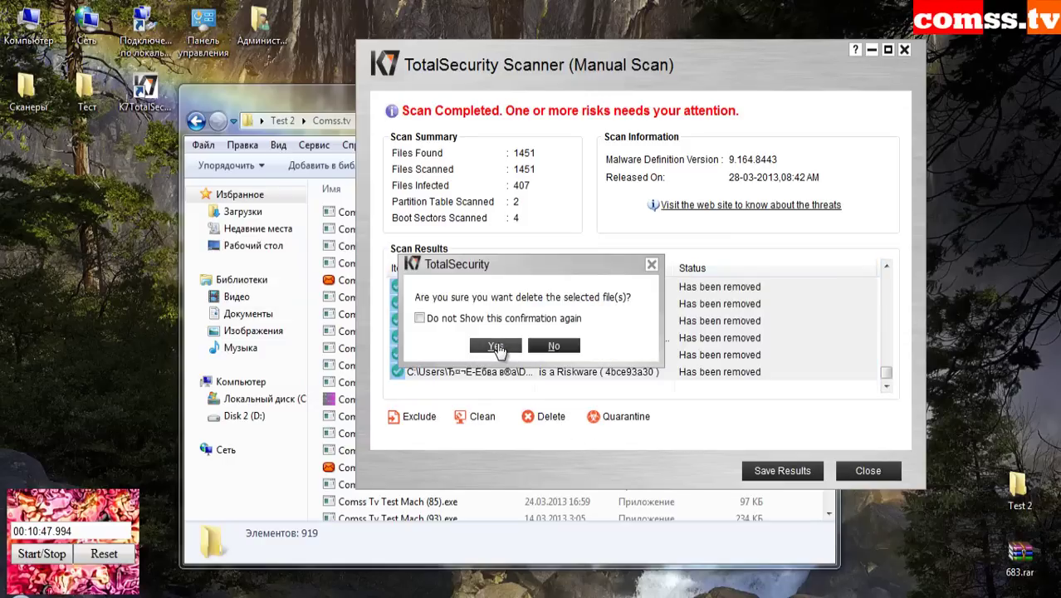
click(496, 347)
click(868, 470)
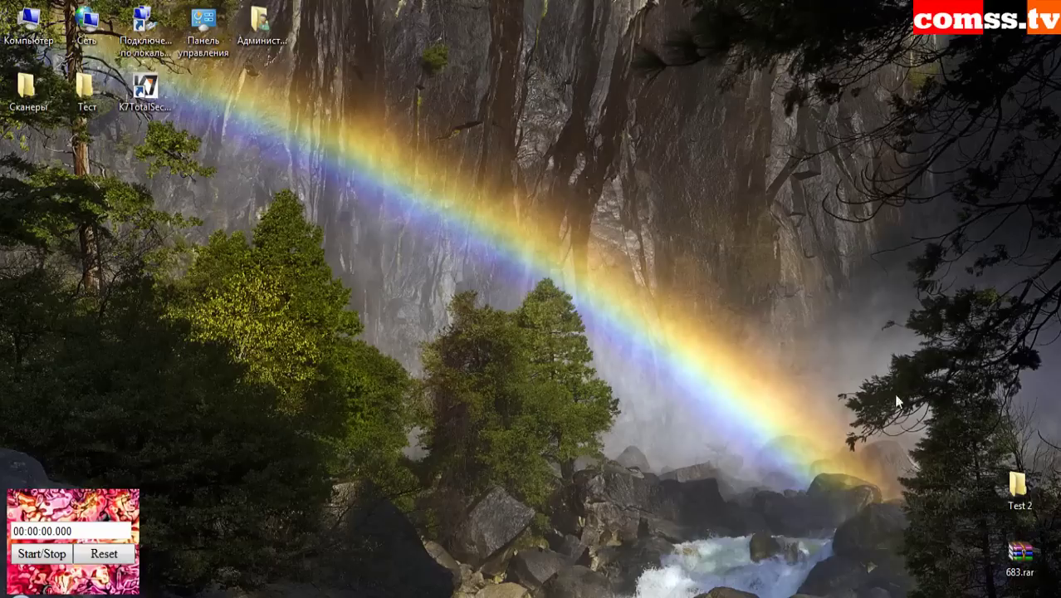
- Launch Mini_Security_Test.exe from the desktop Тест folder as administrator, minimize the folder window and start its tests
double_click(86, 90)
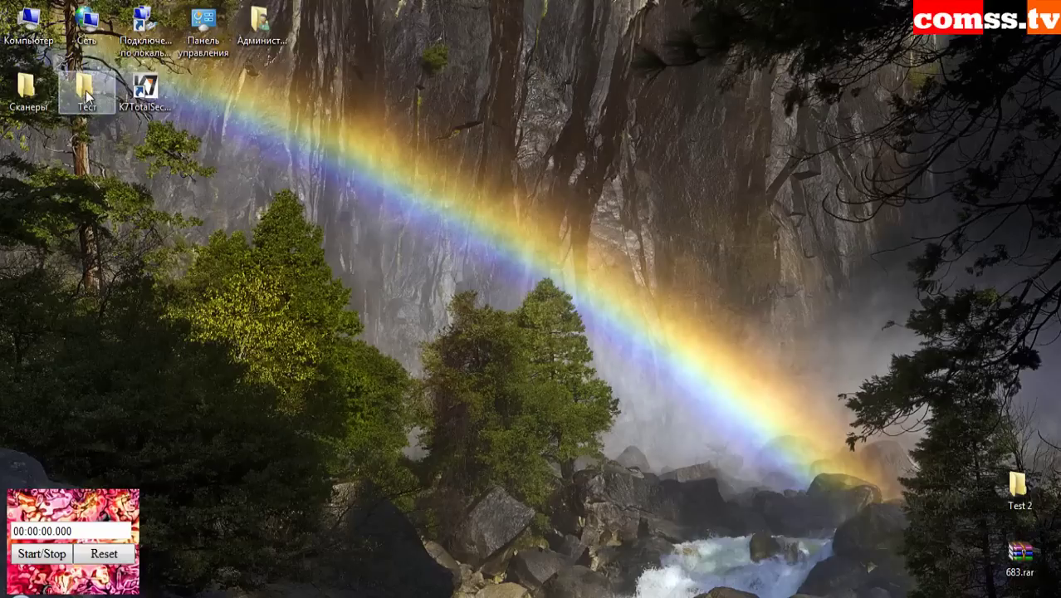
right_click(453, 316)
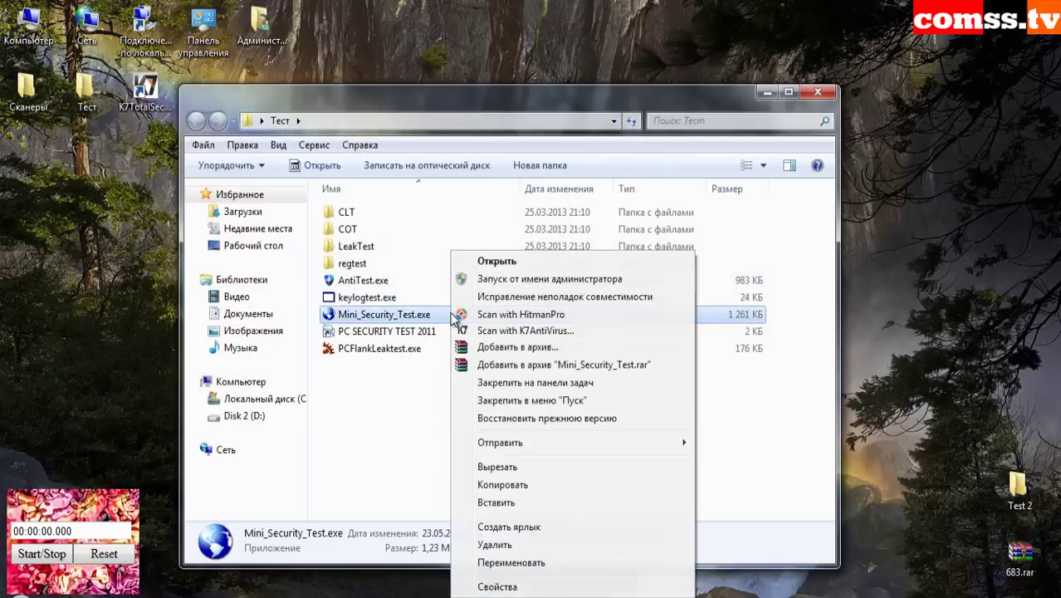
click(500, 283)
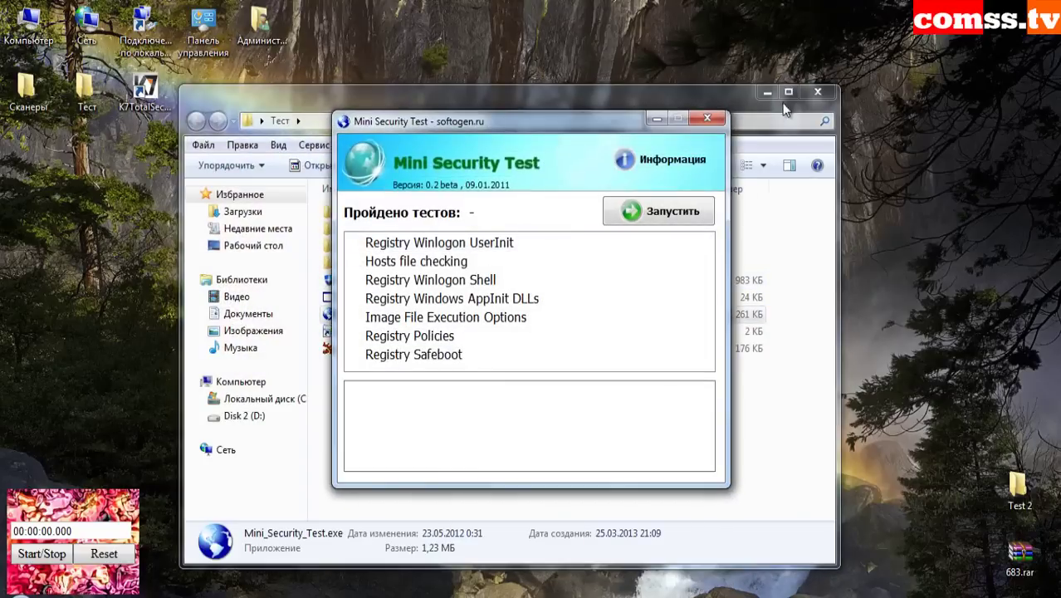
click(764, 93)
click(663, 212)
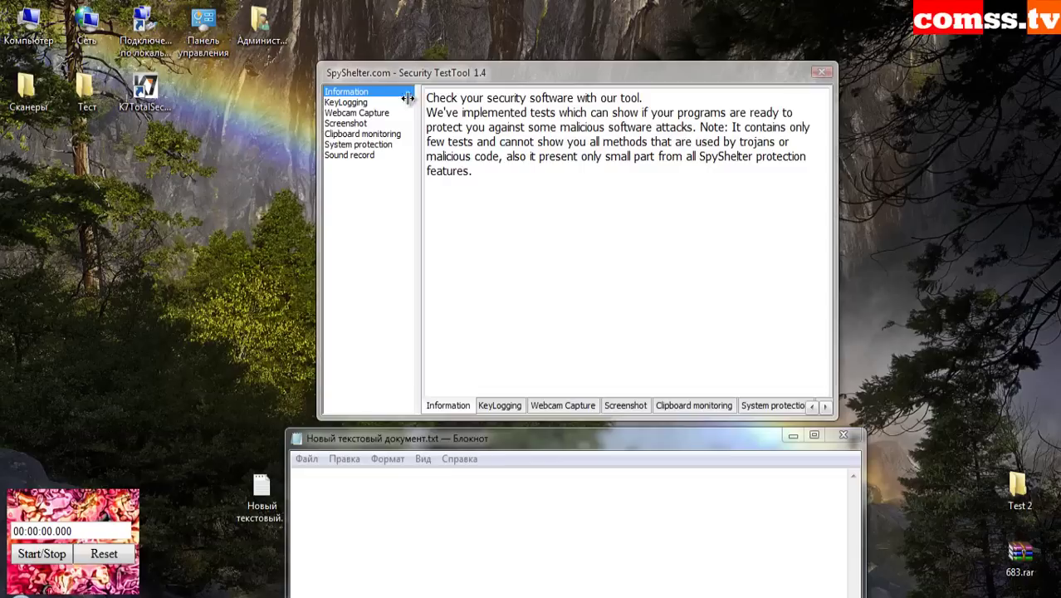
- Start the keylogging test in SpyShelter Security TestTool and enter "gfhfghfghdfghdfgh" in the Notepad document
click(345, 103)
click(487, 100)
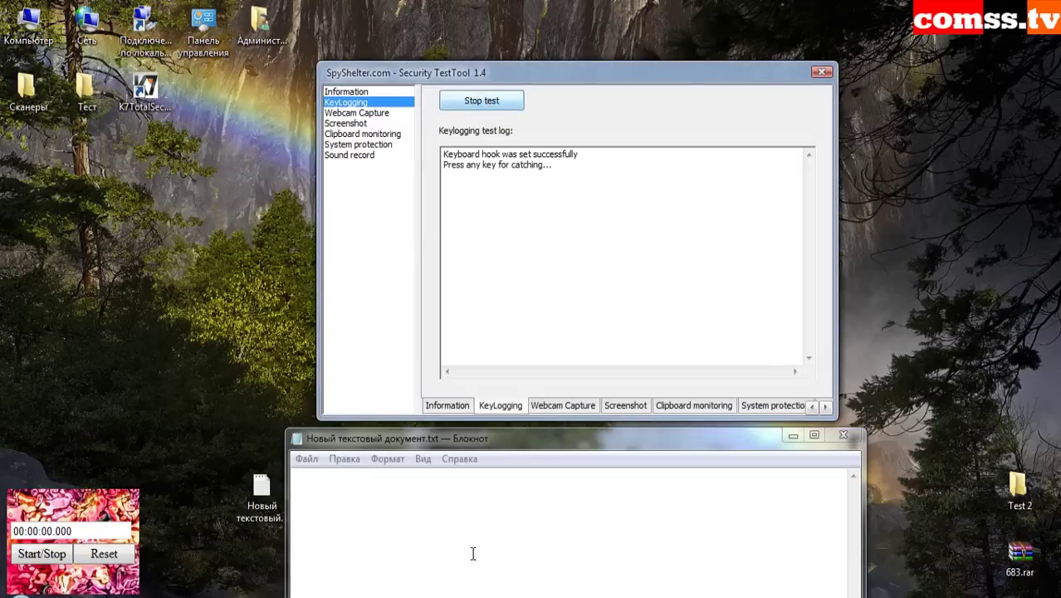
click(470, 548)
text(gfhfghfghdfghdfgh)
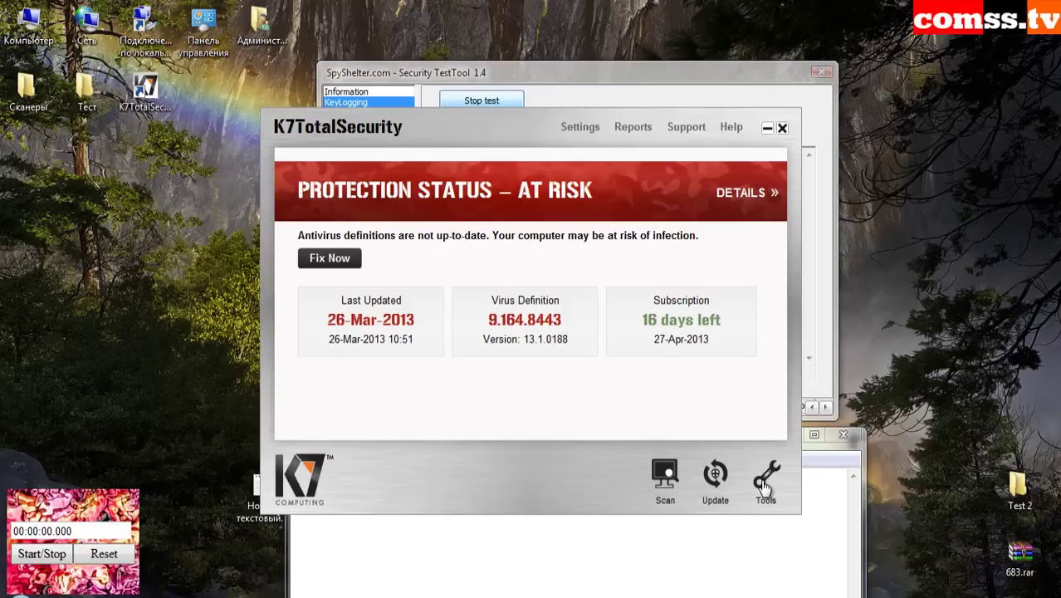
- Launch the K7 Virtual Keyboard, minimize K7TotalSecurity, dismiss its update notification and return to the Notepad document
click(764, 479)
click(777, 280)
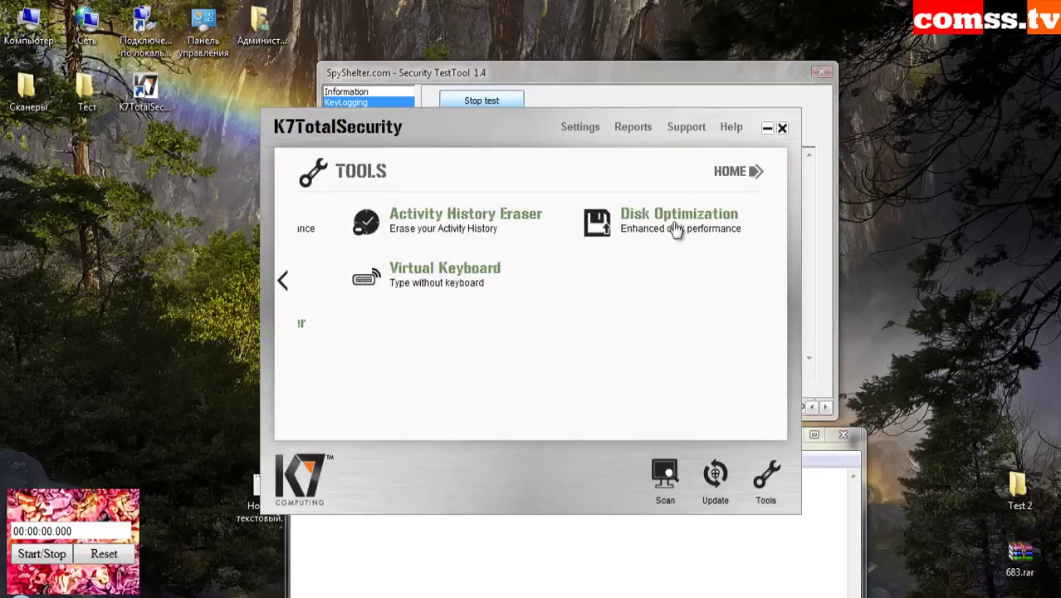
click(440, 280)
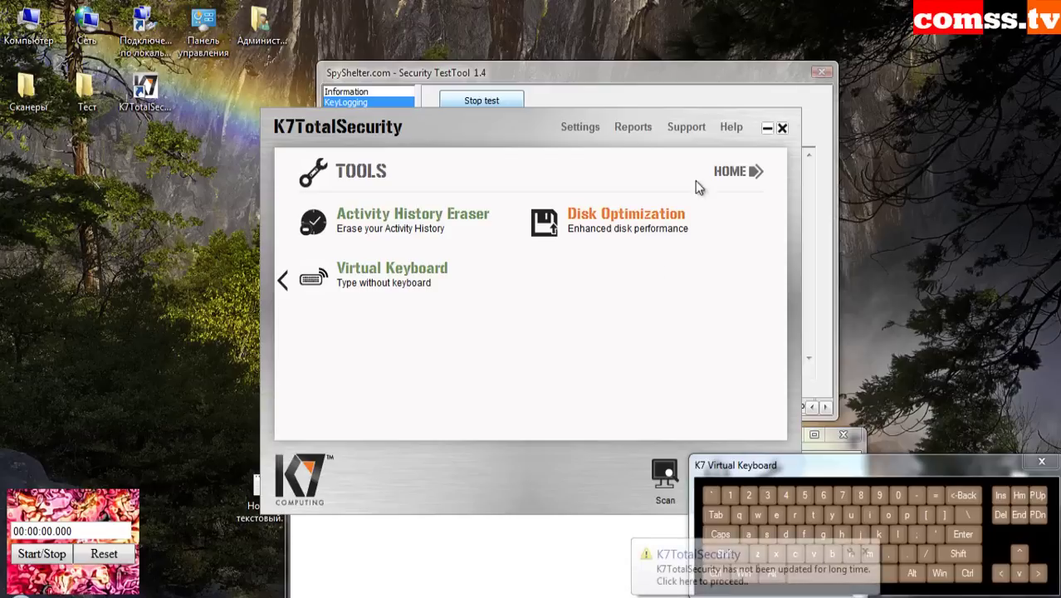
click(768, 127)
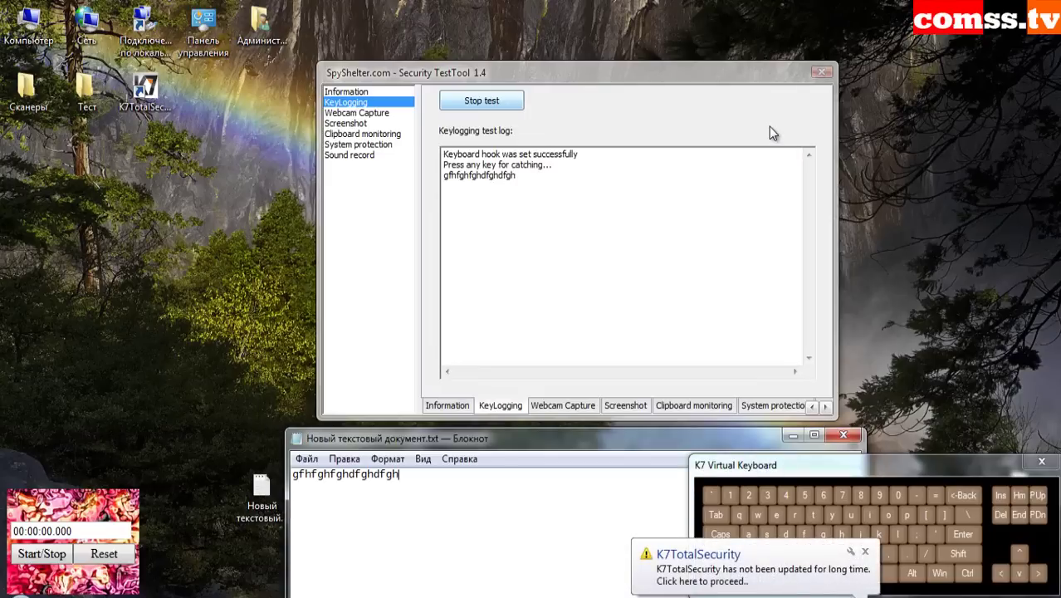
click(865, 552)
click(519, 486)
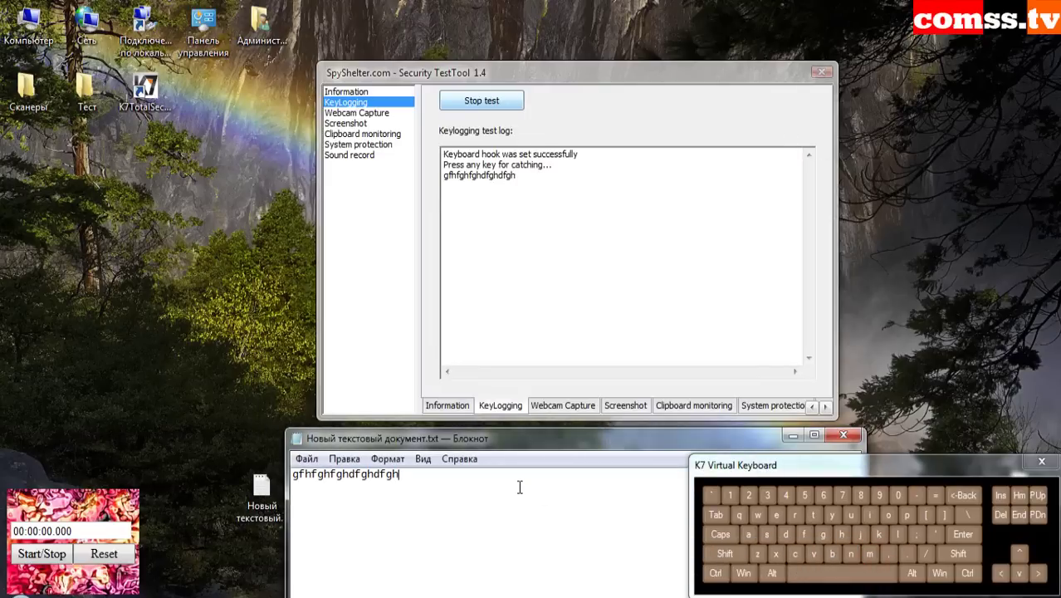
- Enter "chfryhlllbdsaqryhfryjjhgtijhgyok" in the Notepad document using the K7 Virtual Keyboard
click(795, 553)
click(841, 534)
click(803, 534)
click(814, 515)
click(832, 514)
click(841, 534)
click(897, 534)
click(898, 534)
click(897, 533)
click(831, 553)
click(785, 534)
click(766, 534)
click(748, 533)
click(739, 515)
click(795, 514)
click(832, 515)
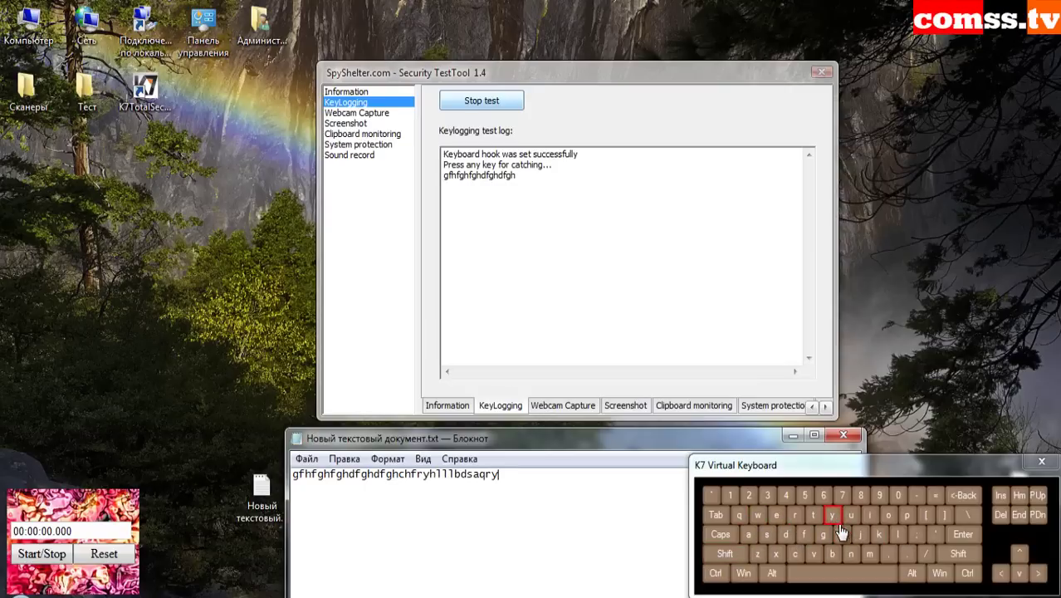
click(841, 533)
click(803, 533)
click(794, 514)
click(831, 515)
click(859, 533)
click(860, 533)
click(840, 533)
click(822, 533)
click(814, 515)
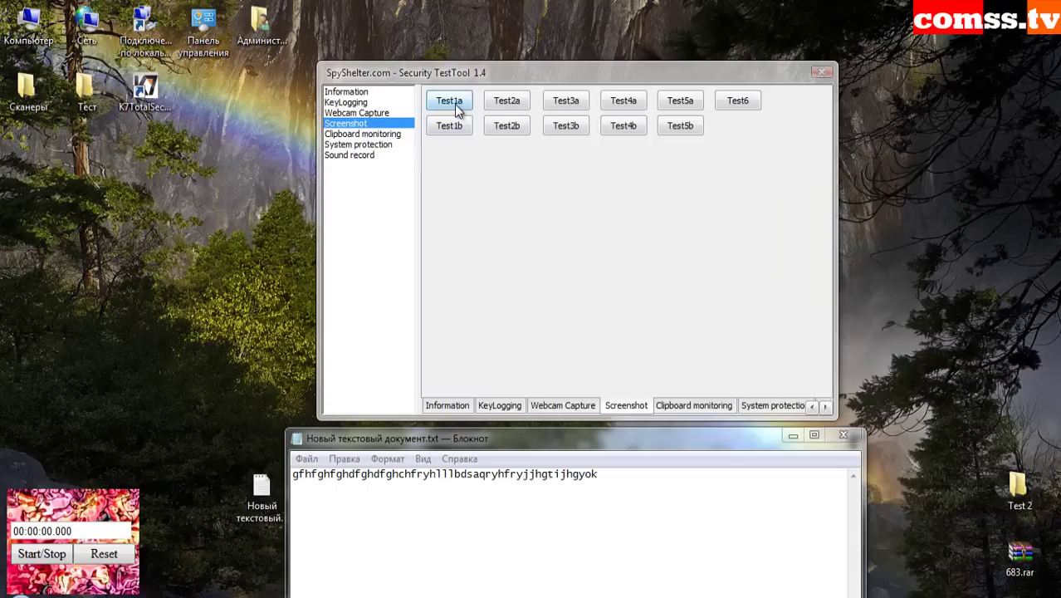
- Run the SpyShelter screenshot capture tests Test1b, Test2b, Test3b, Test4a and Test5a
click(450, 126)
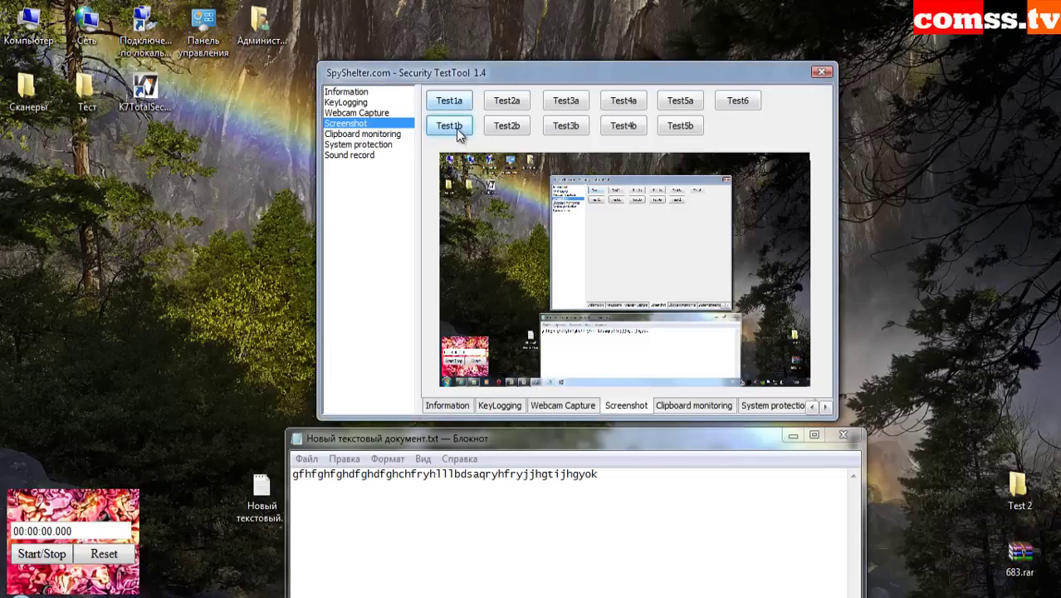
click(522, 128)
click(565, 126)
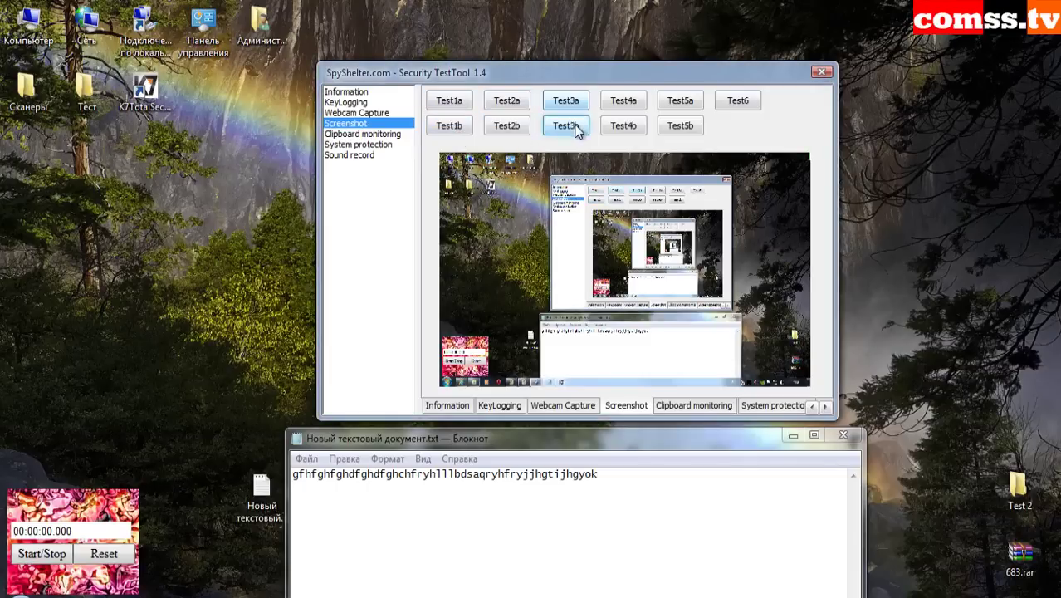
click(630, 101)
click(677, 100)
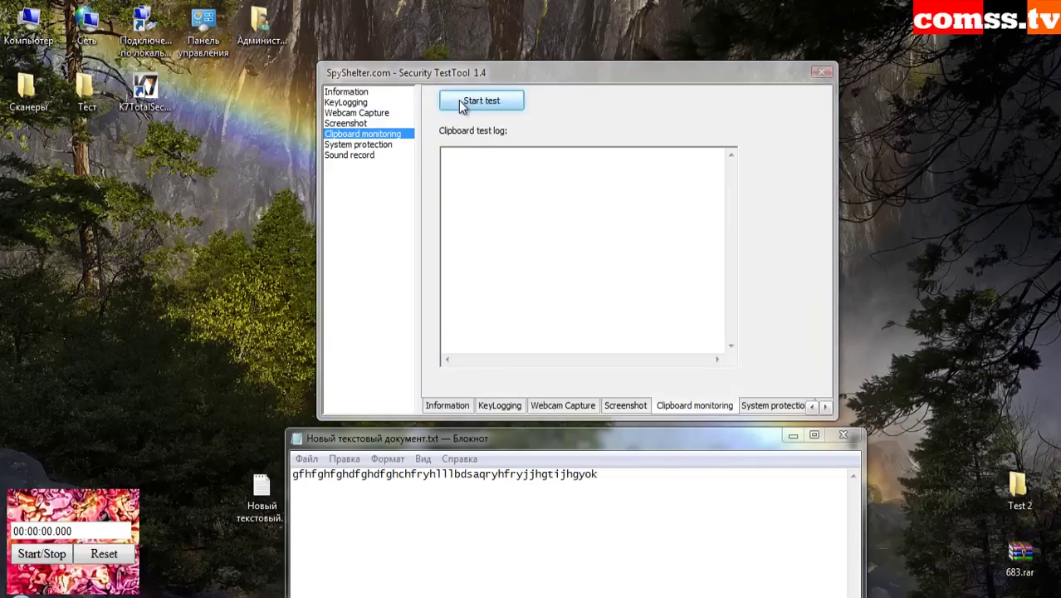
- Start the clipboard monitoring test and copy the Notepad text, from its second character to the end
click(461, 100)
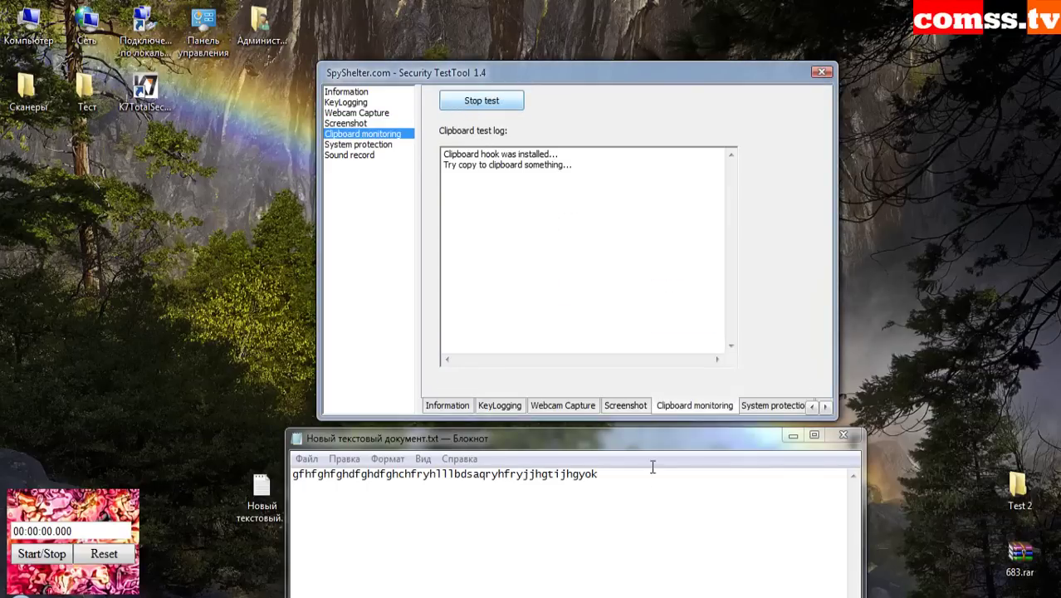
drag(617, 470, 299, 474)
right_click(351, 474)
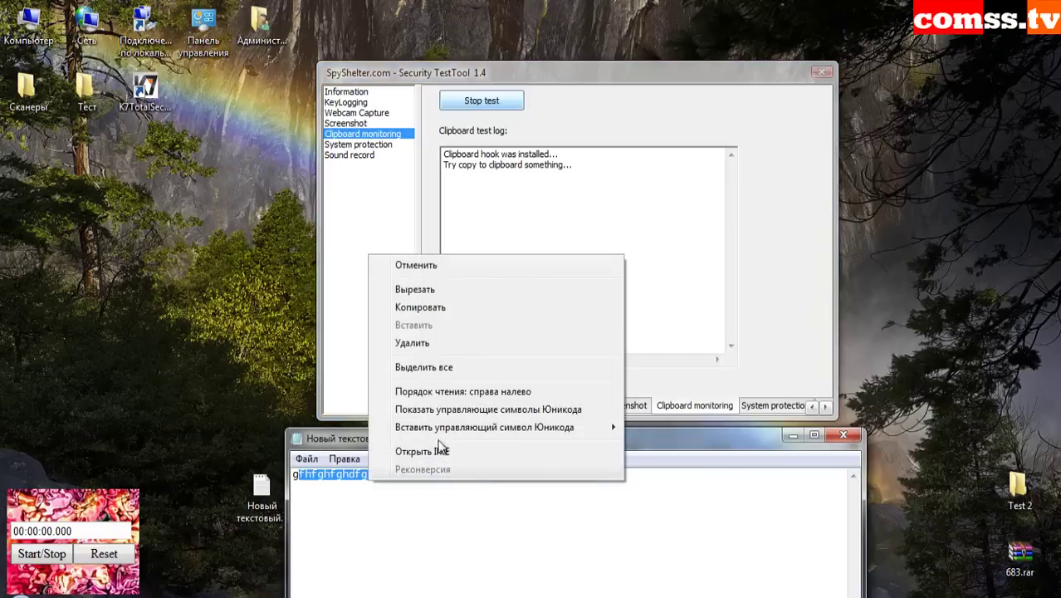
click(430, 306)
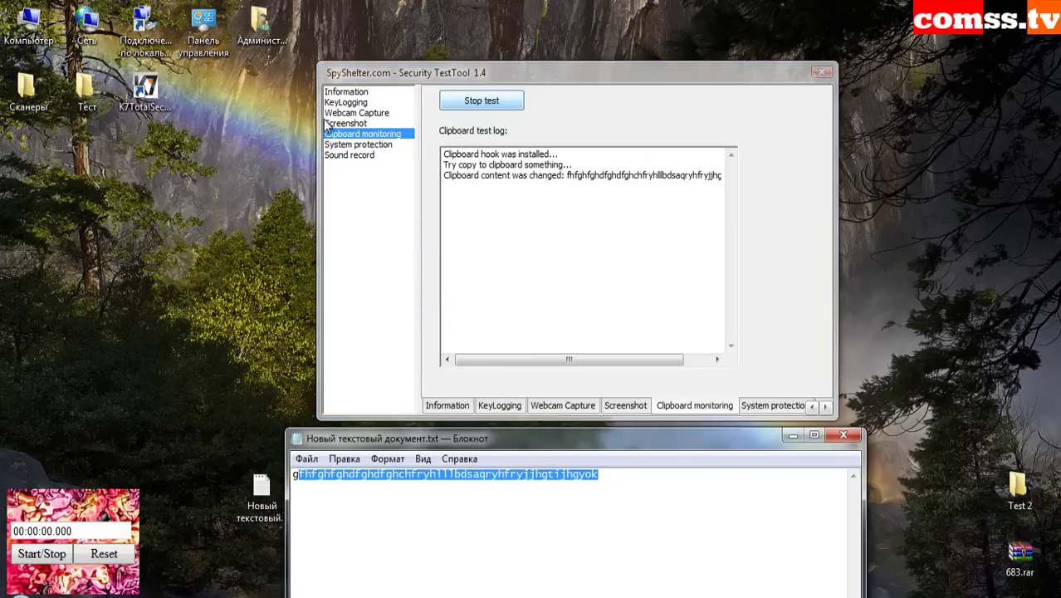
- Run Registry access test1 and Registry access test2 among SpyShelter's system protection tests
click(328, 144)
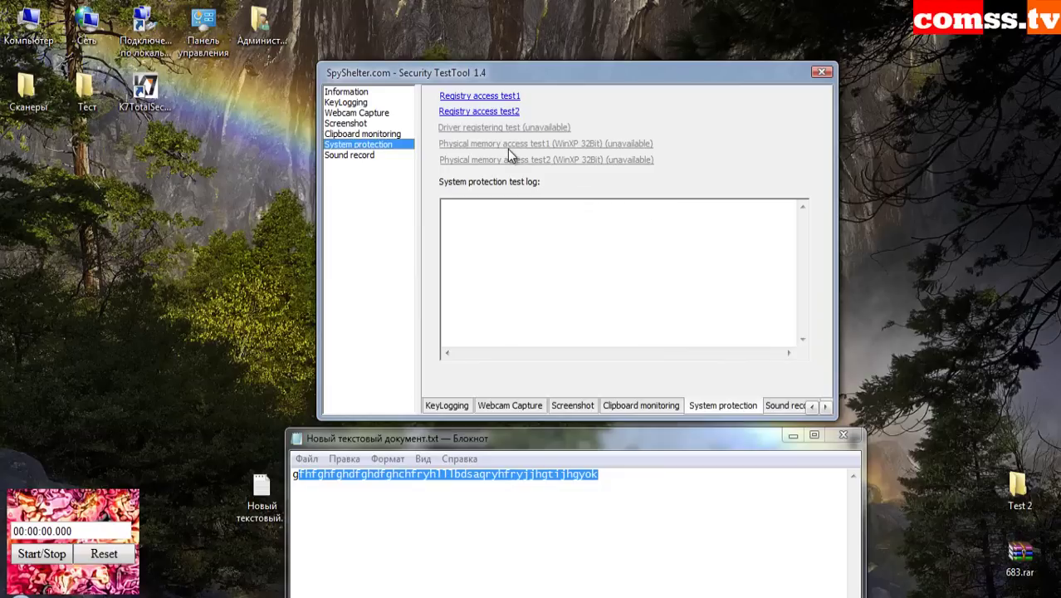
click(493, 97)
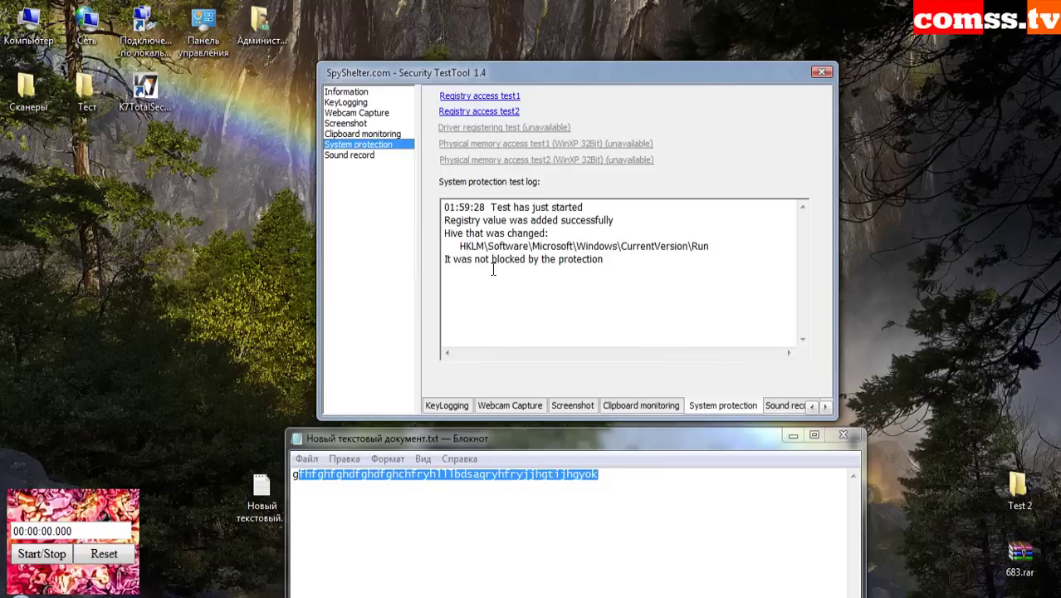
click(502, 113)
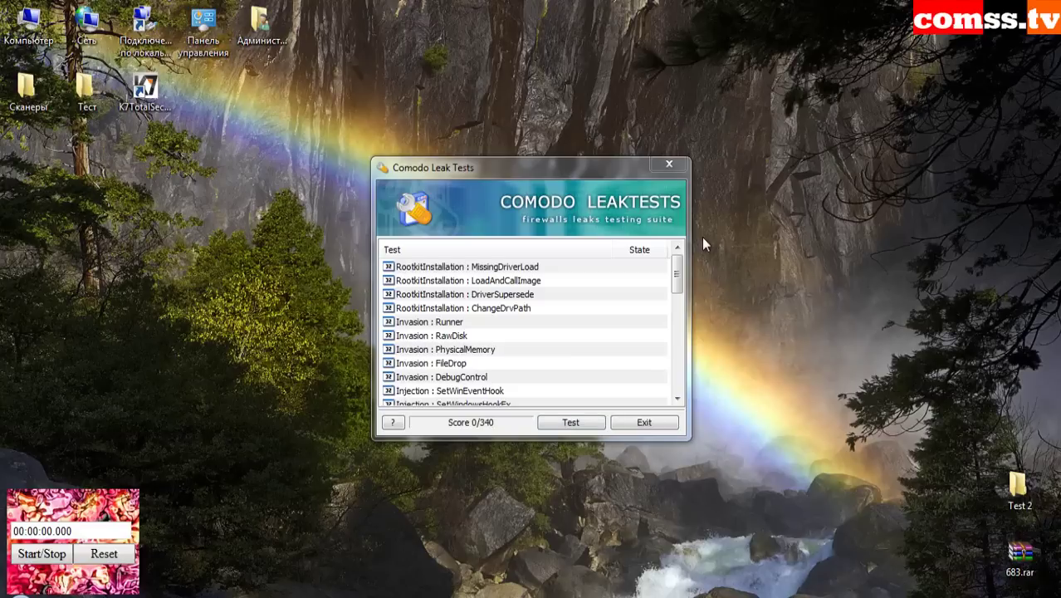
- Run the Comodo Leak Tests and Comodo's outbound ICMP1 and ICMP2 tests, permanently blocking cot.exe from the network
click(568, 420)
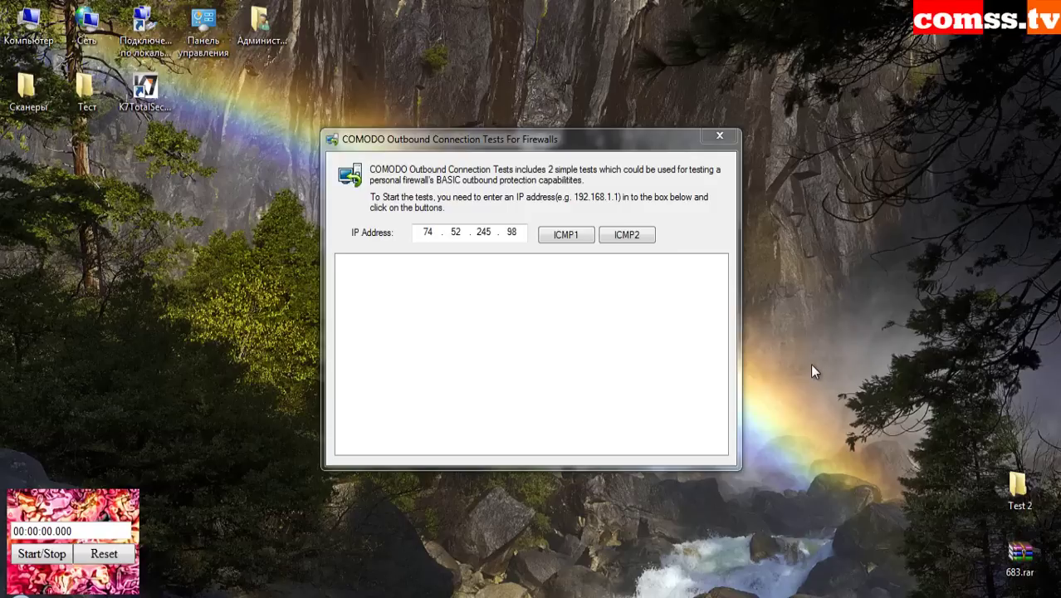
key(Return)
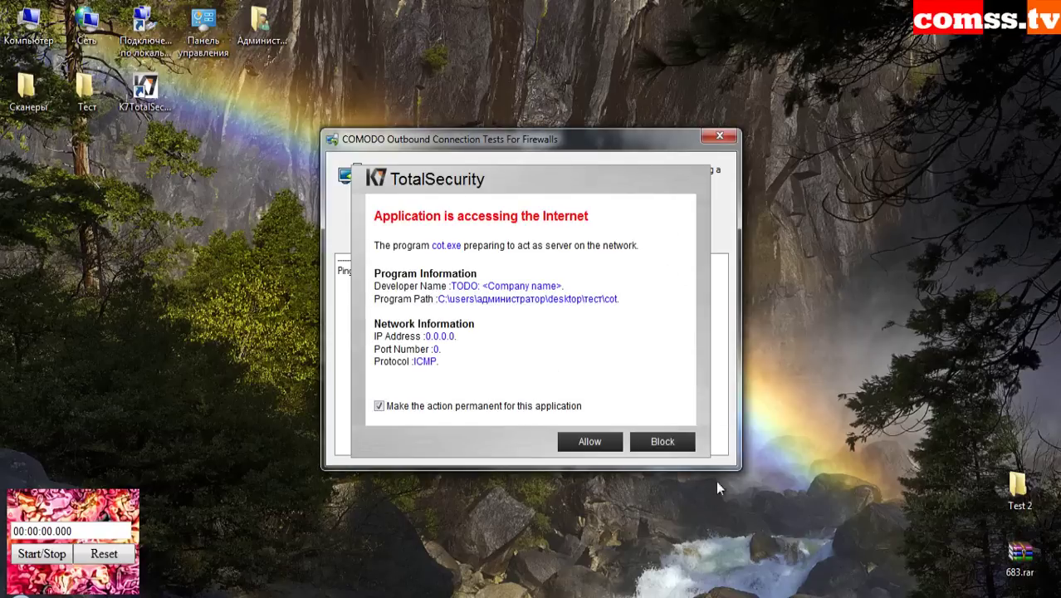
click(664, 443)
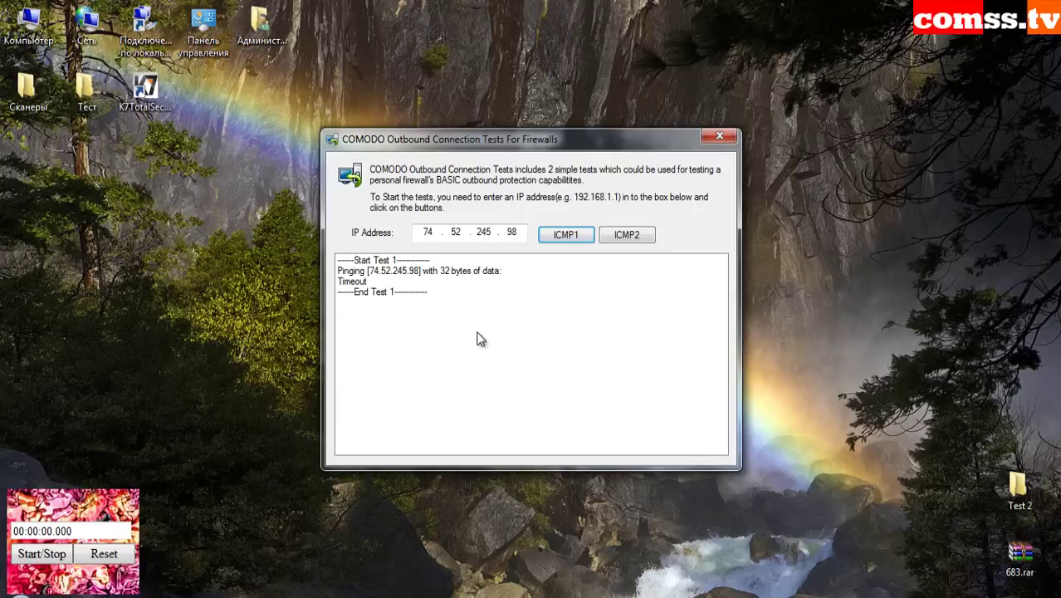
click(627, 235)
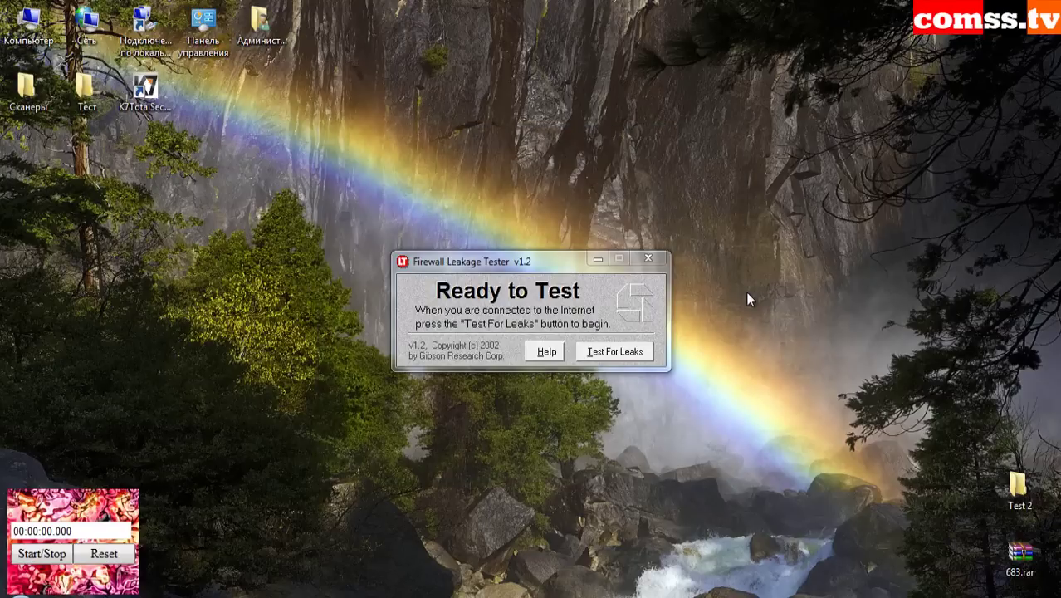
- Run the Firewall Leakage Tester's leak test, permanently block leaktest.exe from the Internet and close the tester
click(606, 353)
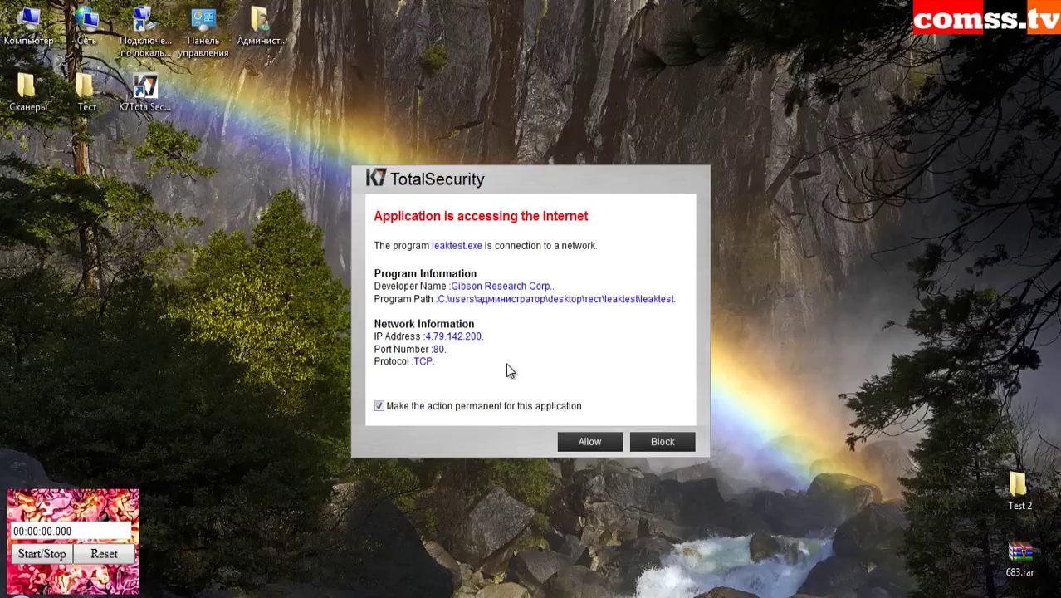
click(660, 445)
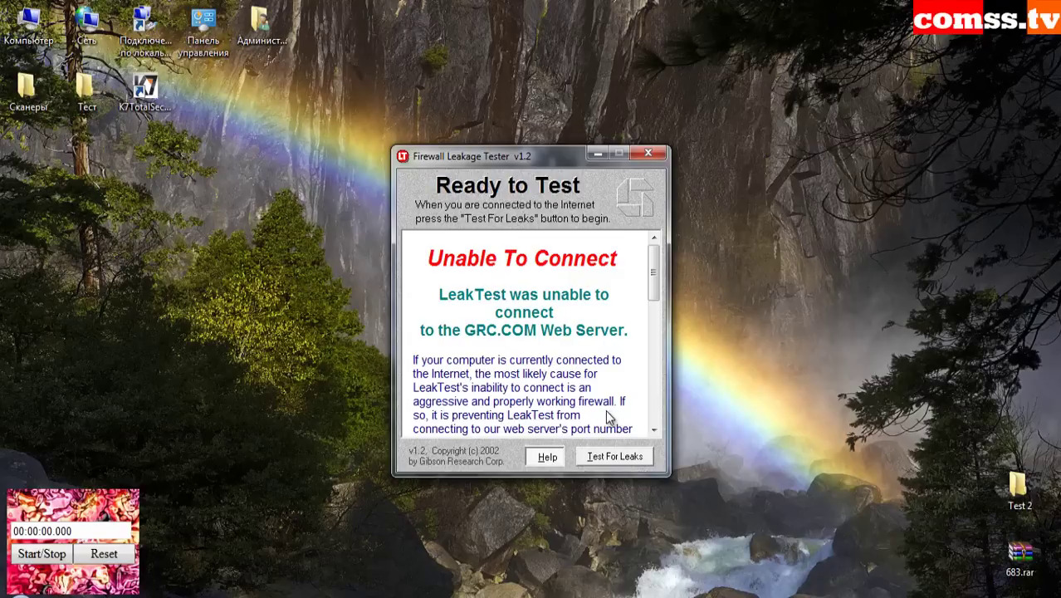
key(alt+F4)
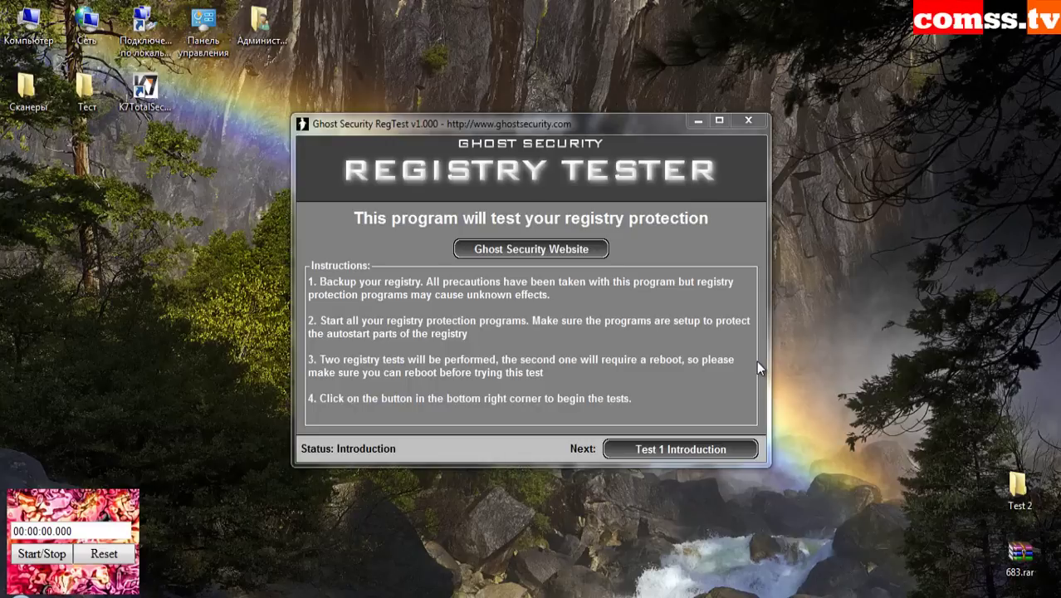
- Run Test 1 in Ghost Security Registry Tester, widening its window and the Status column
click(658, 448)
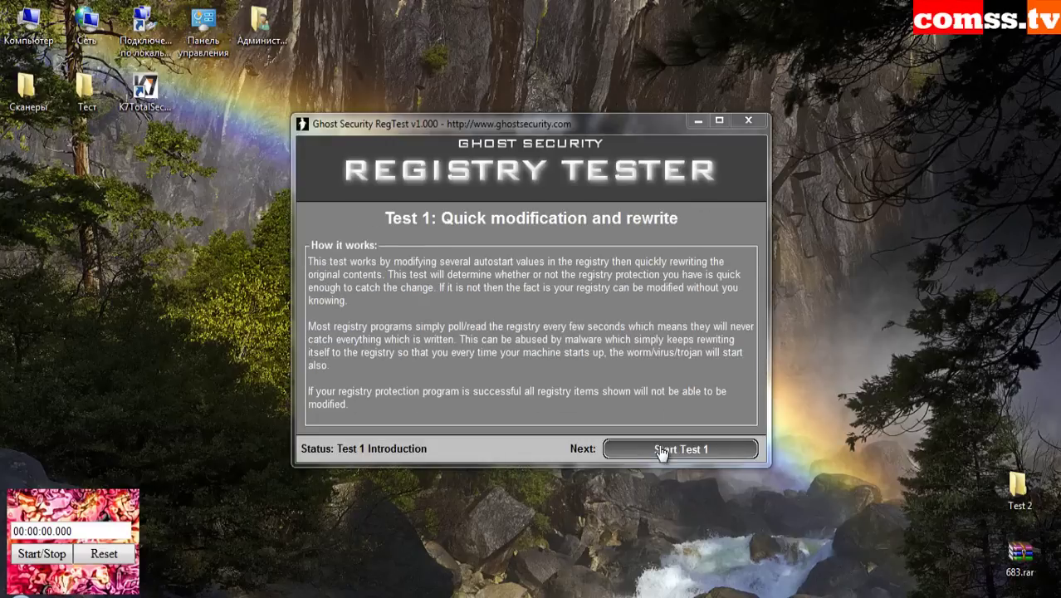
click(658, 447)
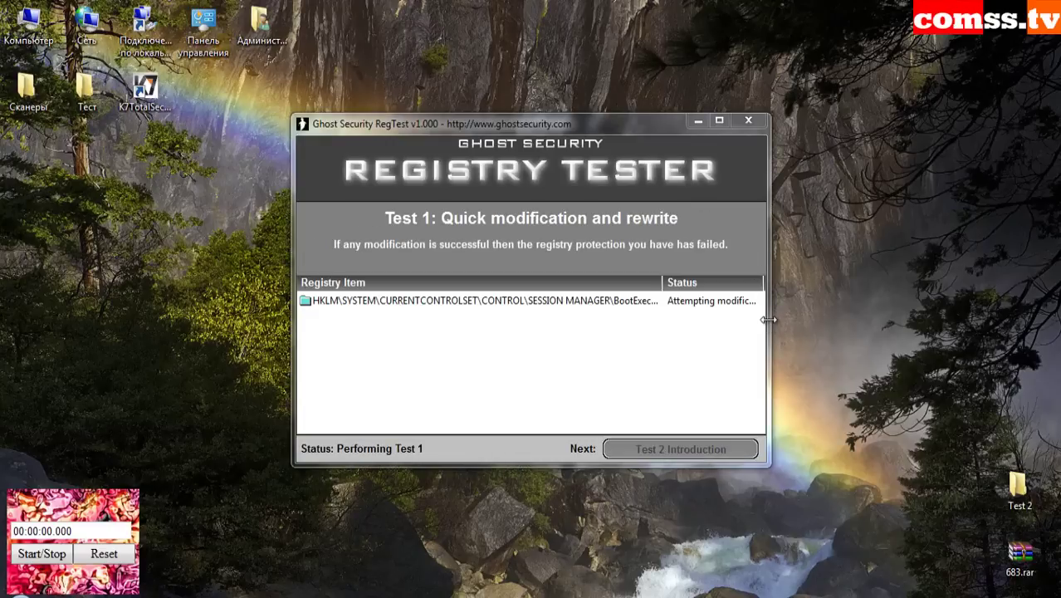
drag(767, 322, 965, 347)
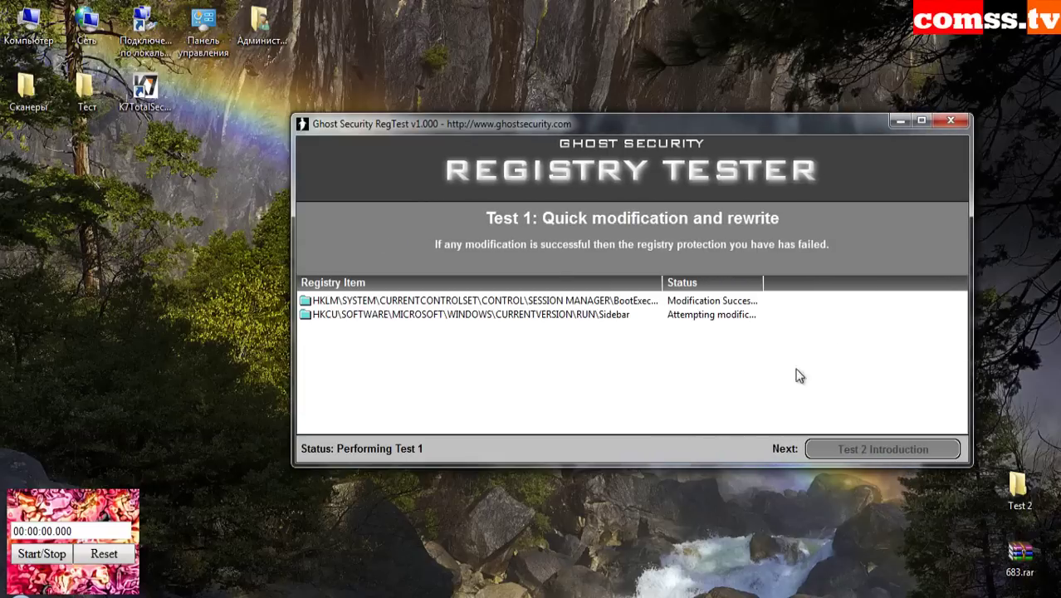
drag(763, 281, 855, 289)
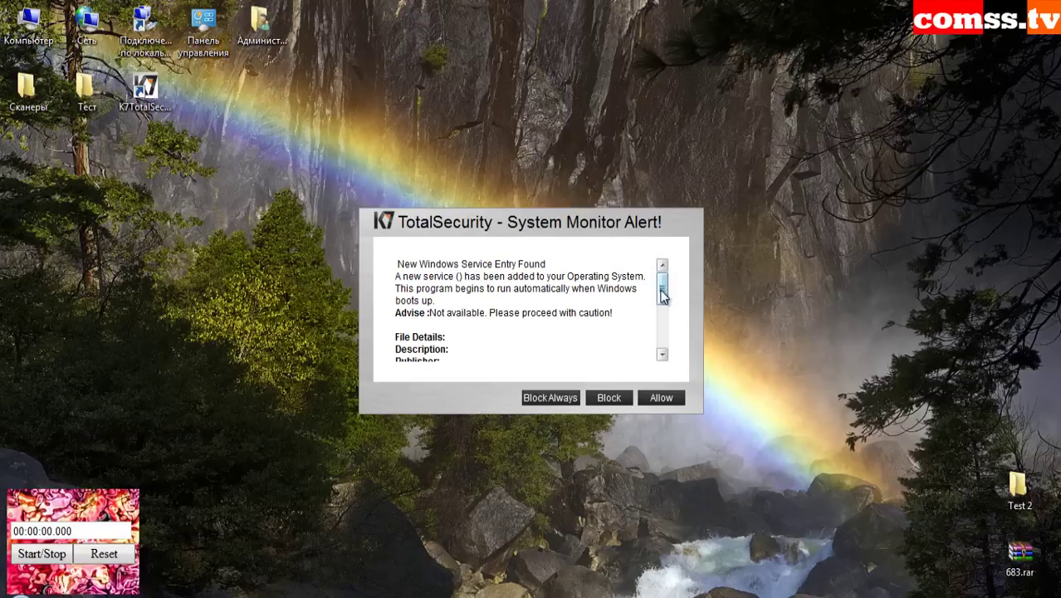
- Review the System Monitor alert details for regsrvgs.exe and always block its new Windows service entry
drag(663, 295, 669, 324)
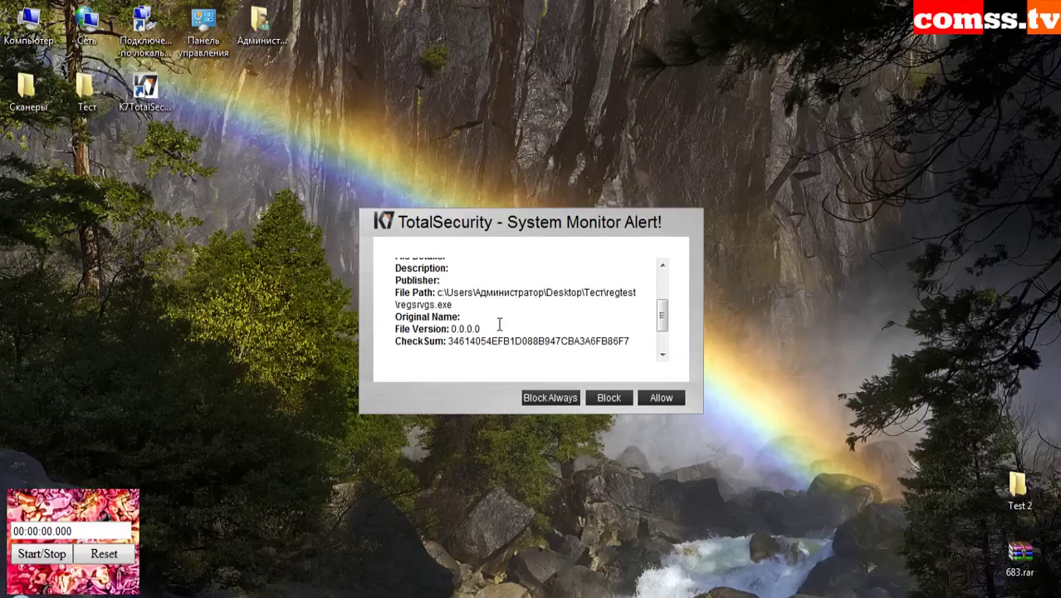
drag(669, 324, 666, 297)
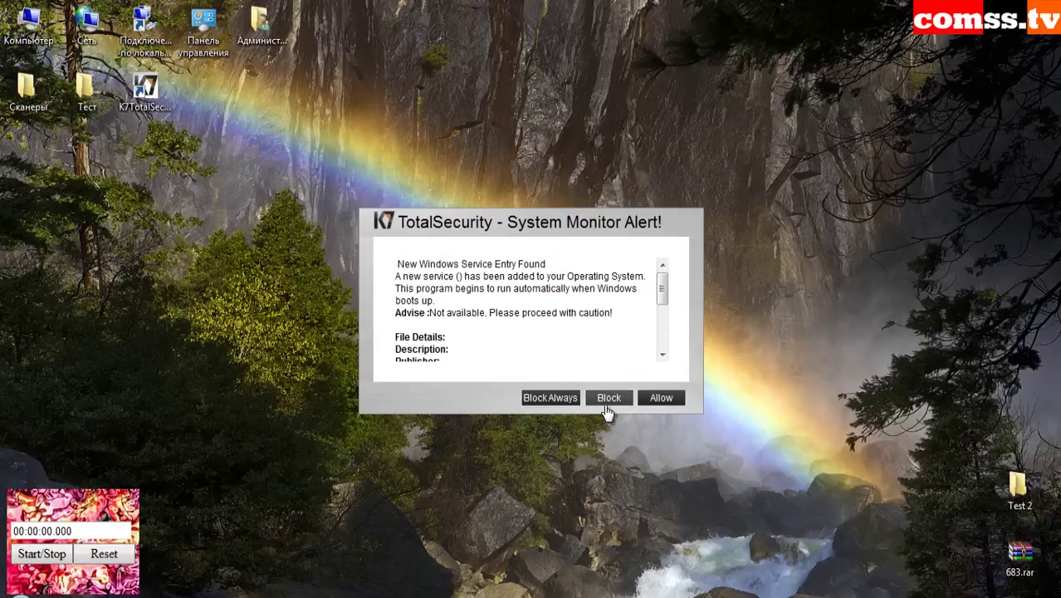
click(563, 400)
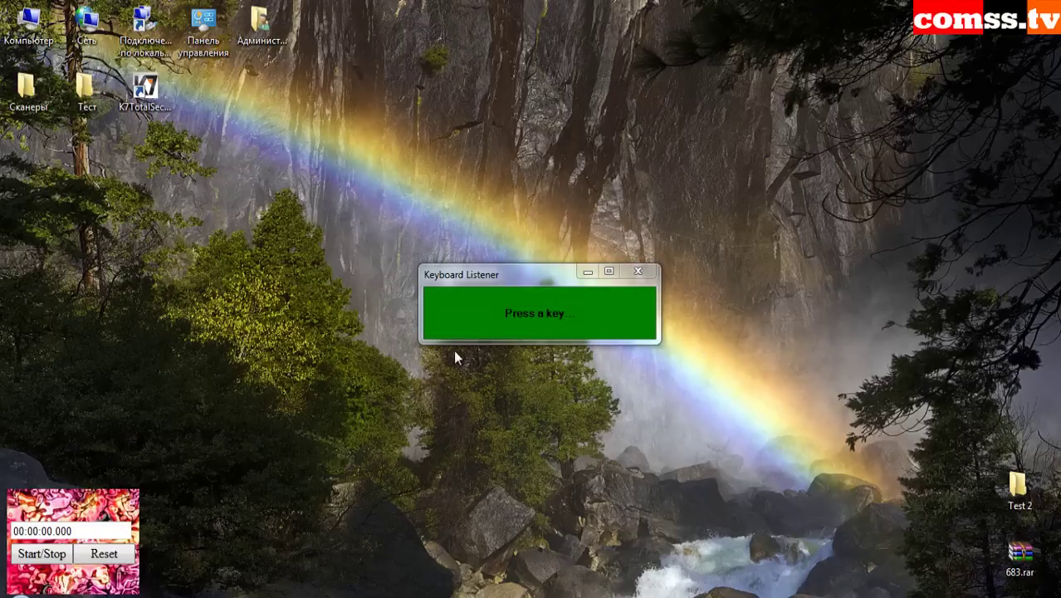
- Test keystroke capture in Keyboard Listener with d, d, g, f, f, and try K7 Virtual Keyboard
key(d)
key(d)
key(g)
key(f)
key(f)
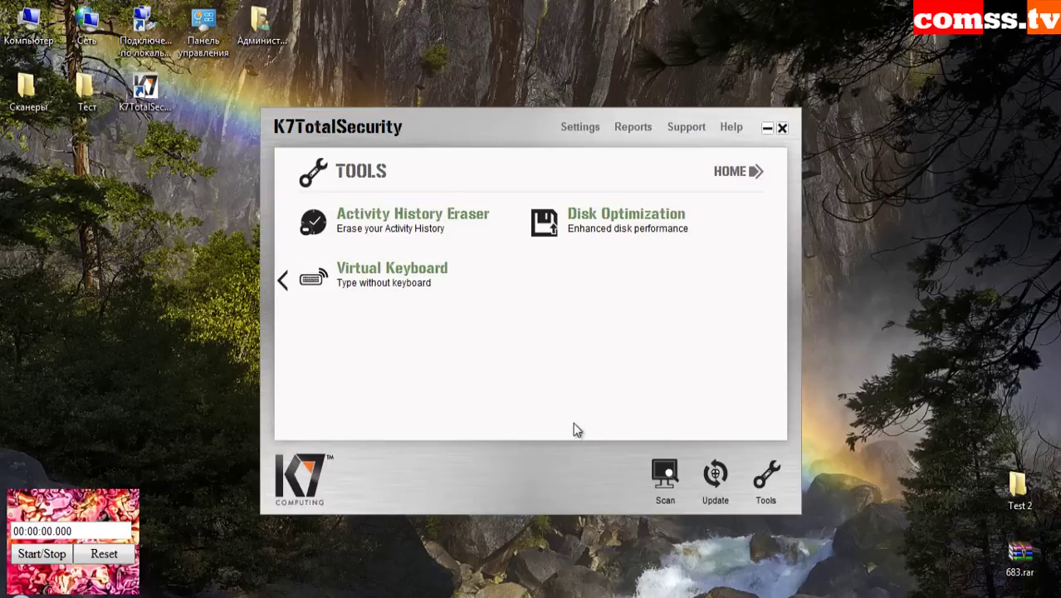
click(766, 129)
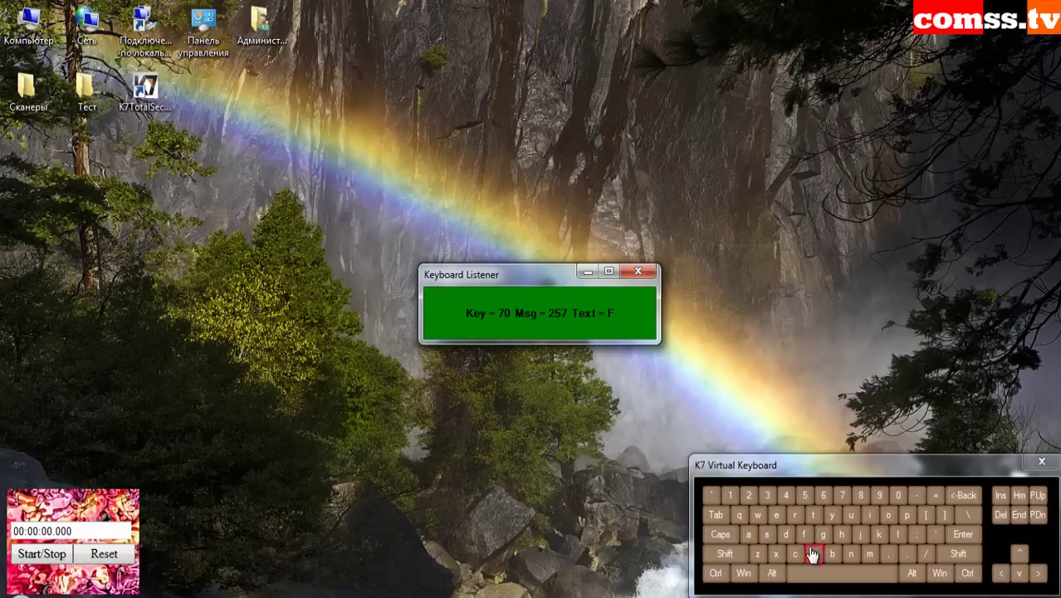
click(917, 397)
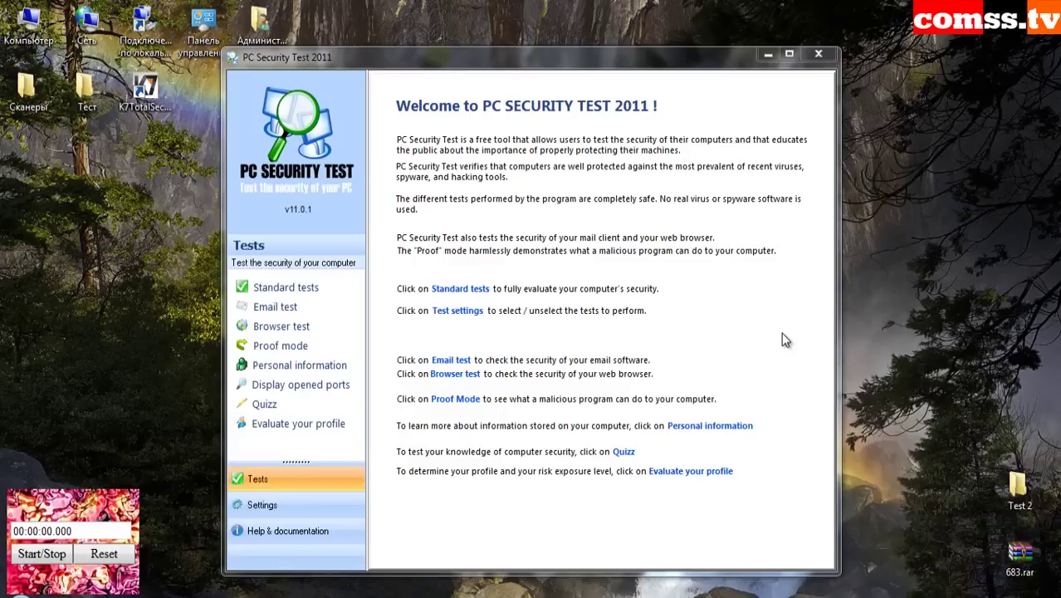
- Start the standard tests in PC Security Test 2011, dismissing the K7 risk alert and acknowledging the Internet access notice
click(269, 286)
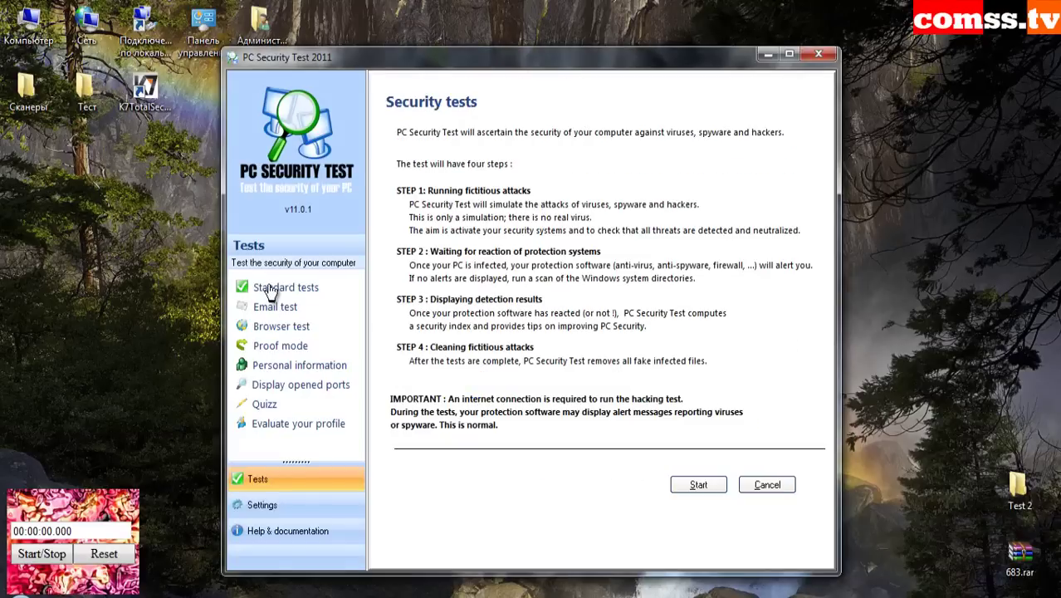
click(702, 486)
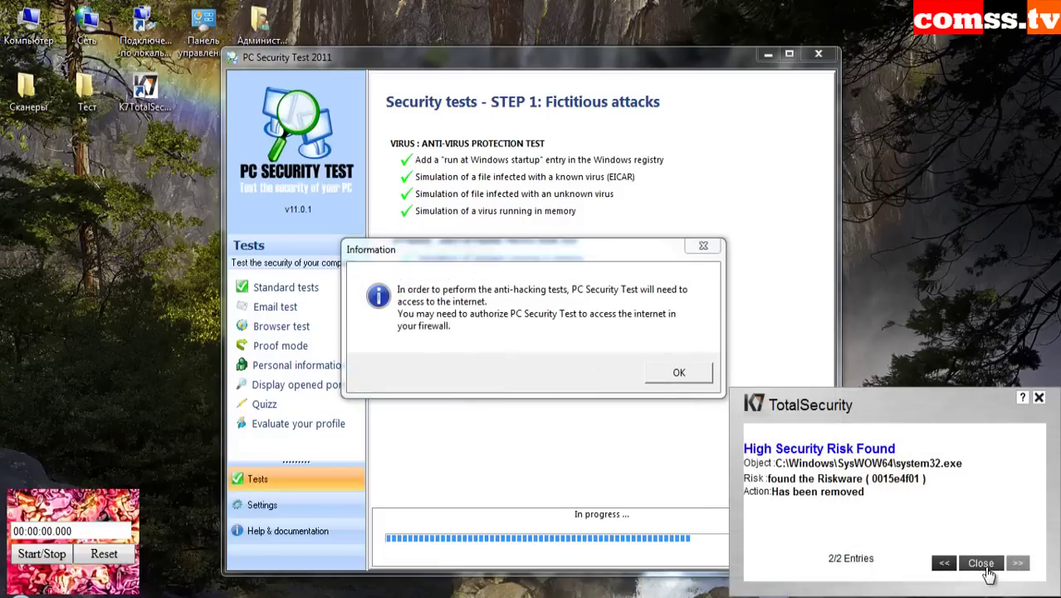
click(981, 565)
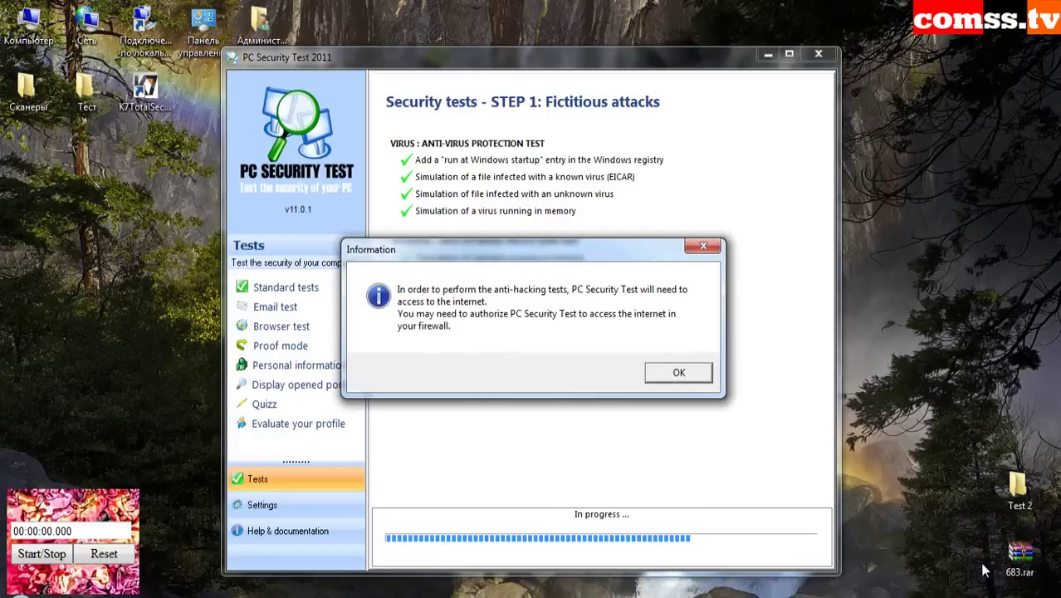
click(679, 373)
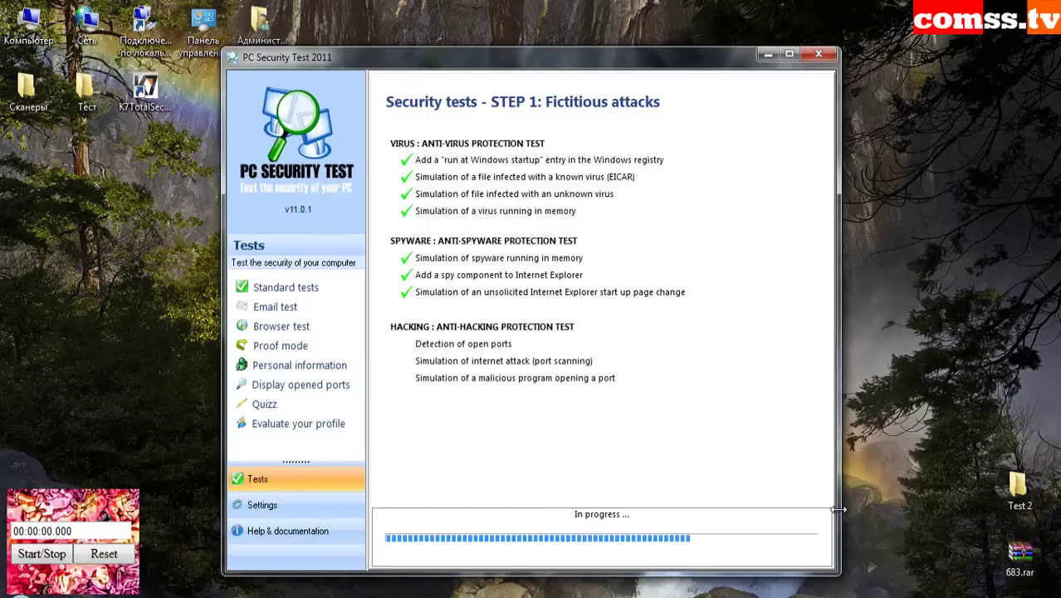
- Permanently block sop.exe from the network during the anti-hacking tests and open the PC Security Test results
click(609, 399)
click(671, 408)
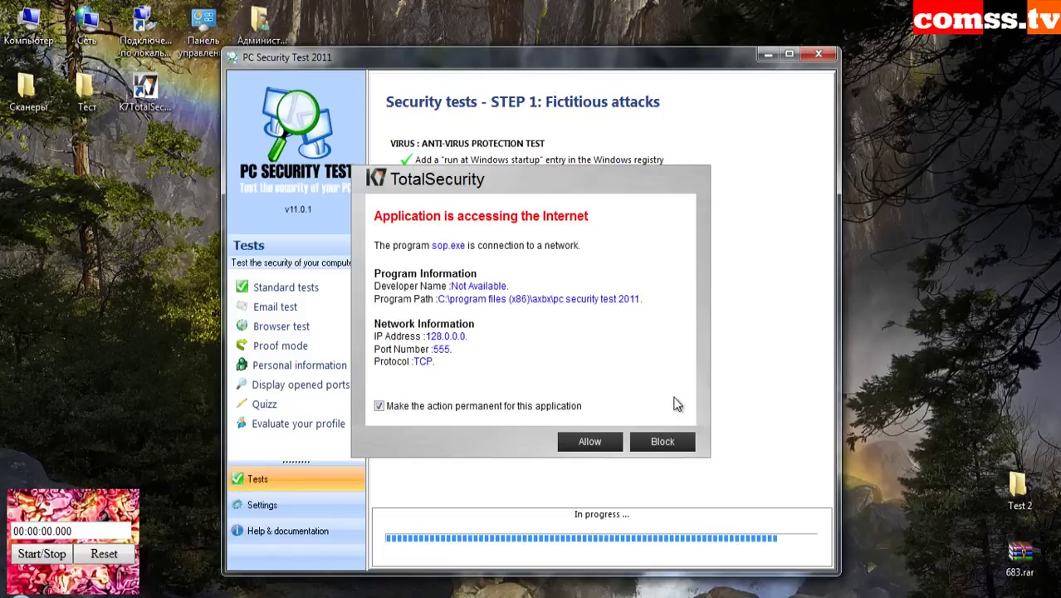
click(646, 443)
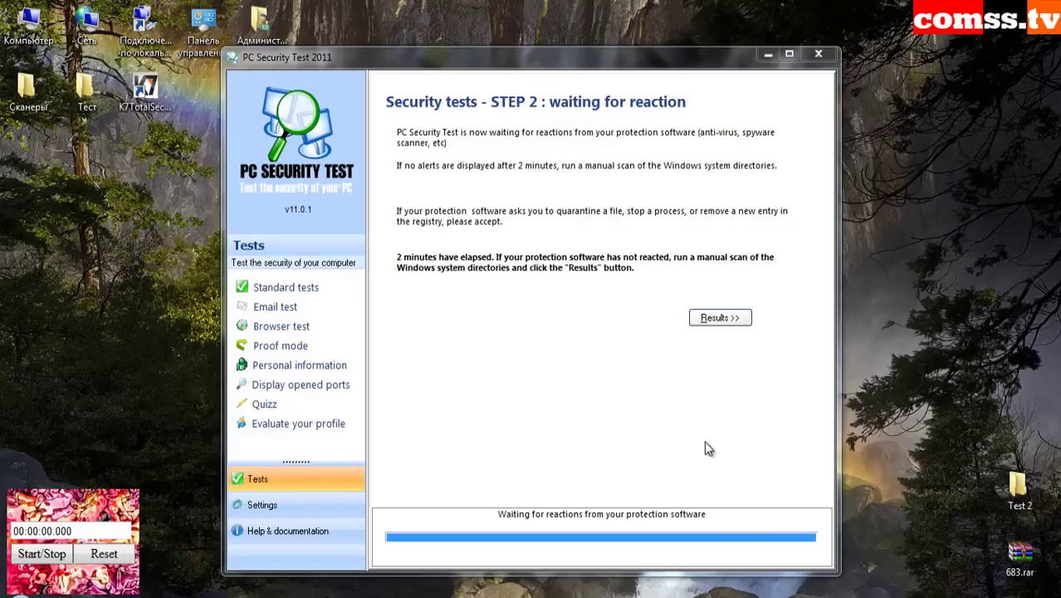
click(715, 319)
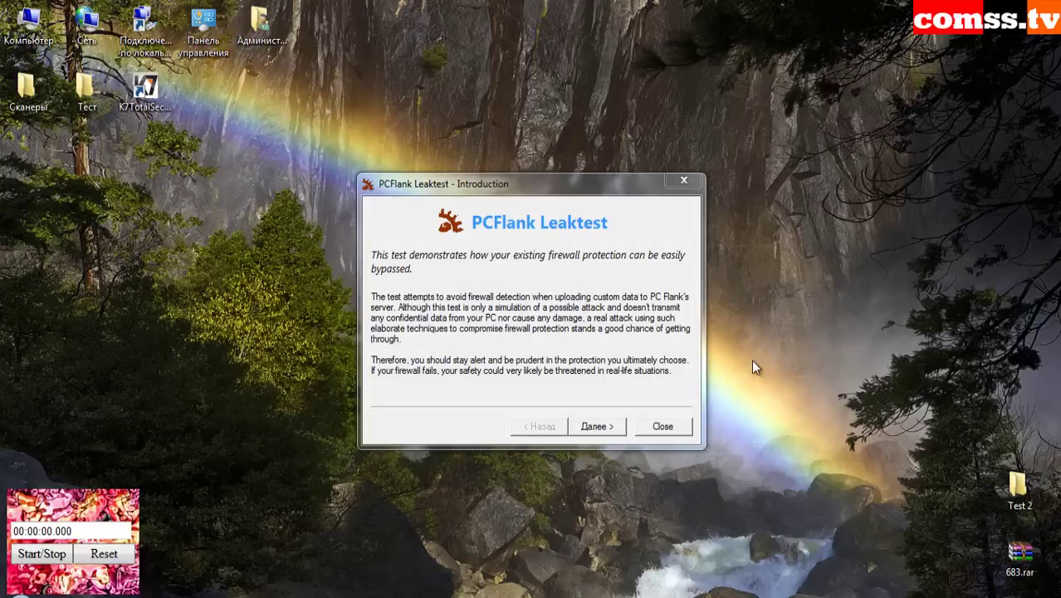
- Run the PCFlank Leaktest with a string of 2s as the custom test data
click(608, 427)
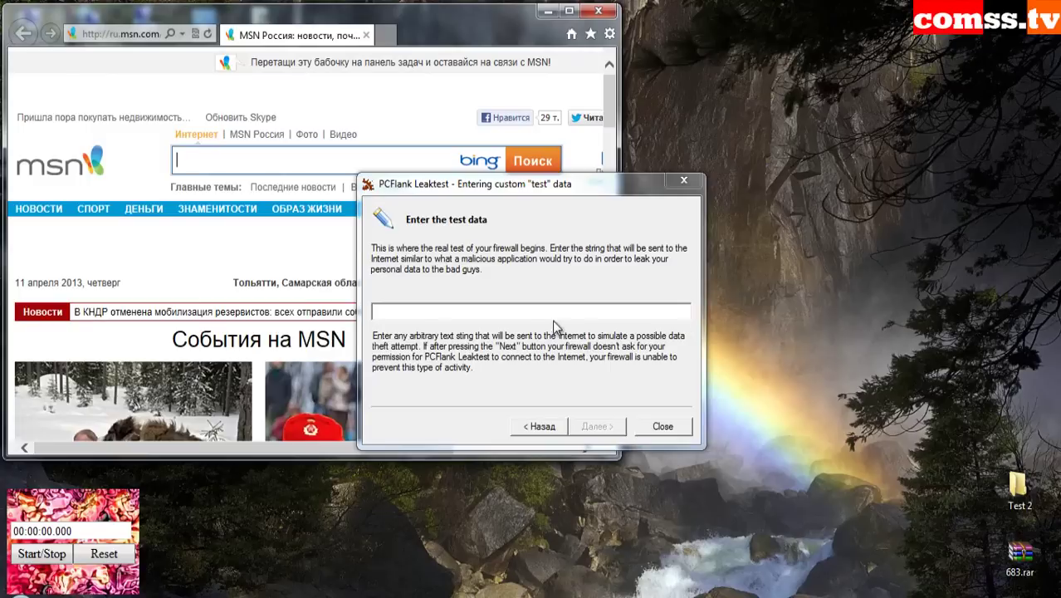
click(541, 313)
text(222222222222222222222222222222222222222222222)
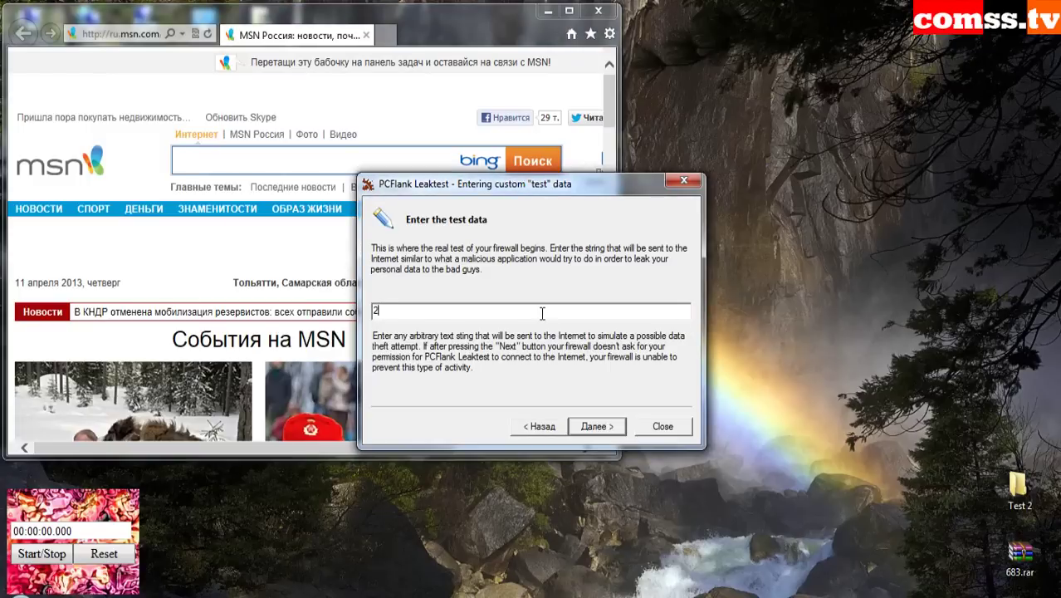
click(611, 427)
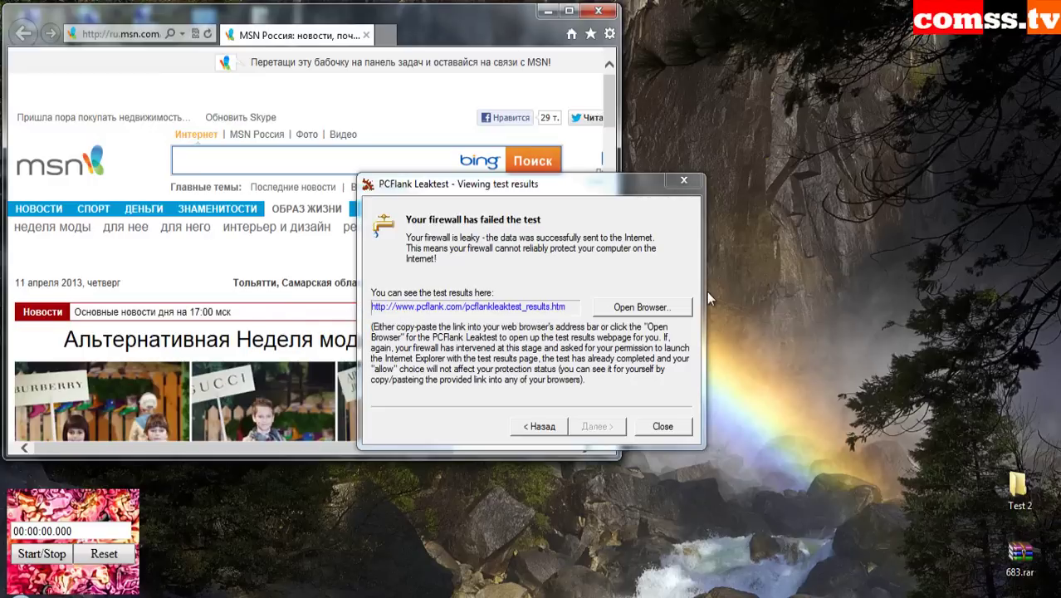
- Open the PCFlank Leaktest results page in the browser and close the leak test
click(676, 311)
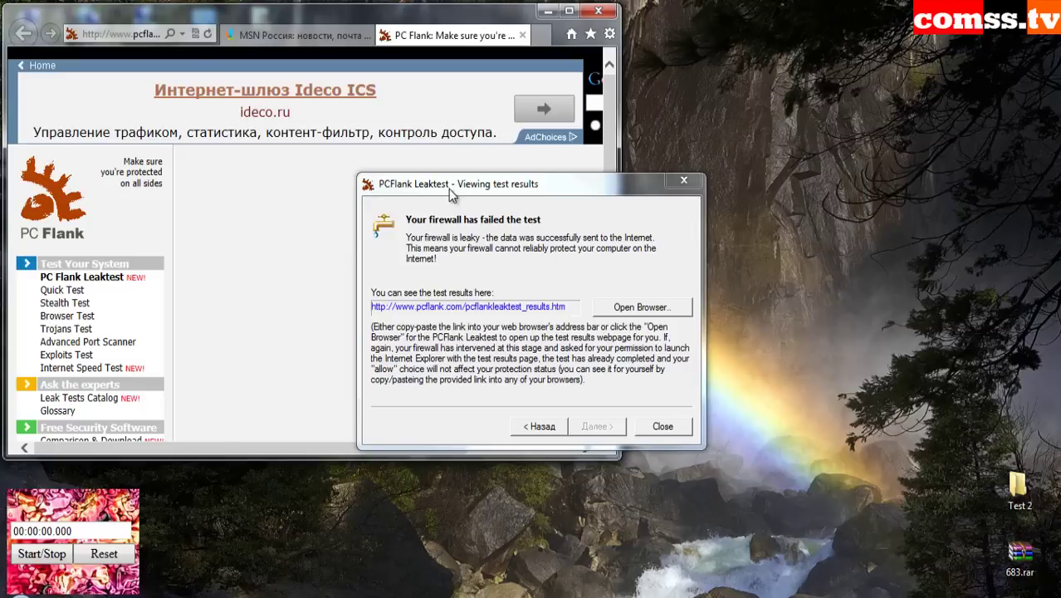
click(670, 426)
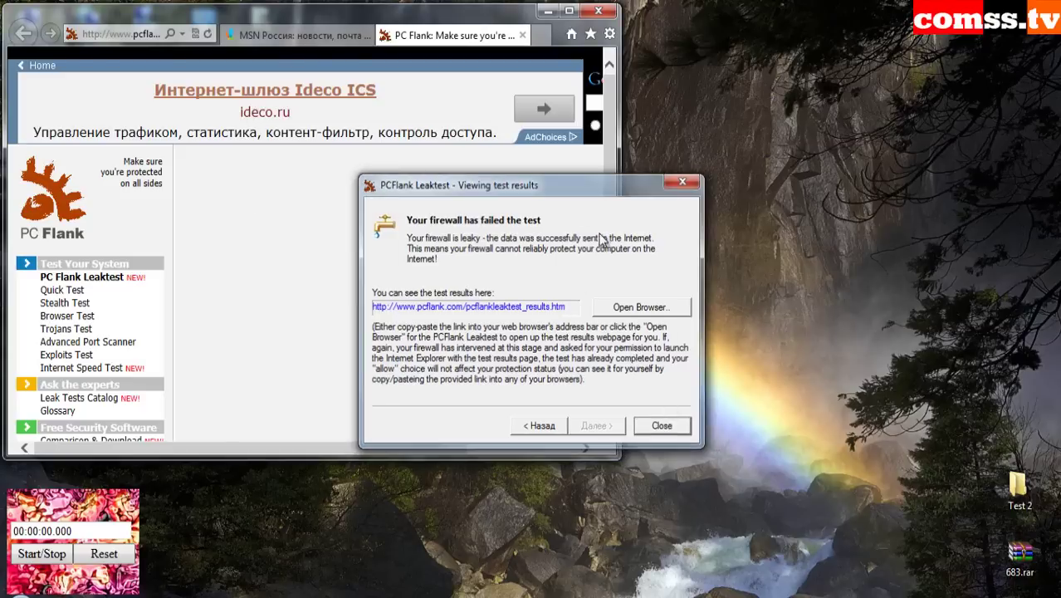
scroll(606, 241, down, 1)
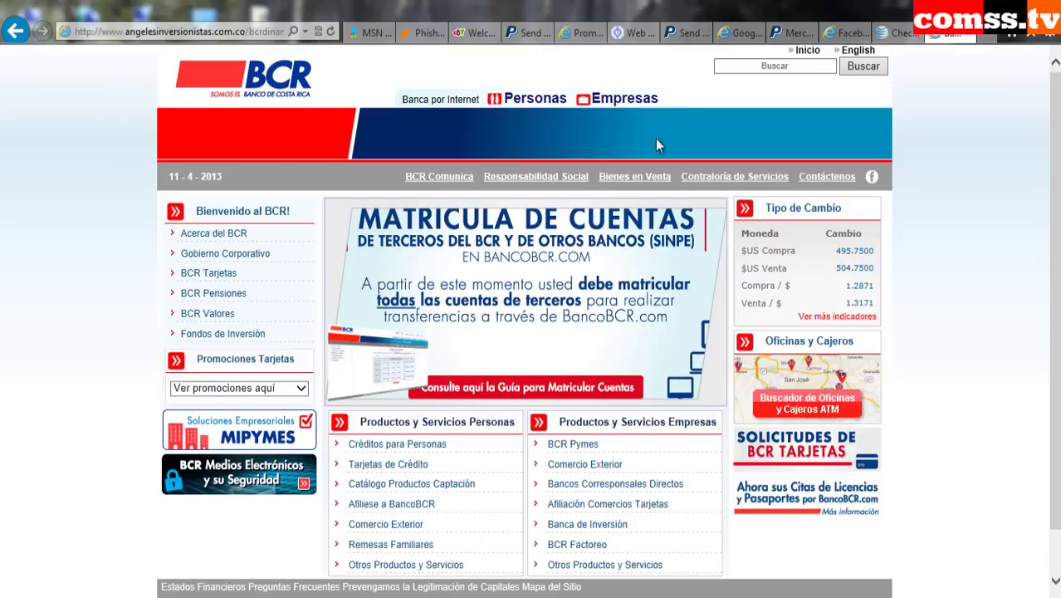
- Examine the AT&T page among the open phishing test pages
click(896, 32)
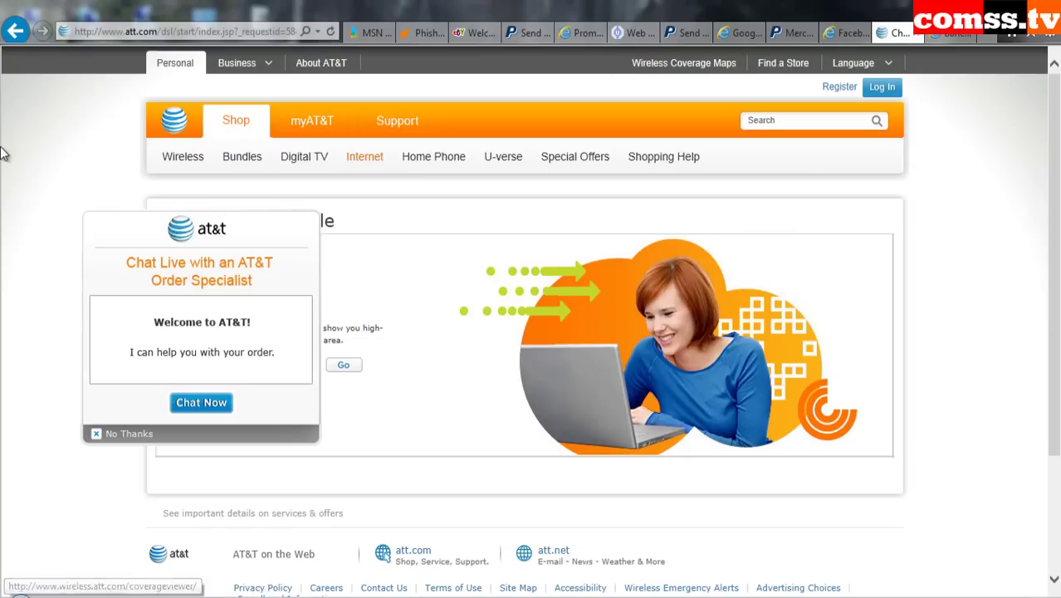
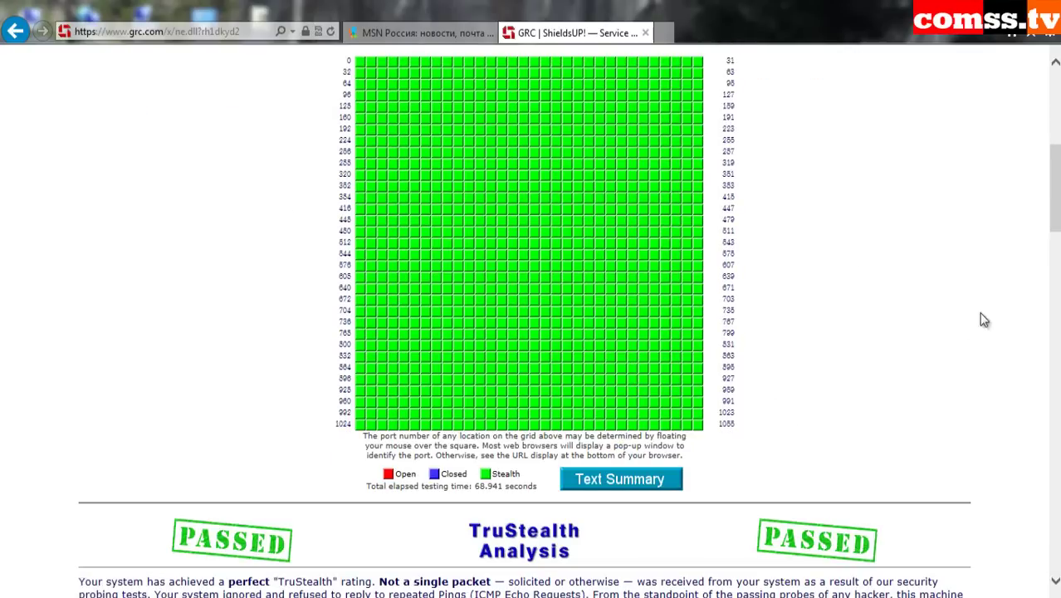
- Review the GRC ShieldsUP! port scan results and open their text summary
drag(1055, 206, 1057, 246)
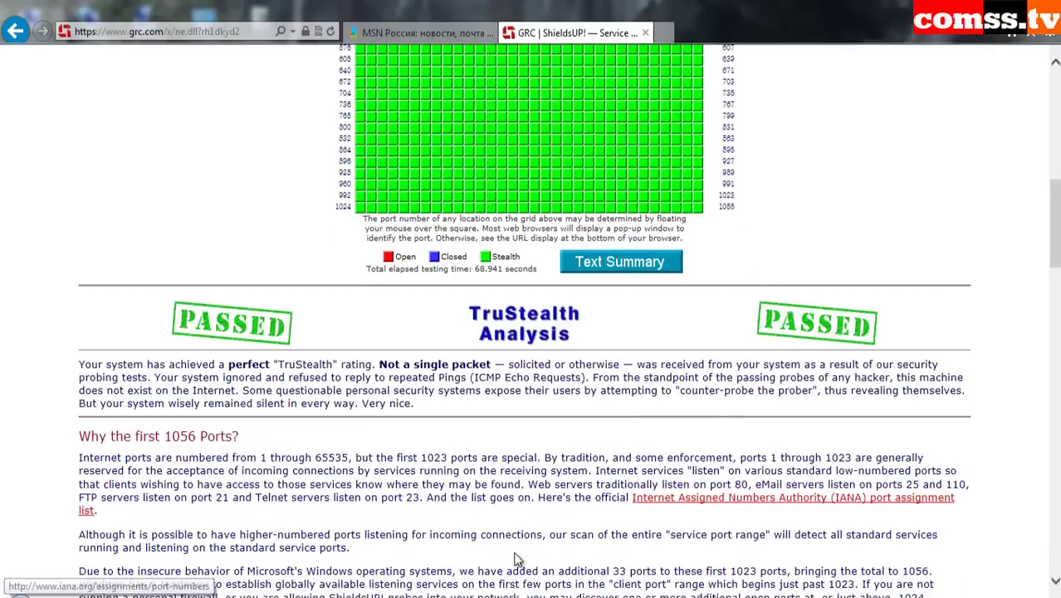
click(631, 264)
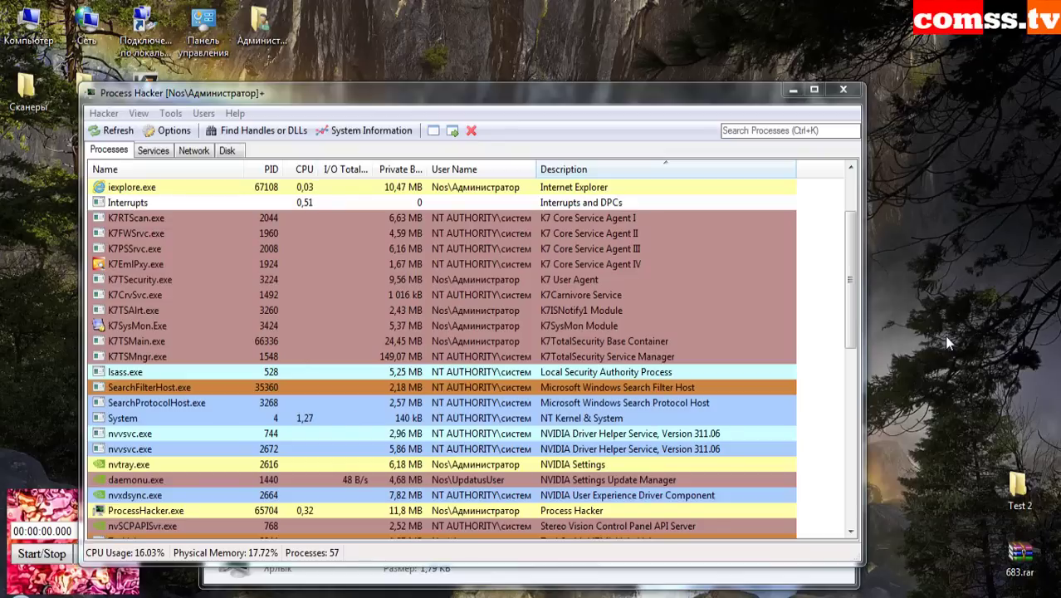
- Close the folder window behind Process Hacker and run all Terminator methods against K7RTScan.exe
drag(706, 92, 653, 51)
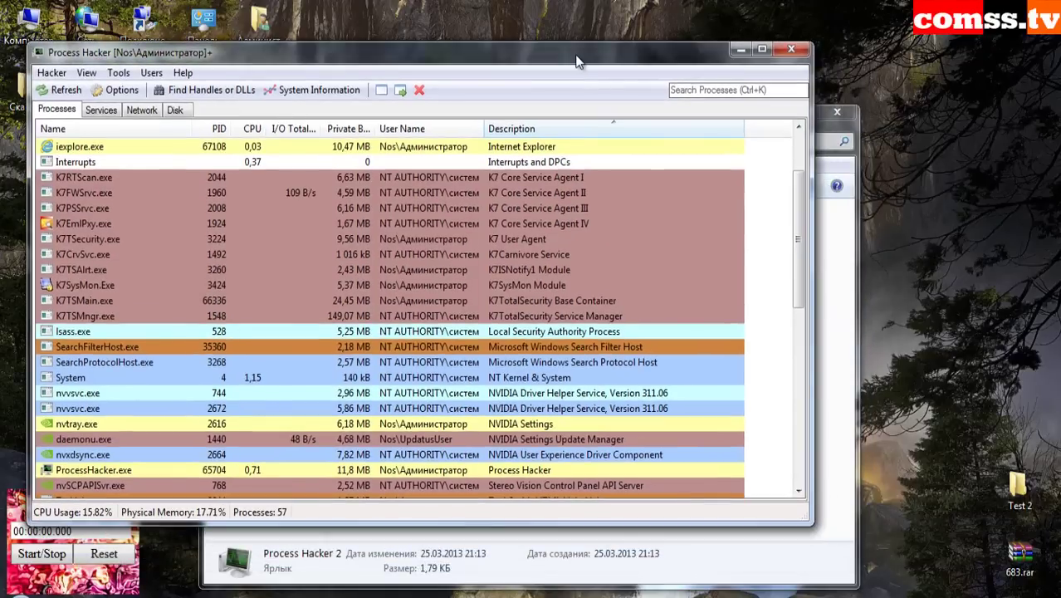
click(836, 114)
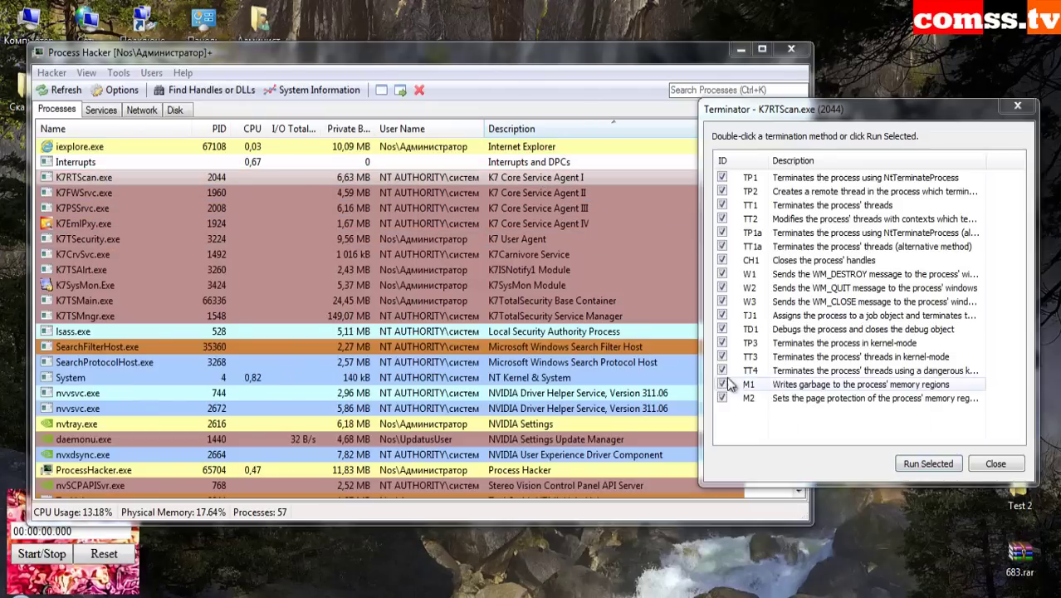
click(933, 465)
click(579, 321)
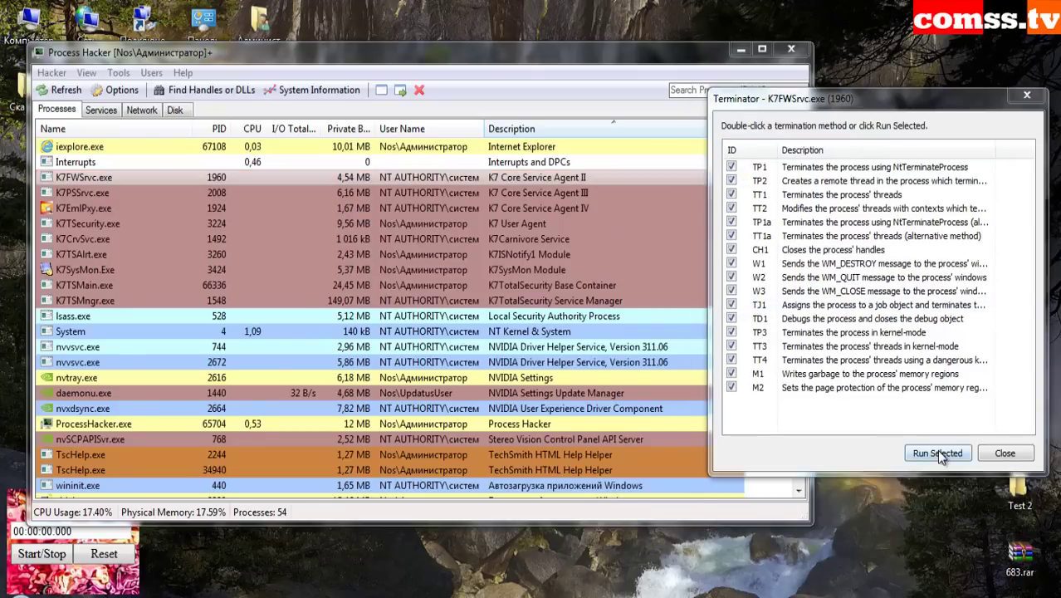
- Run all Terminator methods against K7FWSrvc.exe and K7PSSrvc.exe in Process Hacker
click(937, 453)
click(594, 317)
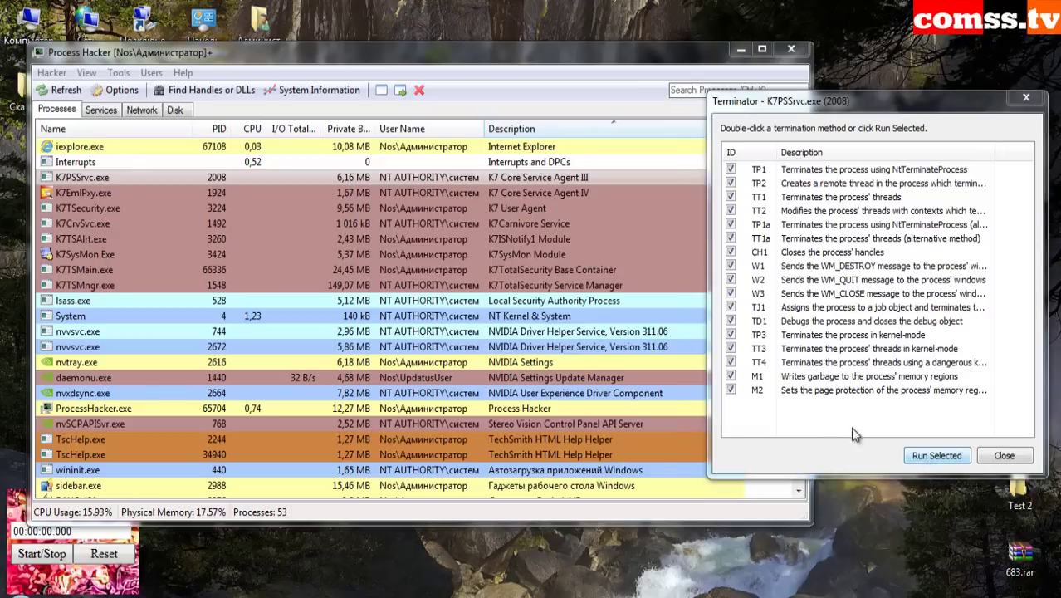
click(933, 456)
click(568, 321)
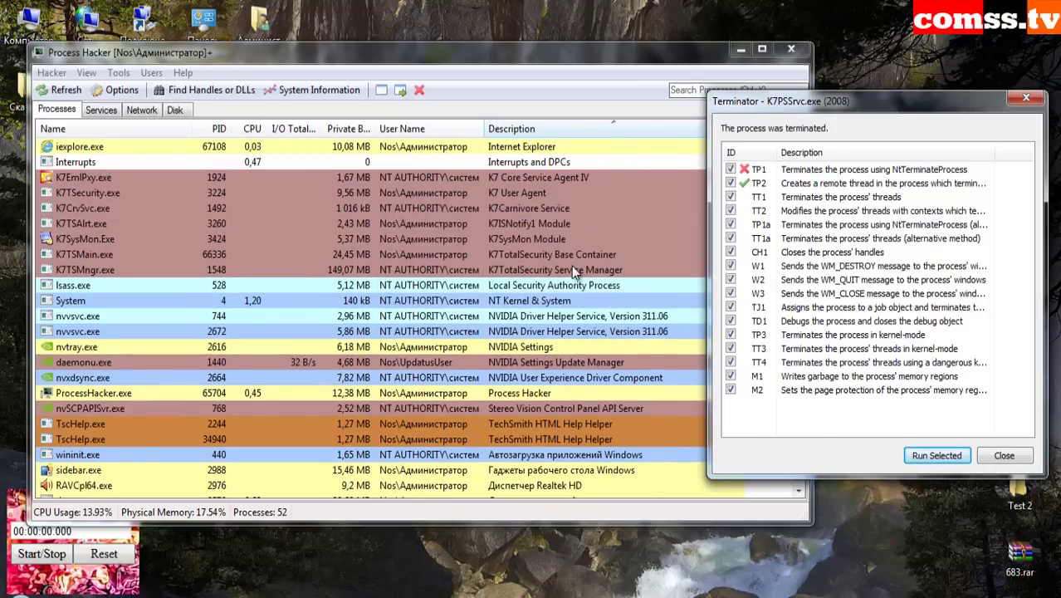
- Run all Terminator methods against K7EmlPxy.exe, K7TSecurity.exe and K7CrvSvc.exe, closing the Terminator window
click(593, 178)
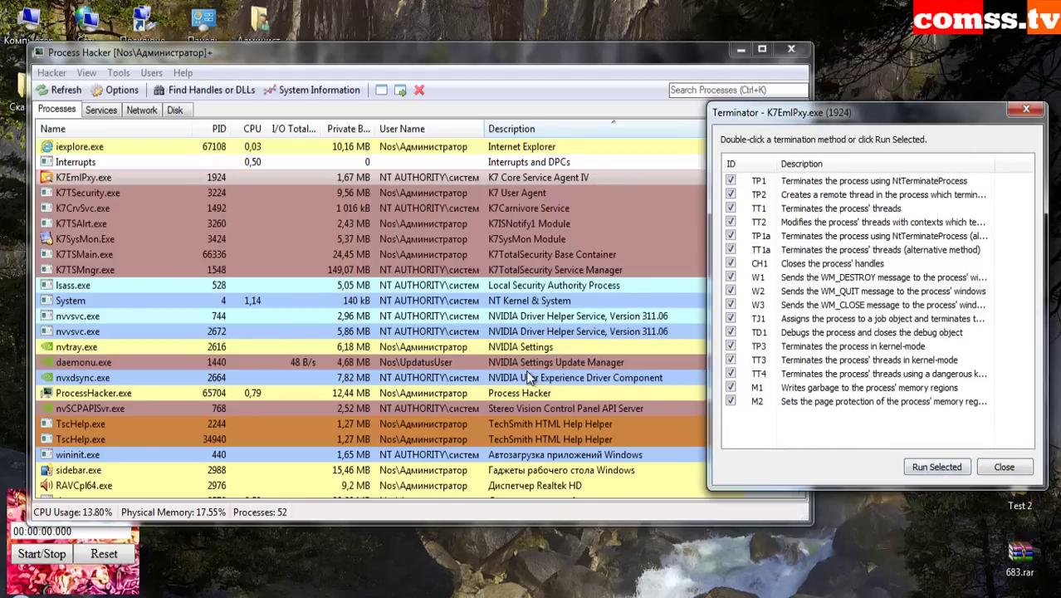
key(Return)
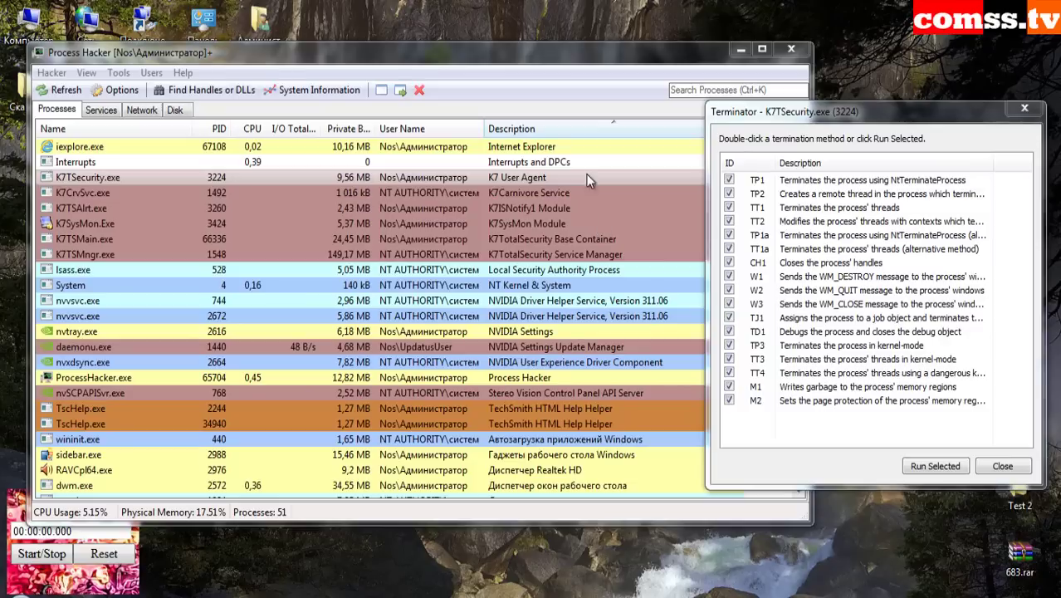
click(926, 466)
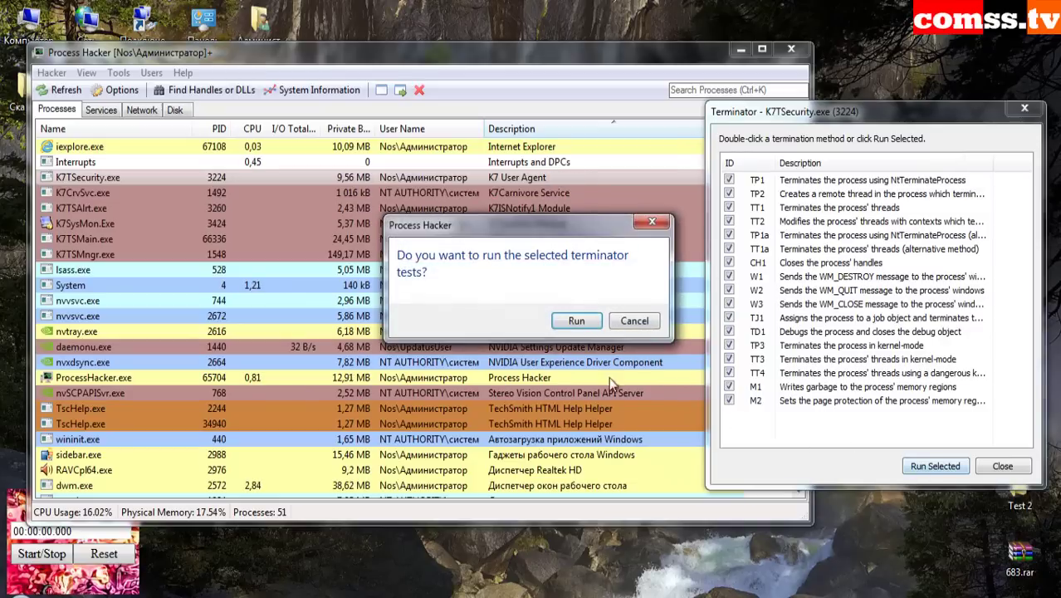
click(572, 321)
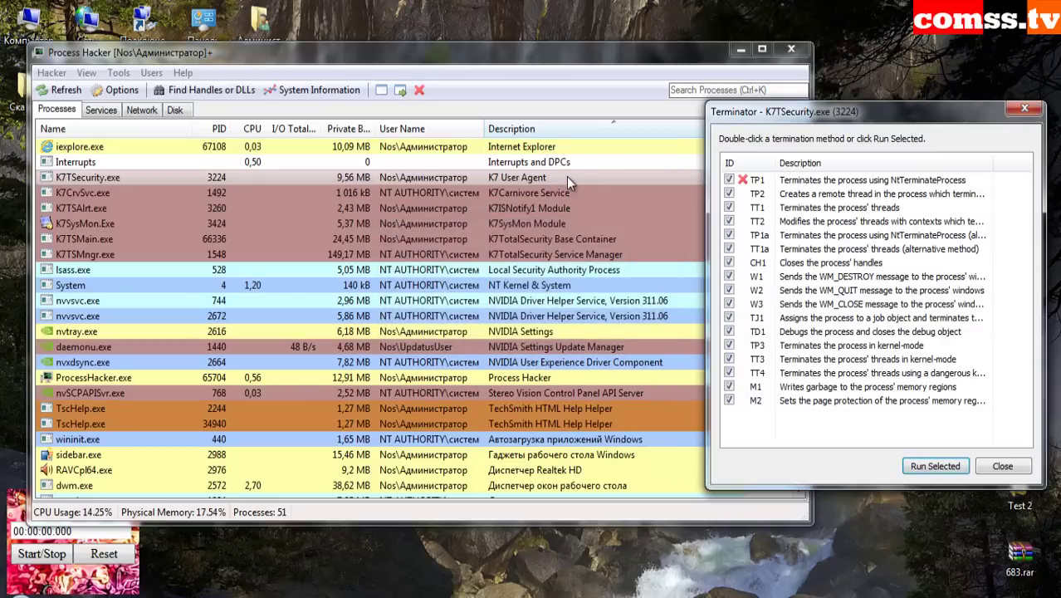
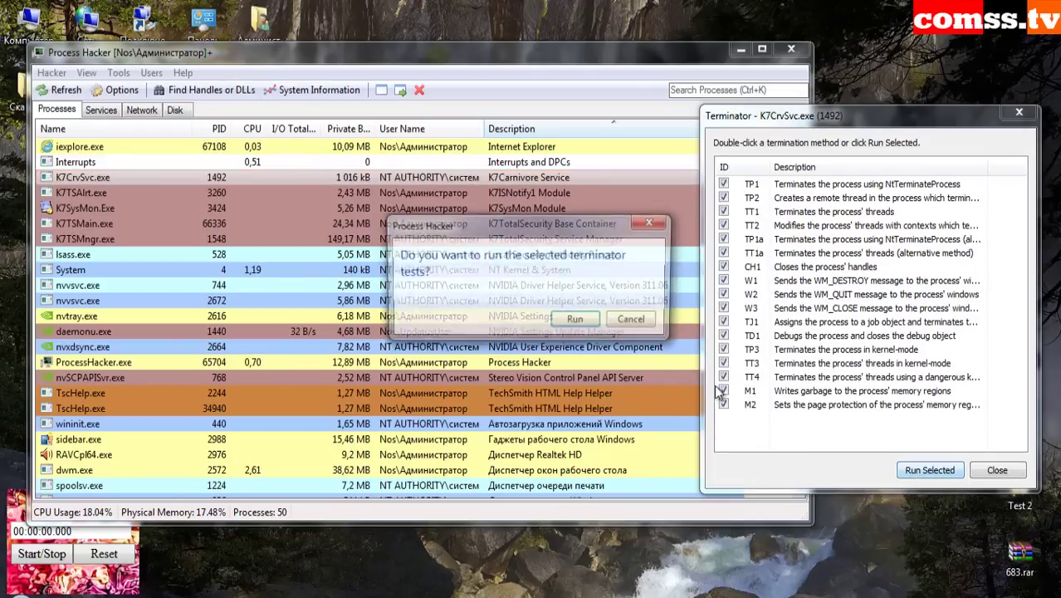
click(569, 324)
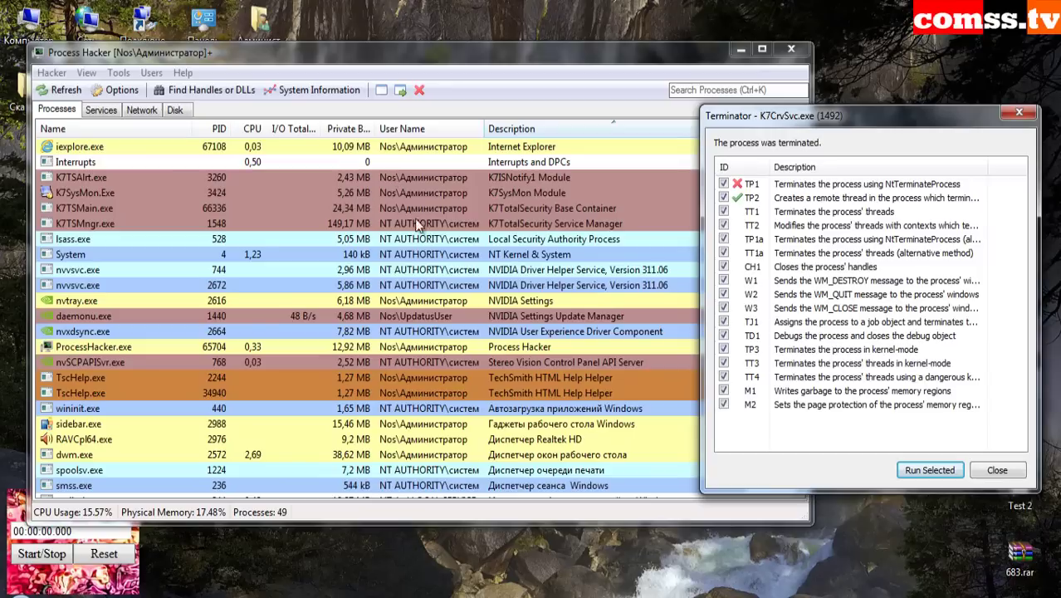
click(1004, 472)
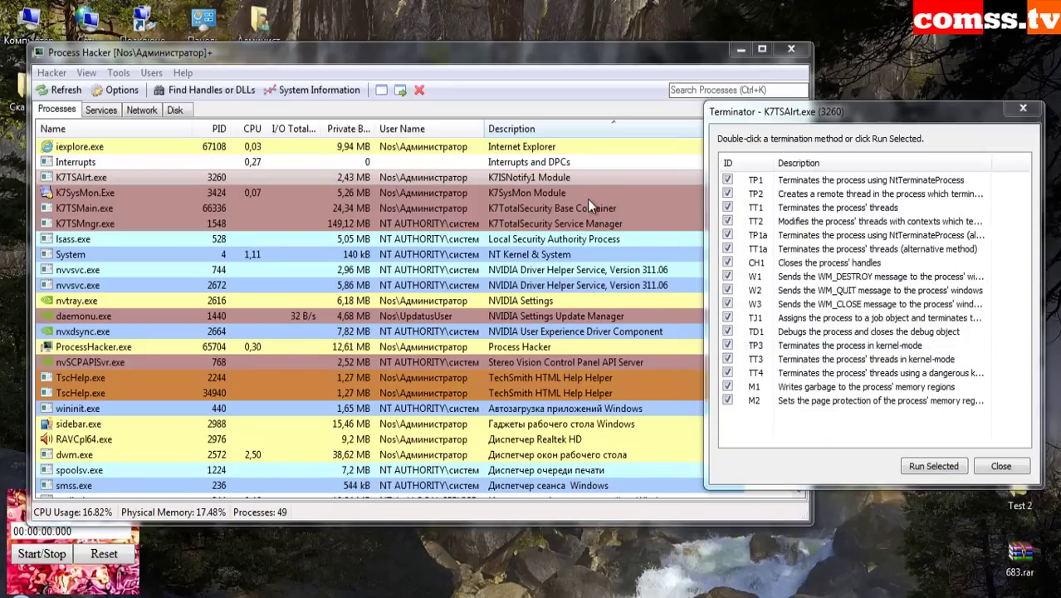
- Run all Terminator methods against K7TSAlrt.exe and K7SysMon.Exe, closing each Terminator window
click(931, 466)
click(462, 301)
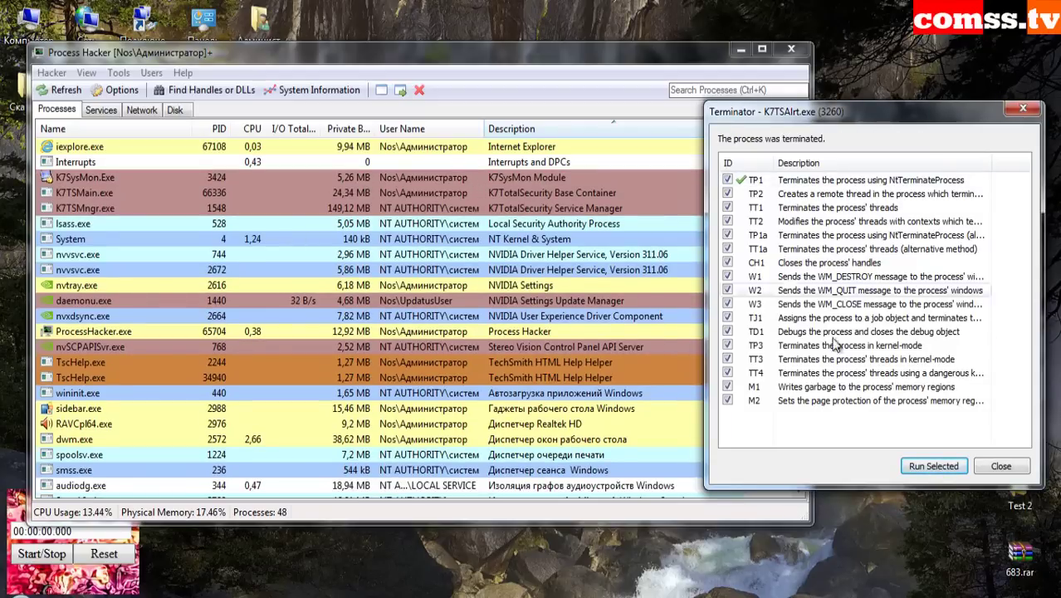
click(1000, 465)
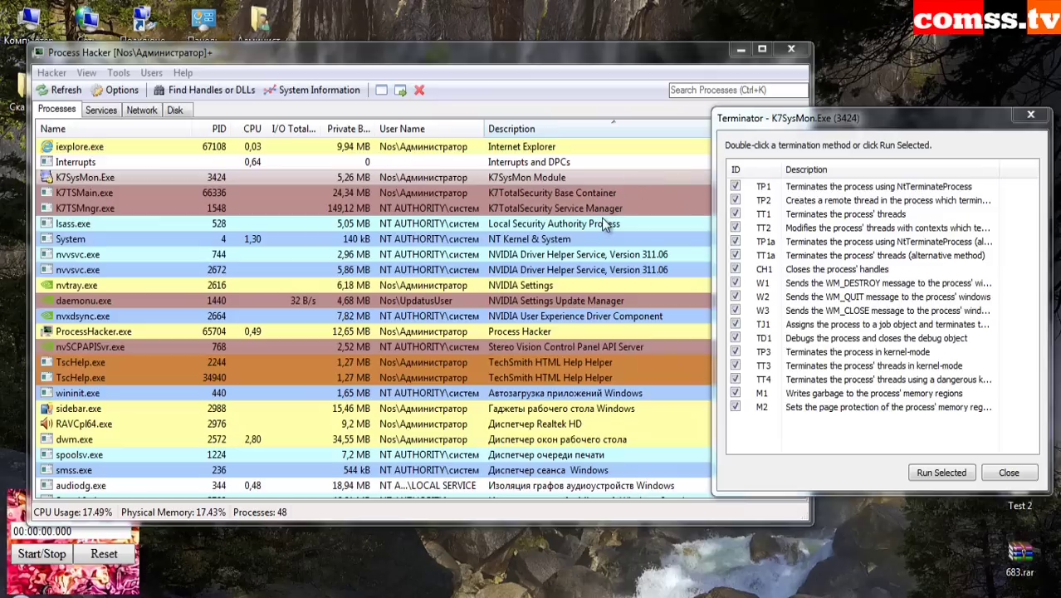
click(942, 471)
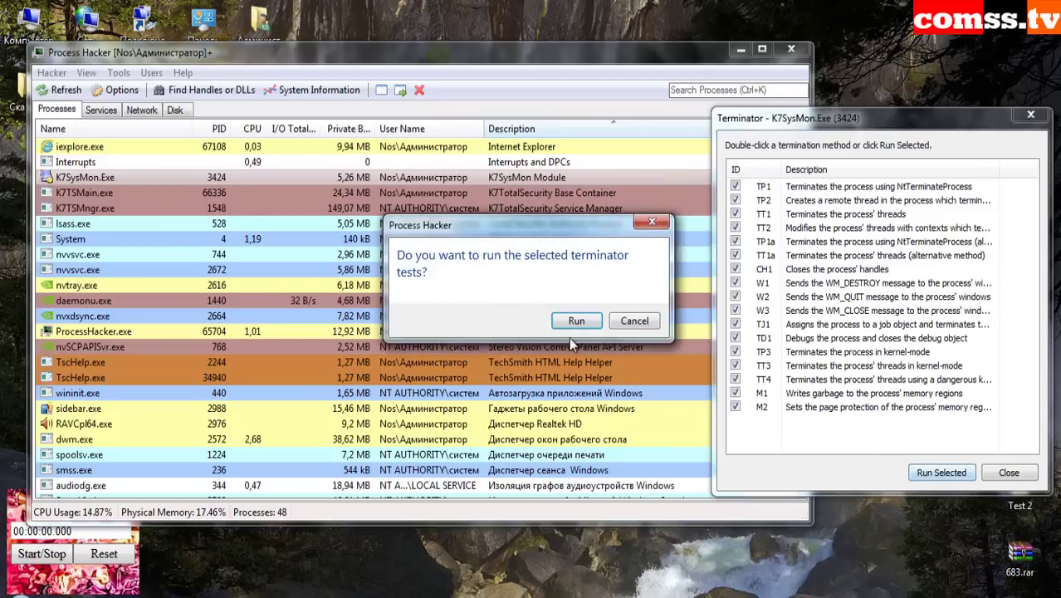
key(Return)
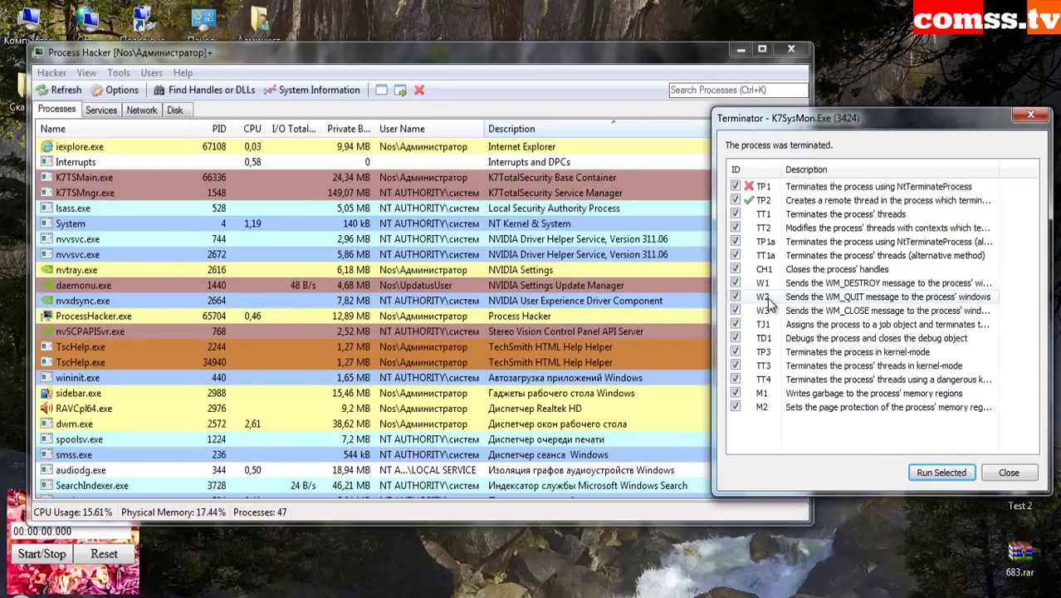
click(1008, 472)
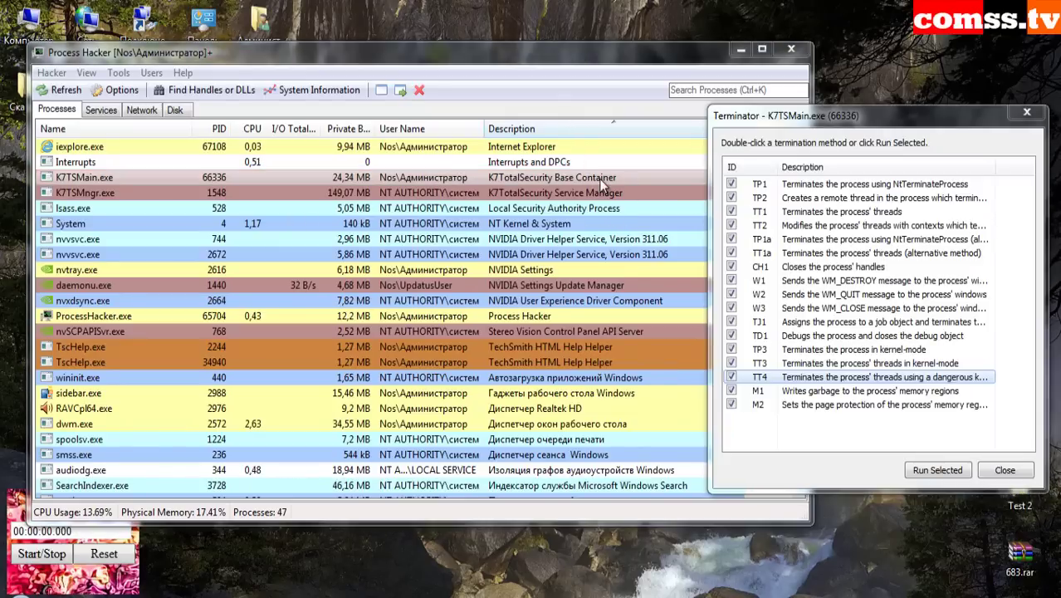
- Run all Terminator methods against K7TSMain.exe and K7TSMngr.exe, agreeing to the TT4 test for K7TSMngr.exe
click(926, 468)
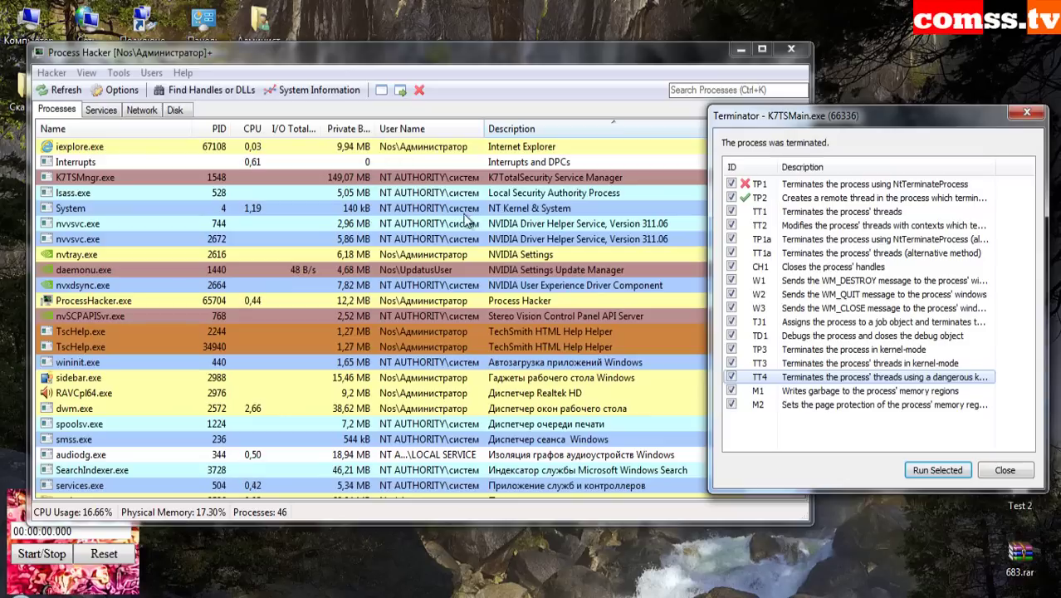
click(1005, 470)
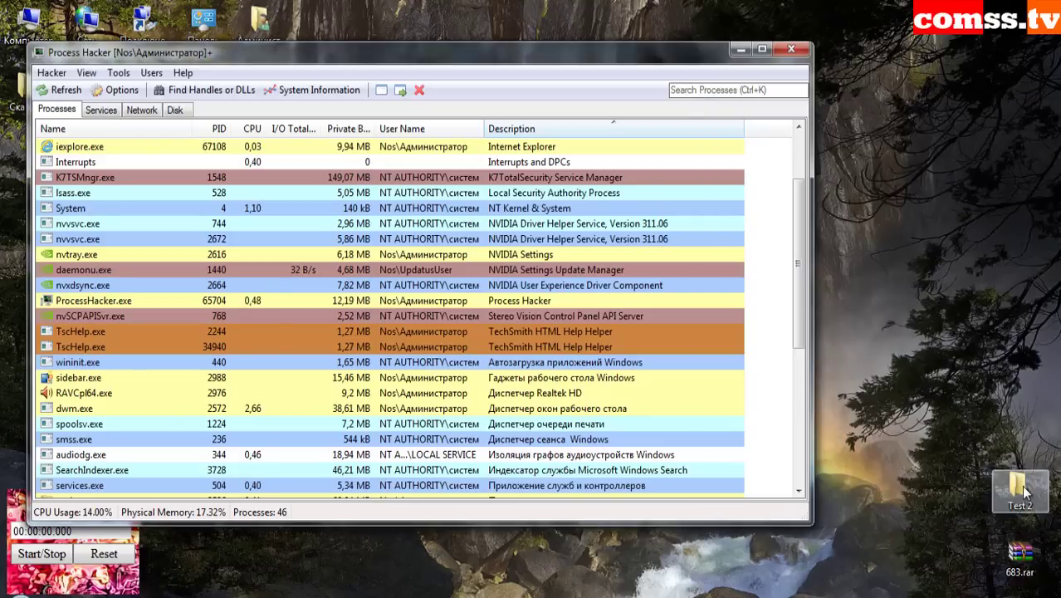
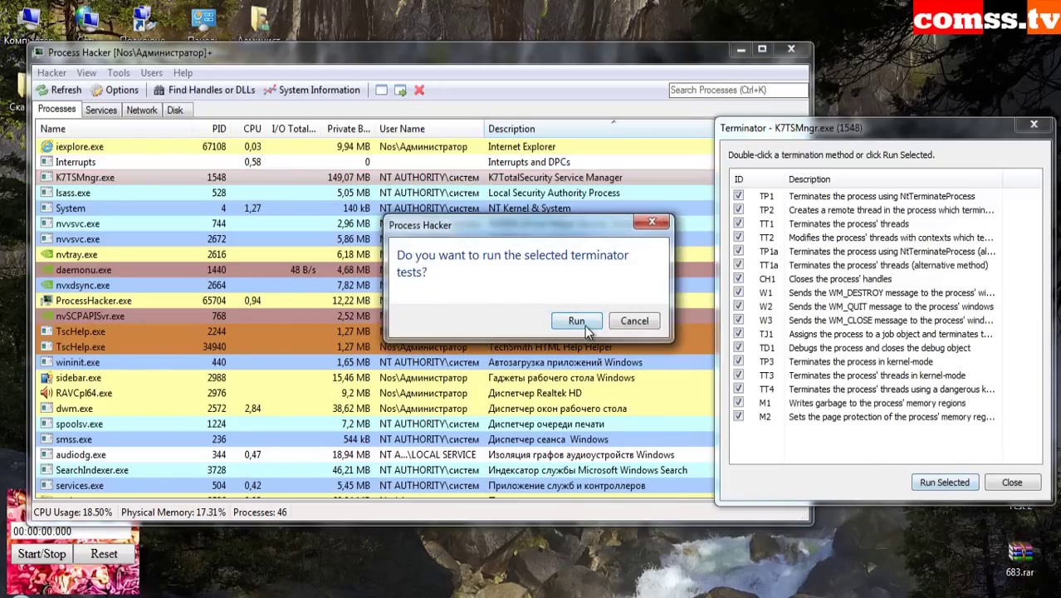
click(643, 317)
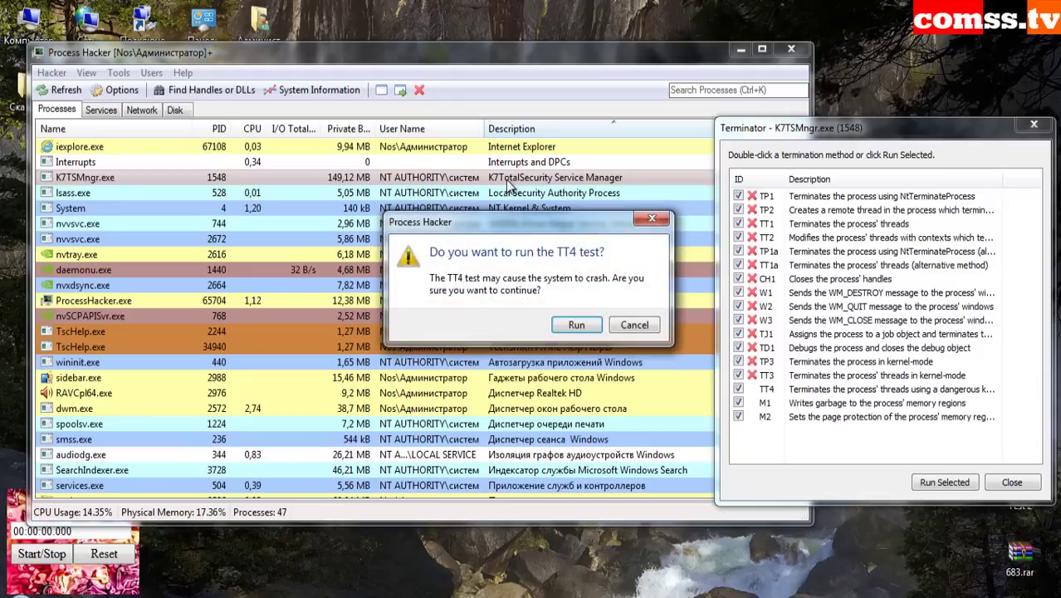
click(577, 324)
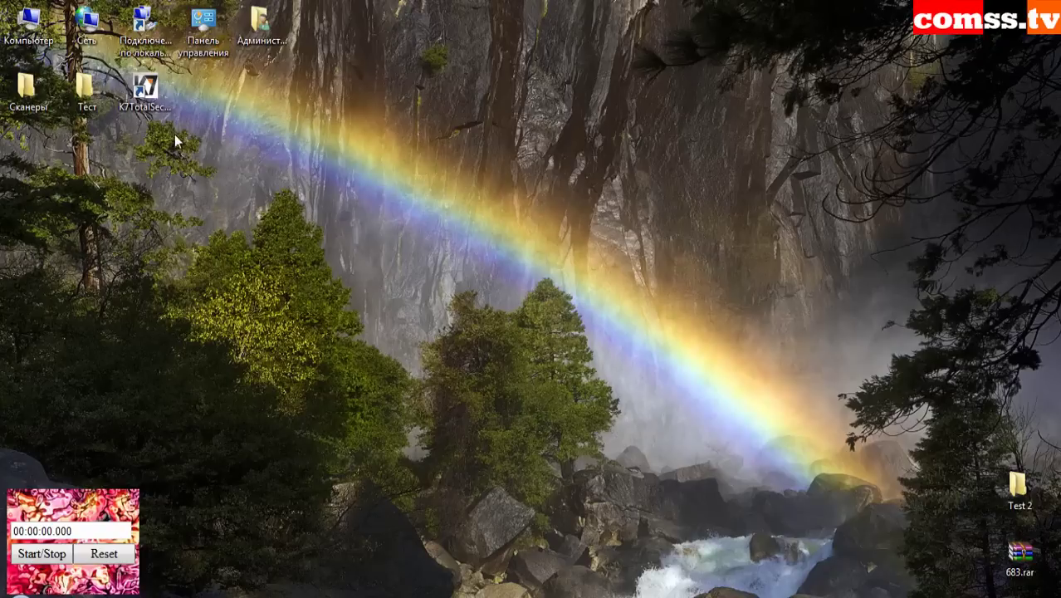
- Relaunch K7 TotalSecurity from the desktop and check its processes in COMODO KillSwitch
double_click(148, 88)
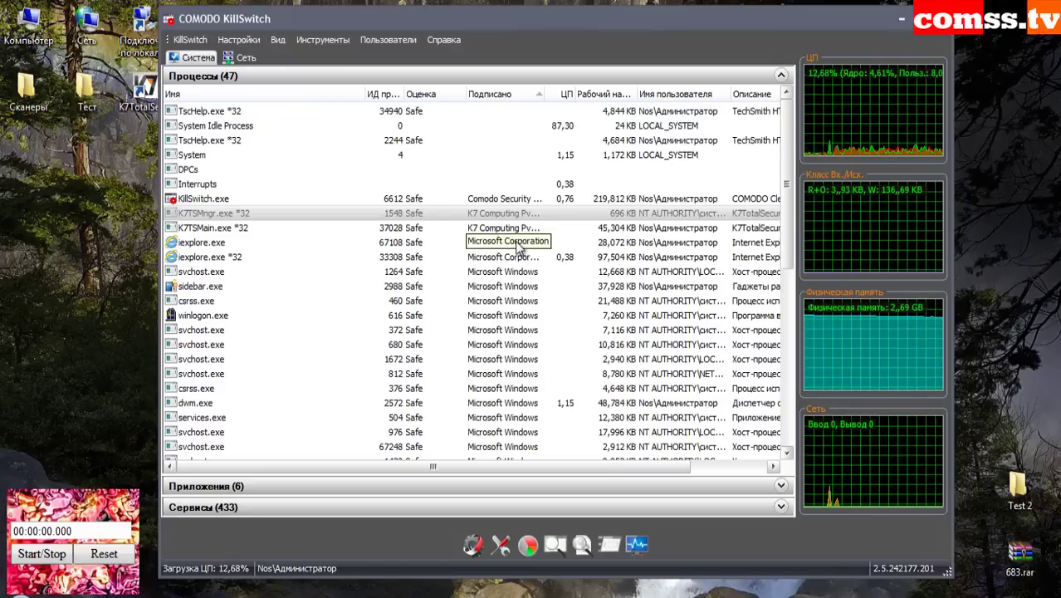
drag(593, 465, 669, 466)
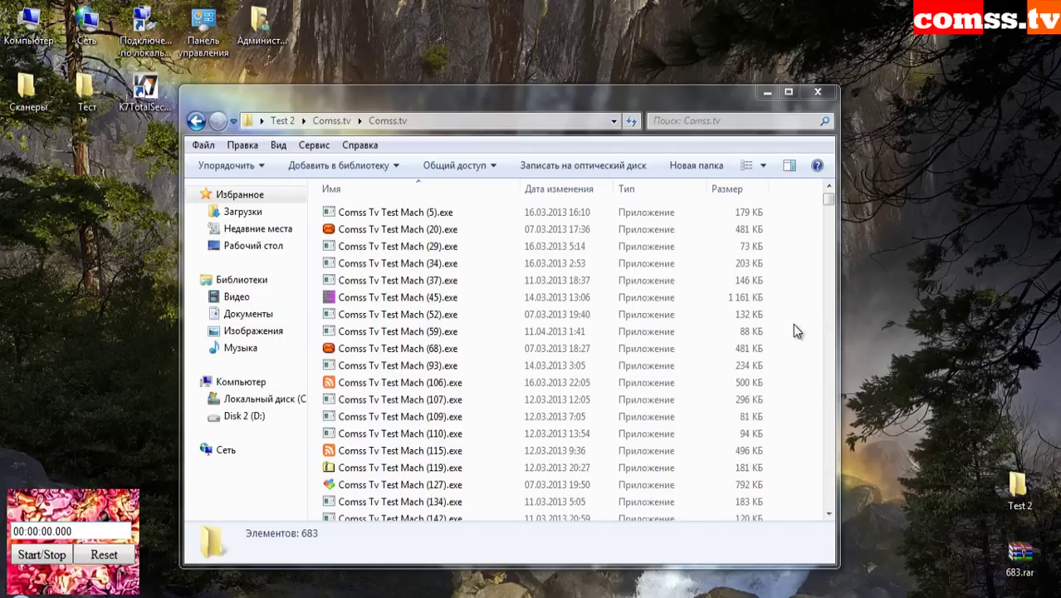
- Run the samples Comss Tv Test Mach (5).exe, (20).exe and (34).exe, permanently blocking Internet access for each
double_click(464, 212)
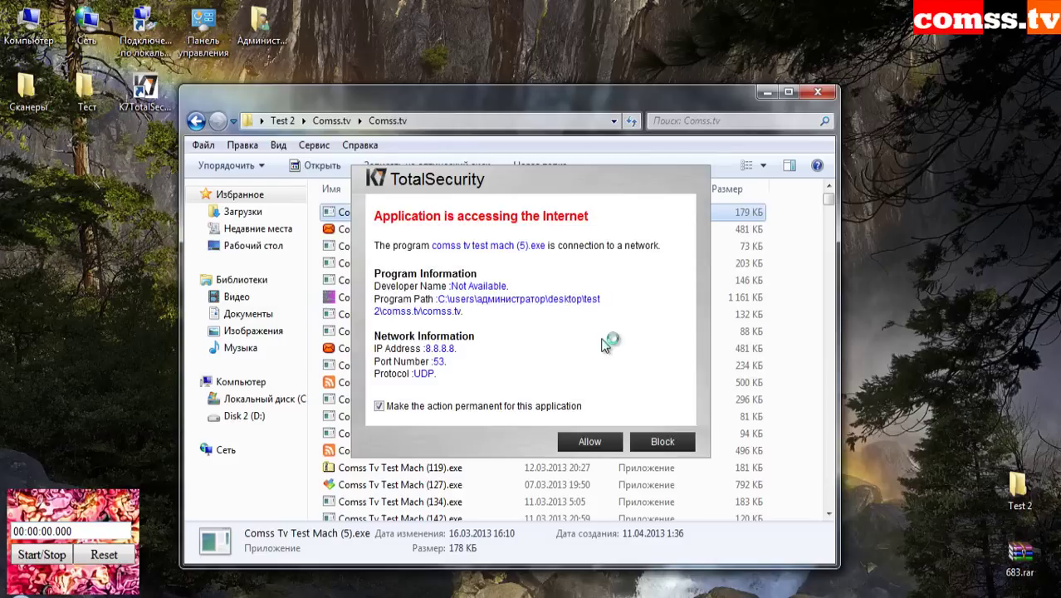
click(663, 447)
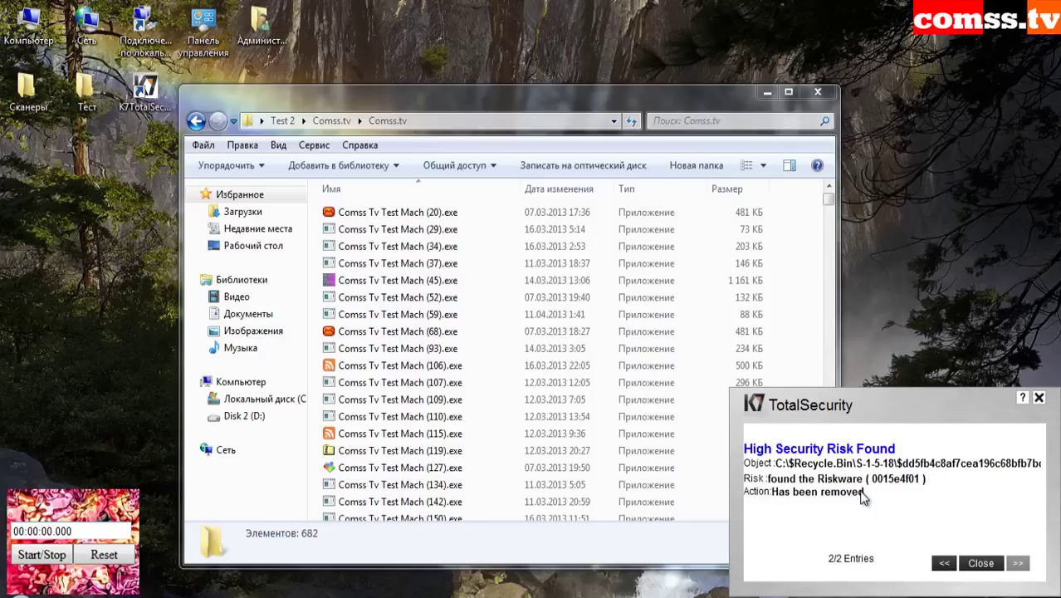
key(Return)
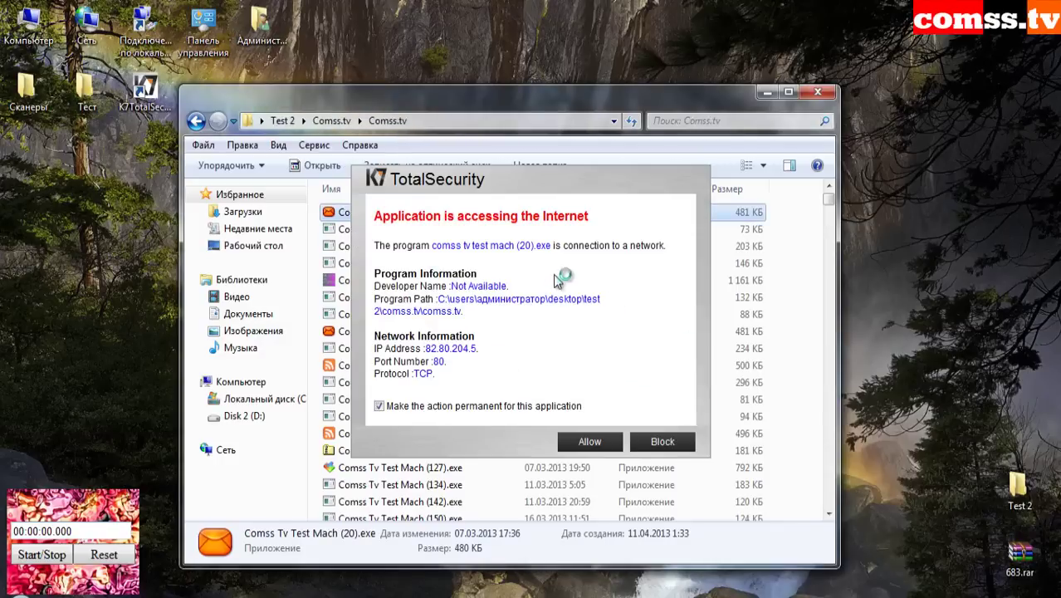
click(662, 441)
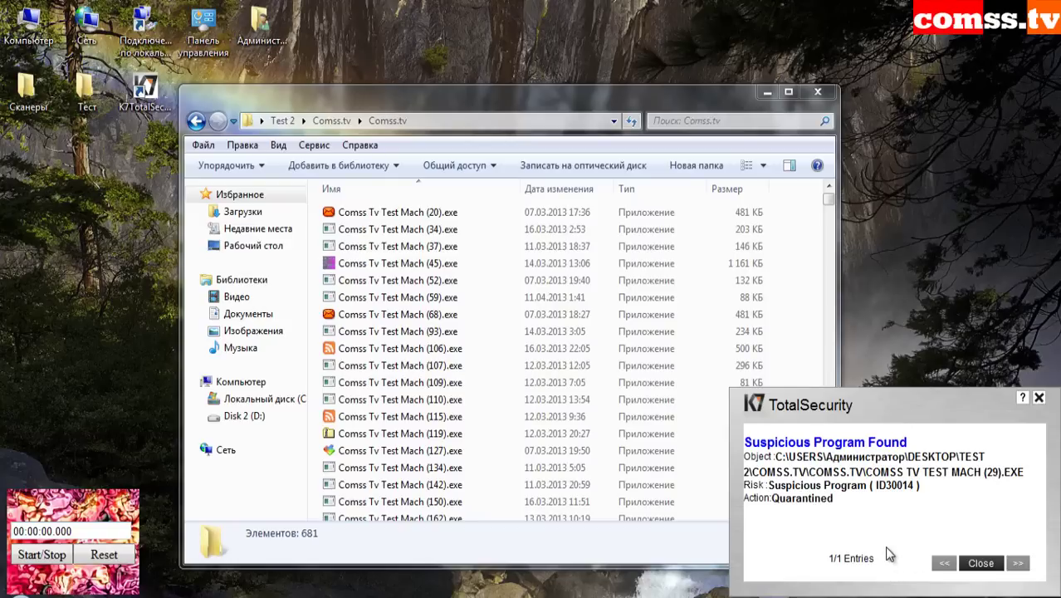
click(441, 231)
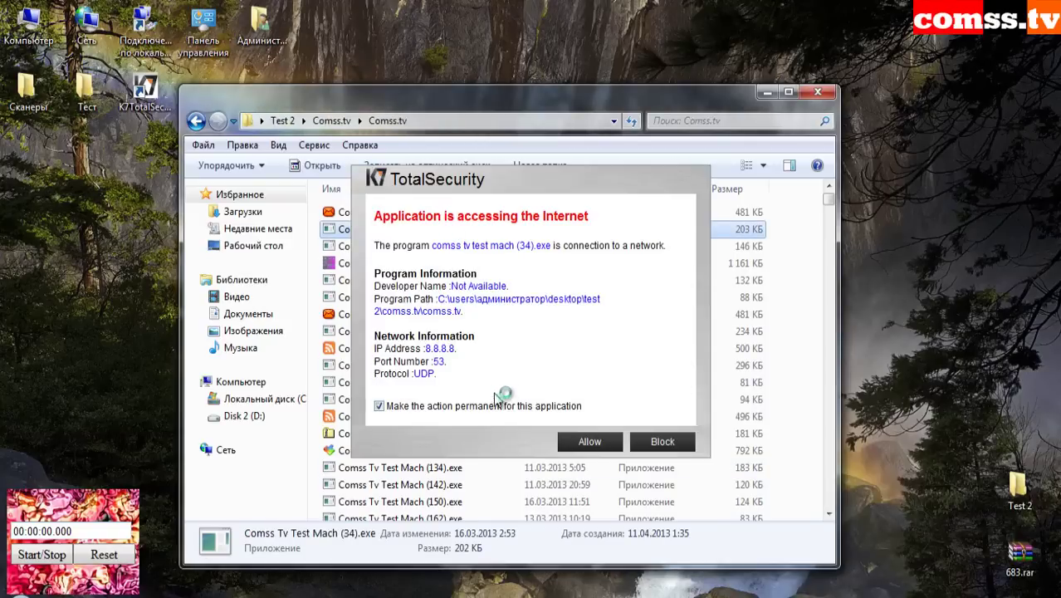
click(672, 445)
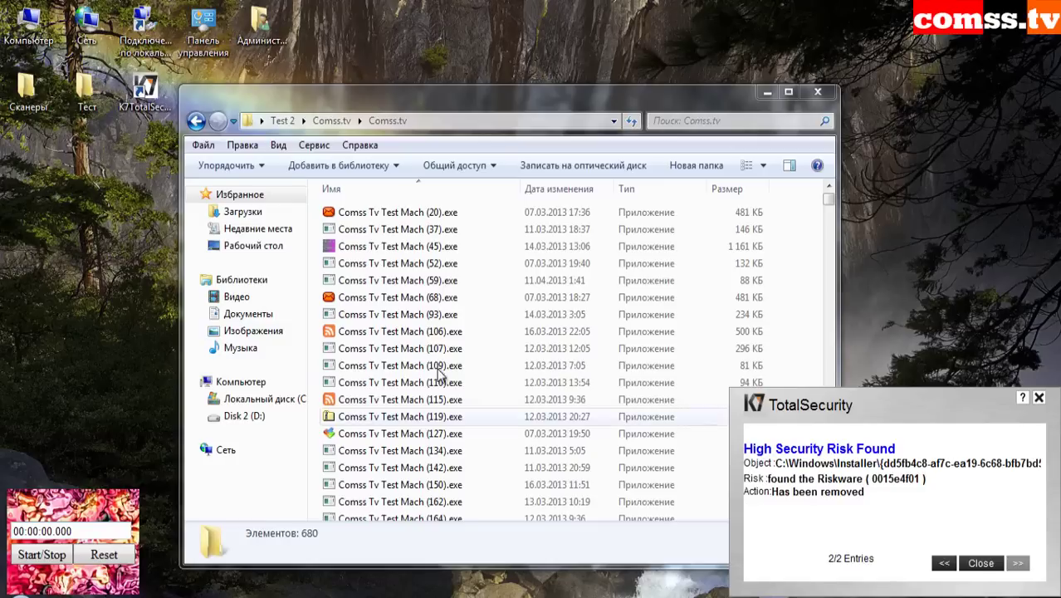
- Run Comss Tv Test Mach (37).exe and permanently allow Internet access for wmprwise.exe
double_click(438, 230)
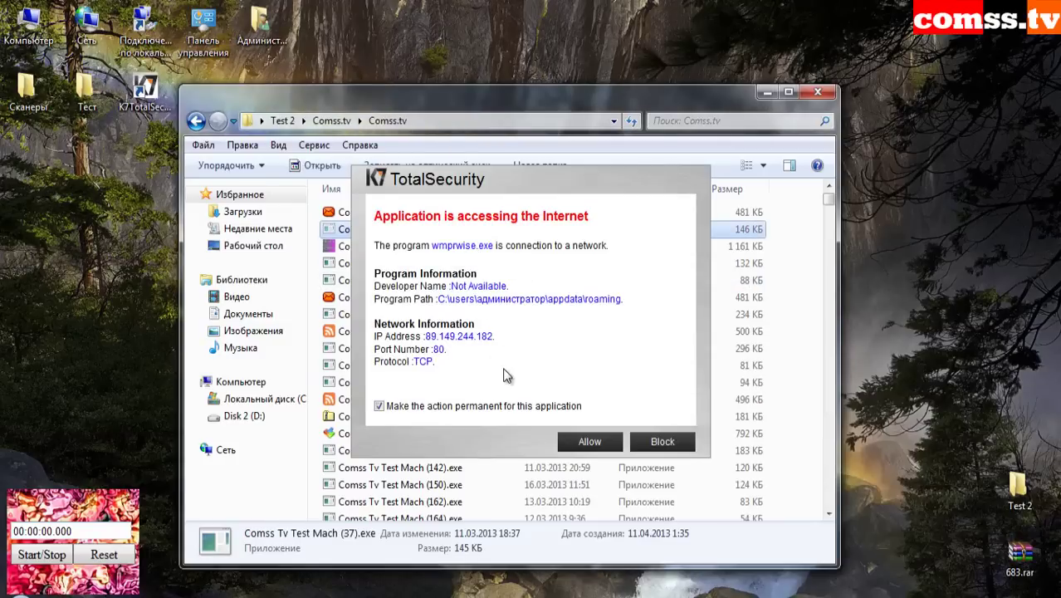
click(612, 402)
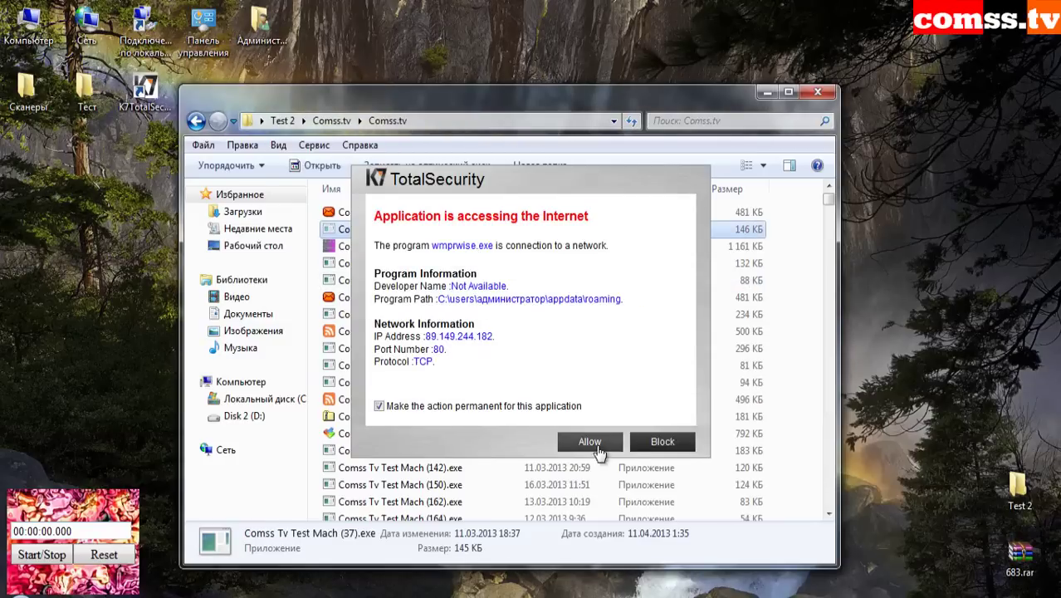
click(597, 448)
- Run the samples Comss Tv Test Mach (45).exe, (52).exe and (59).exe
double_click(455, 247)
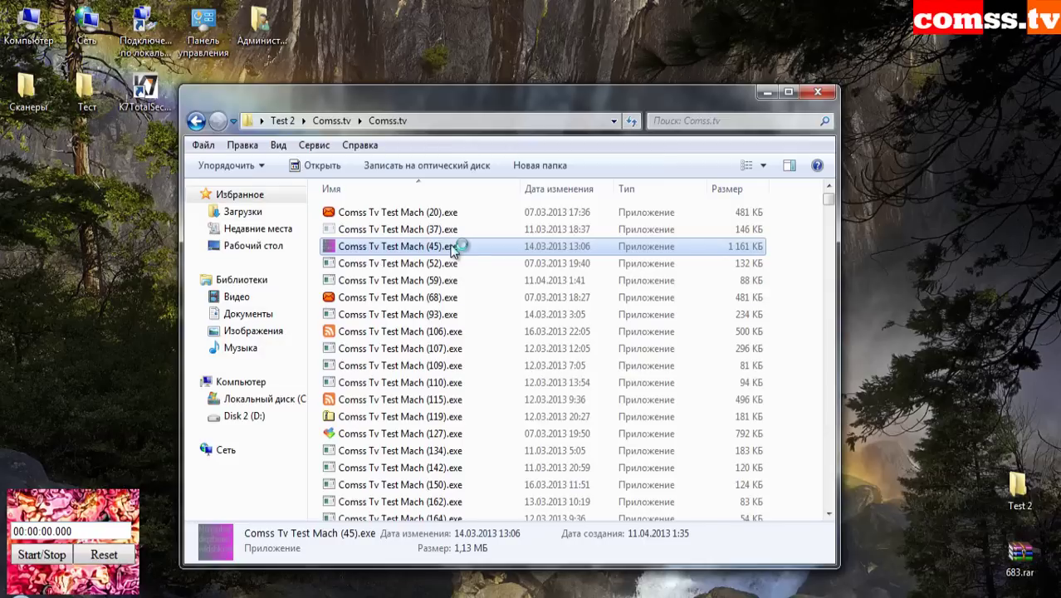
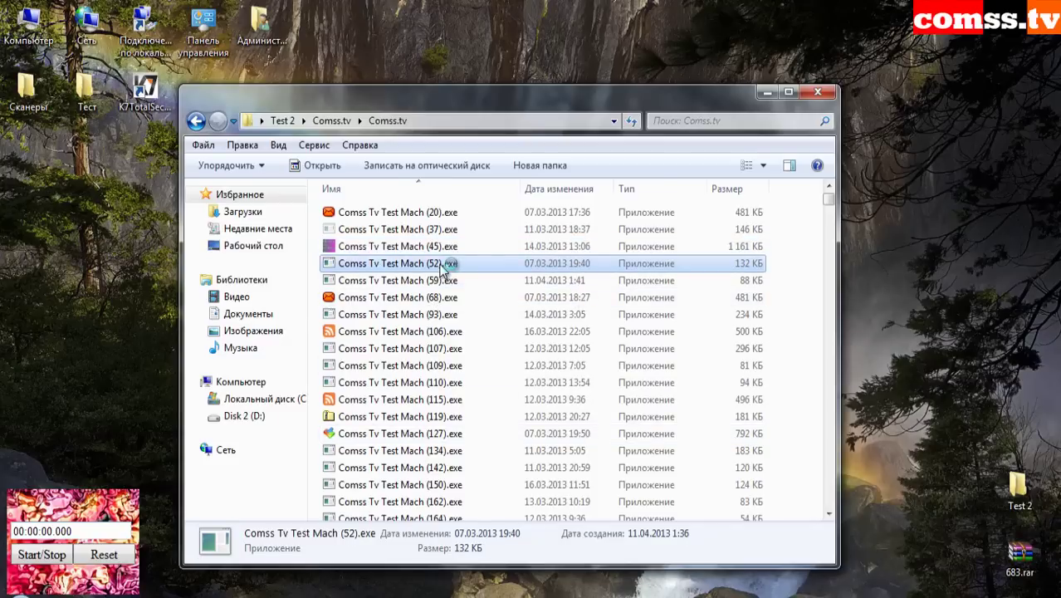
double_click(441, 282)
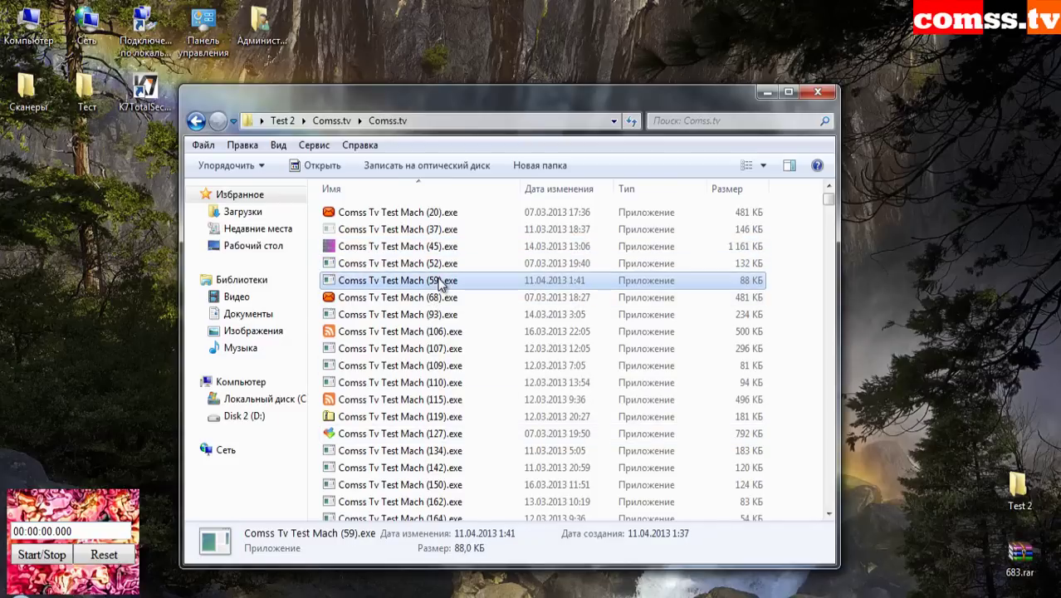
click(706, 308)
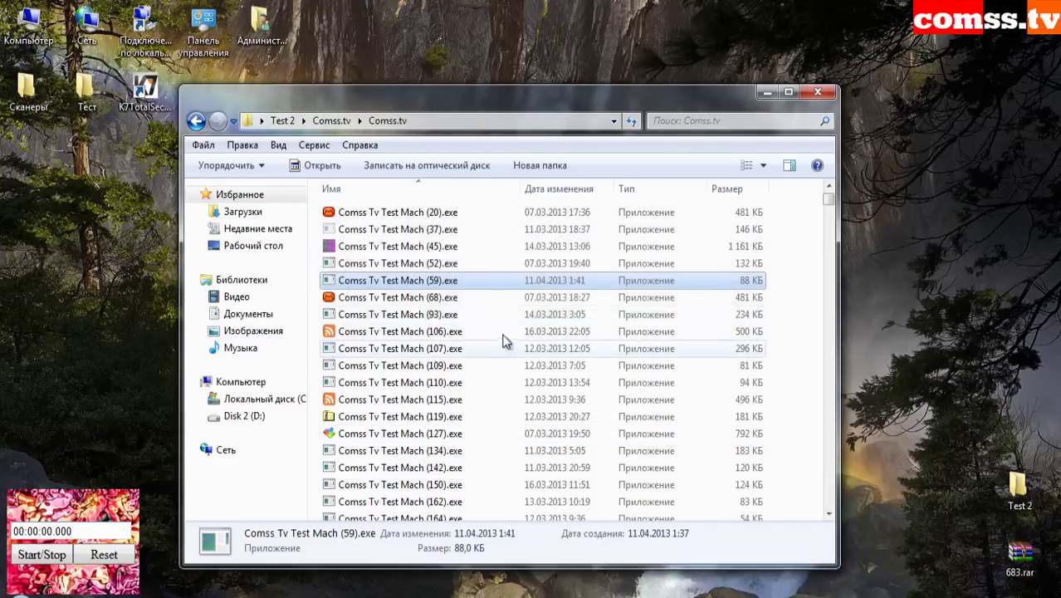
- Run Comss Tv Test Mach (68).exe, block its Internet access and always block its new autostart entry
double_click(398, 298)
click(669, 442)
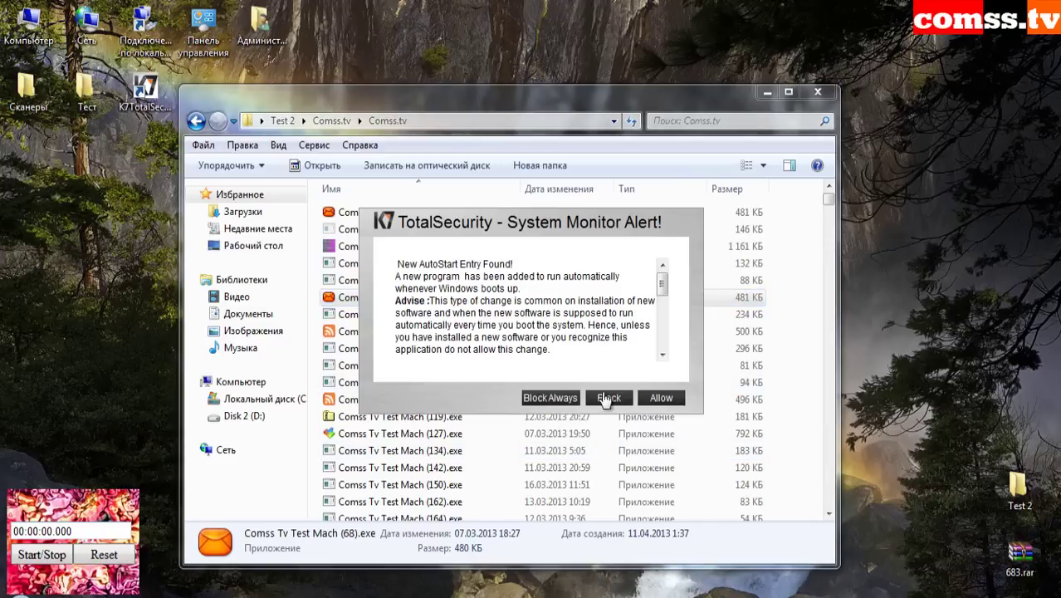
click(556, 399)
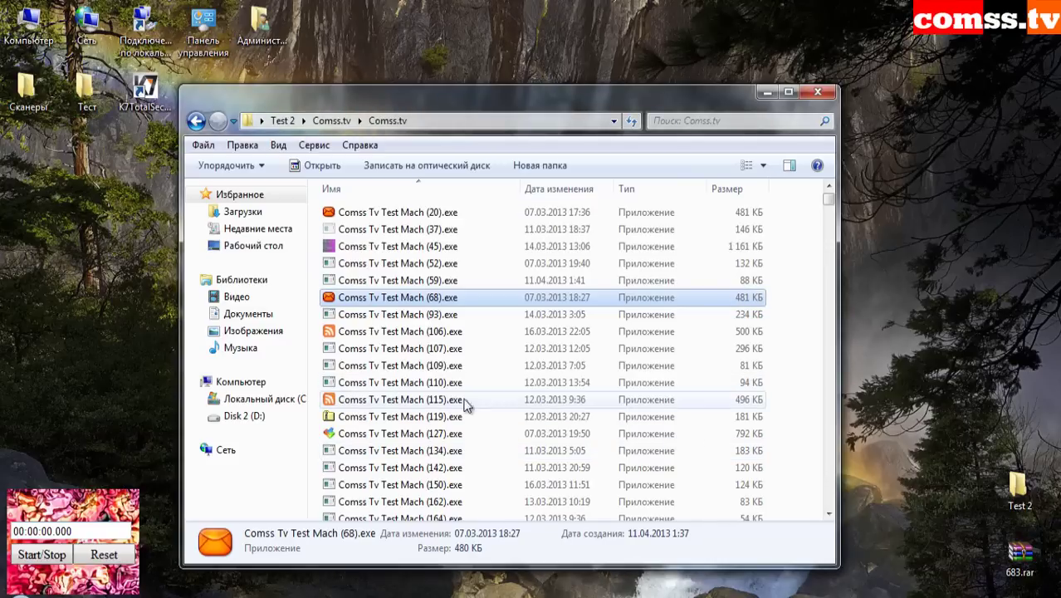
- Run the samples Comss Tv Test Mach (106).exe and (107).exe
key(Down)
key(Down)
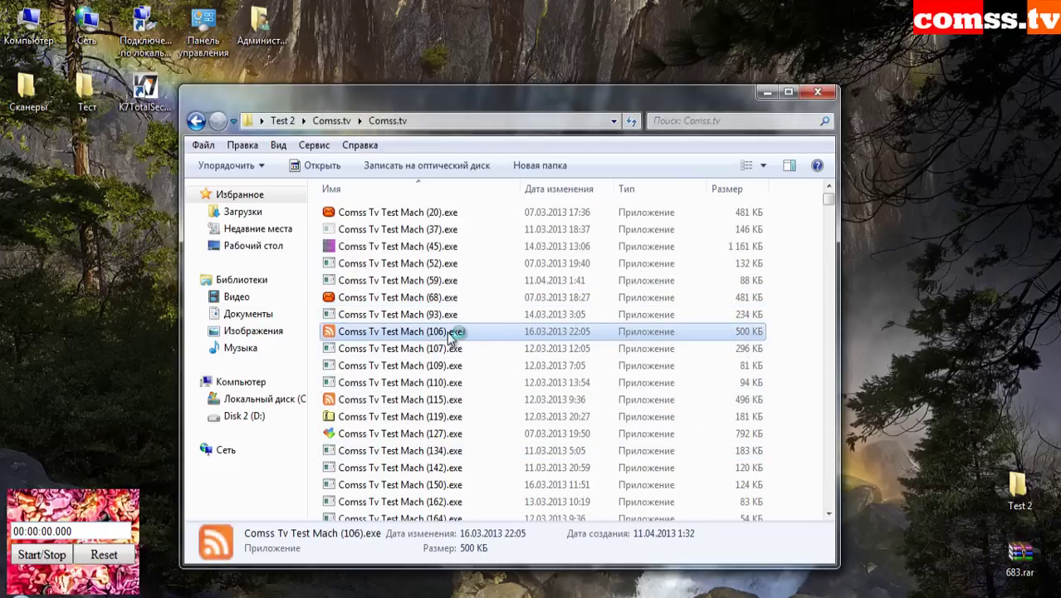
click(663, 441)
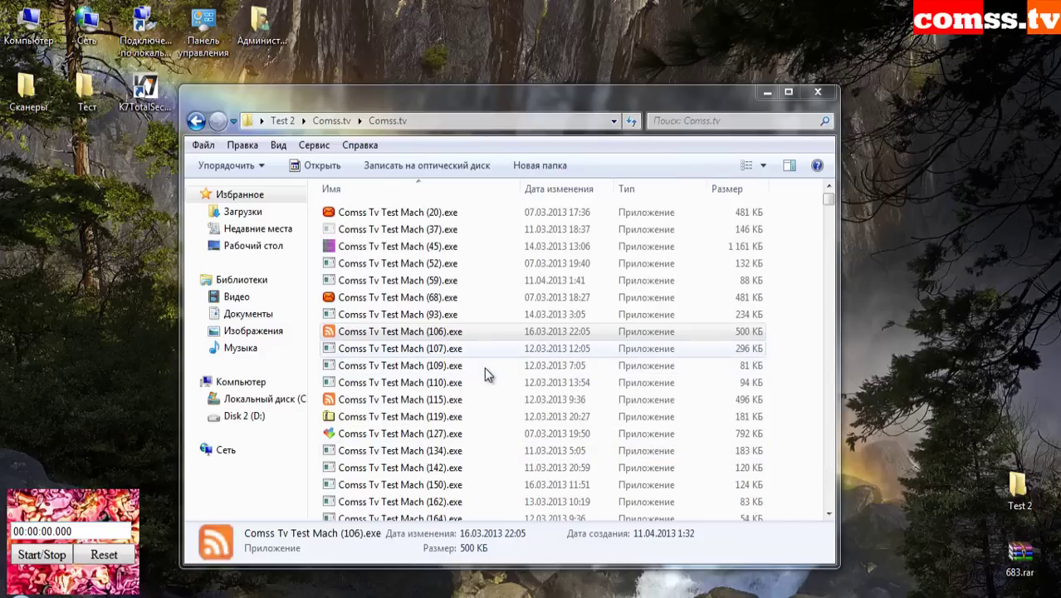
key(Down)
key(Return)
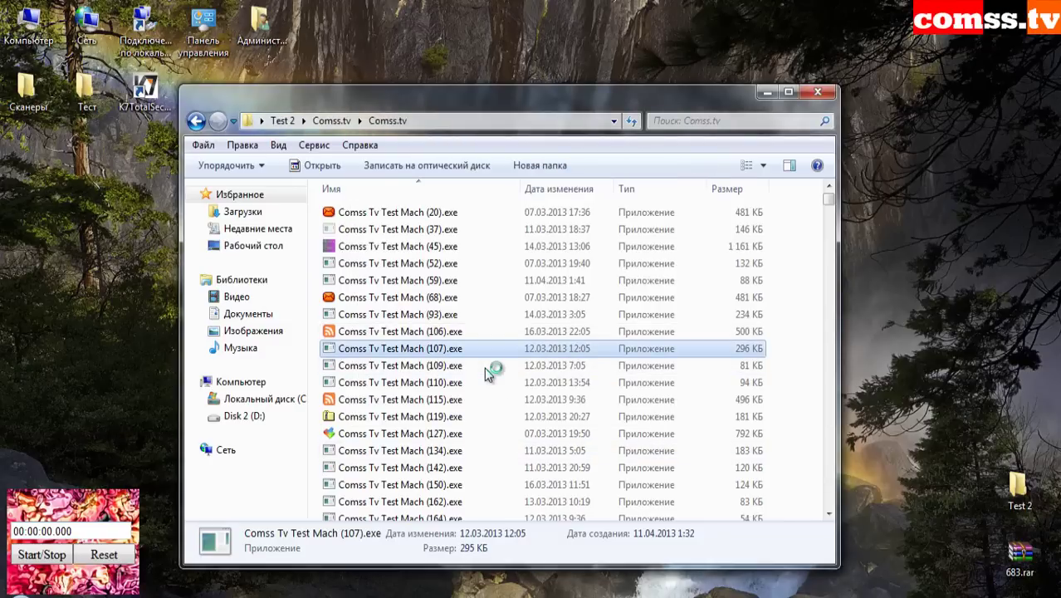
key(Down)
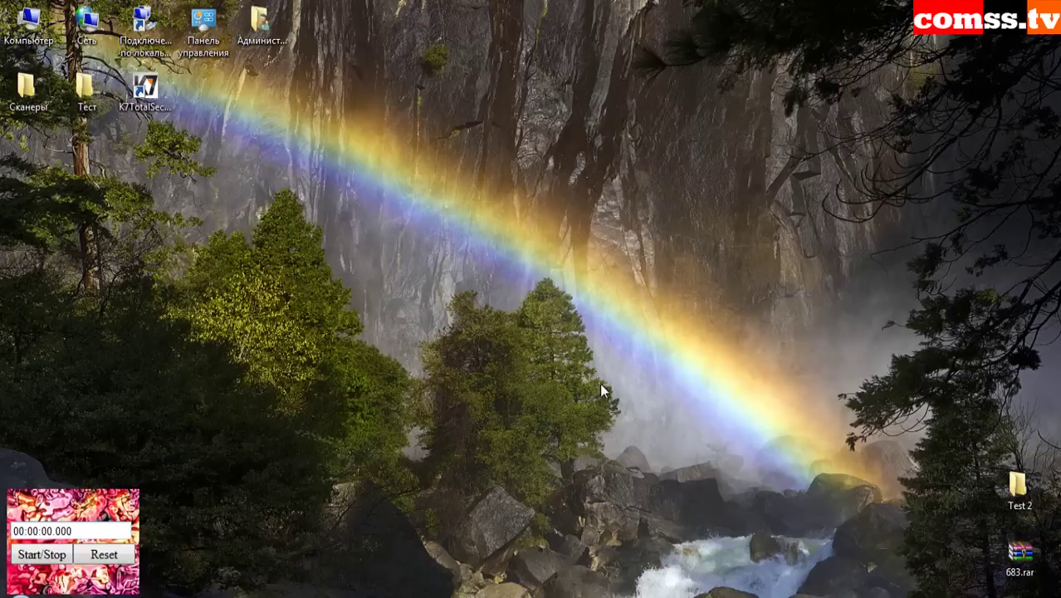
- Reopen the inner Comss.tv folder inside Test 2, move its window slightly up and select Comss Tv Test Mach (107).exe
double_click(1016, 488)
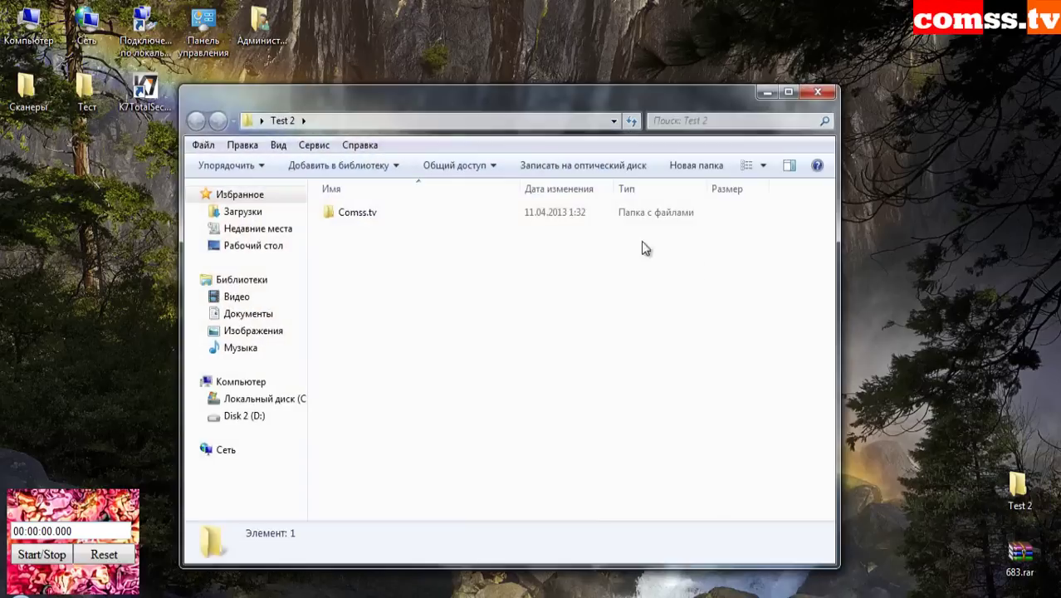
double_click(412, 222)
double_click(414, 219)
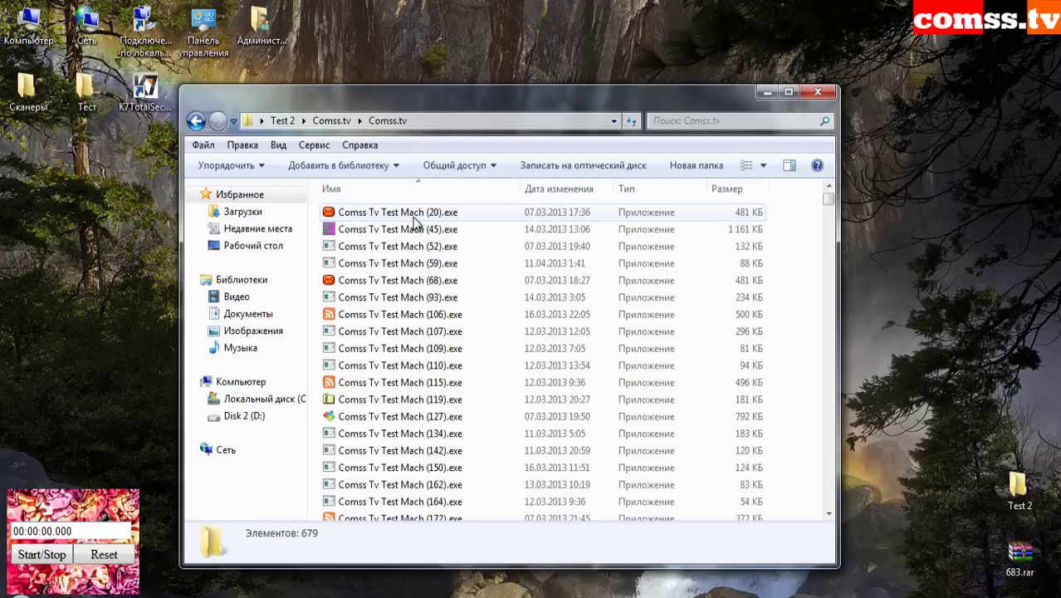
drag(590, 95, 594, 78)
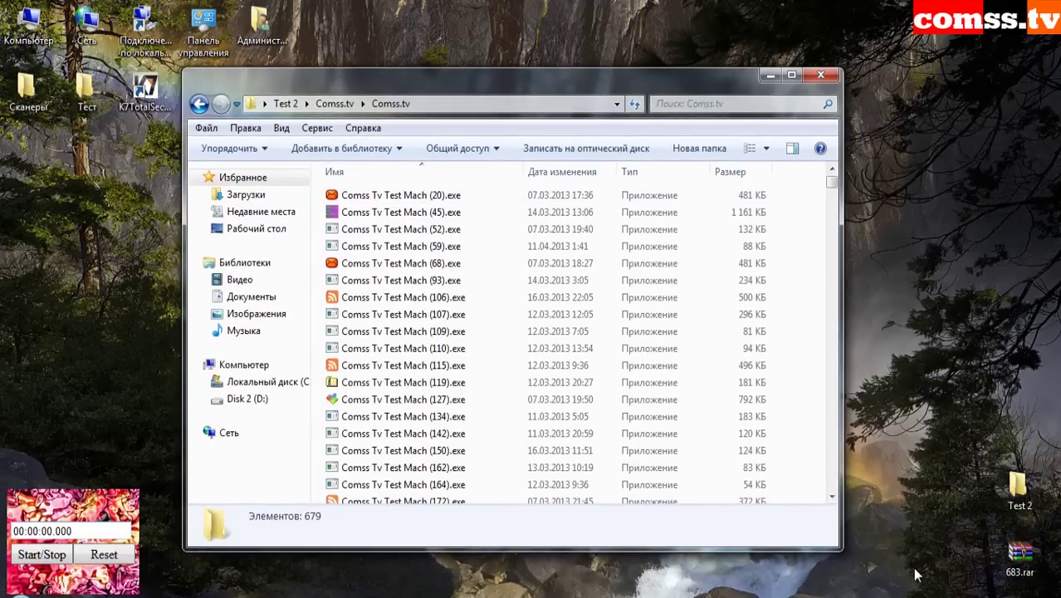
click(929, 594)
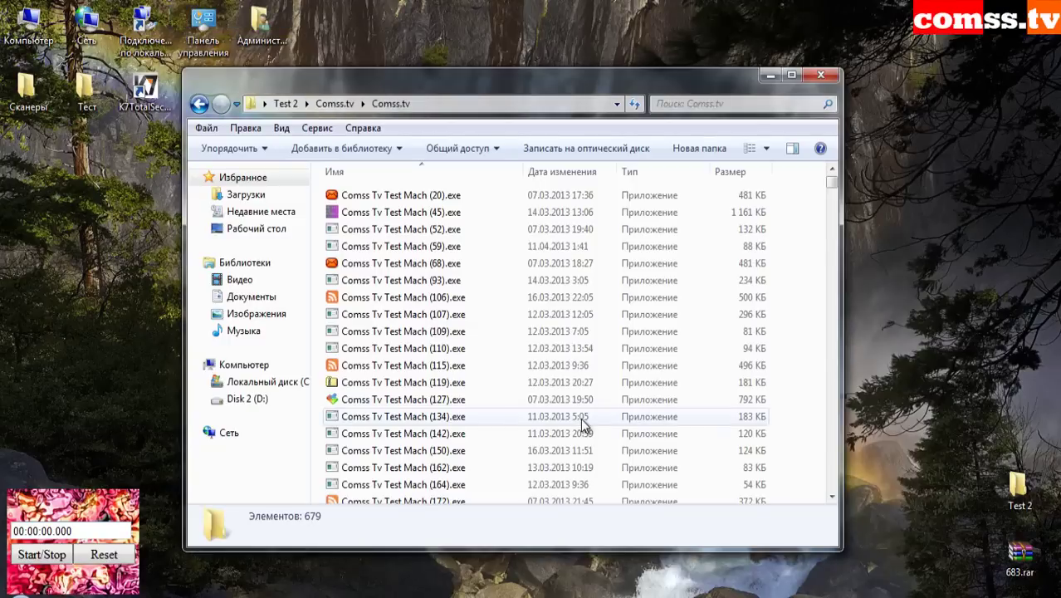
click(455, 317)
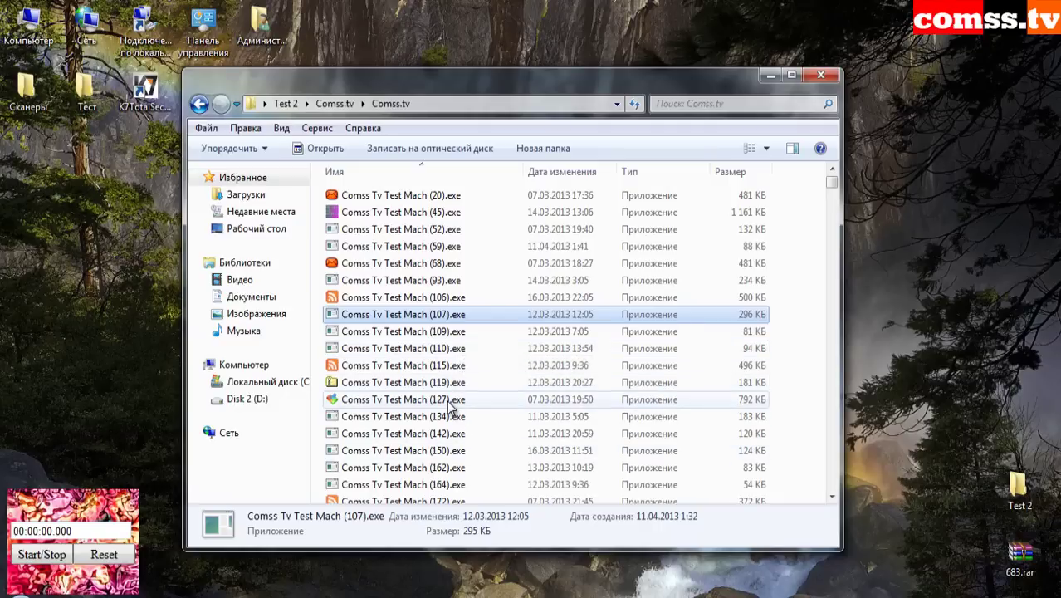
- Run the samples Comss Tv Test Mach (127).exe and (162).exe, and block the CfosSpeed service registry entry
click(451, 402)
click(443, 468)
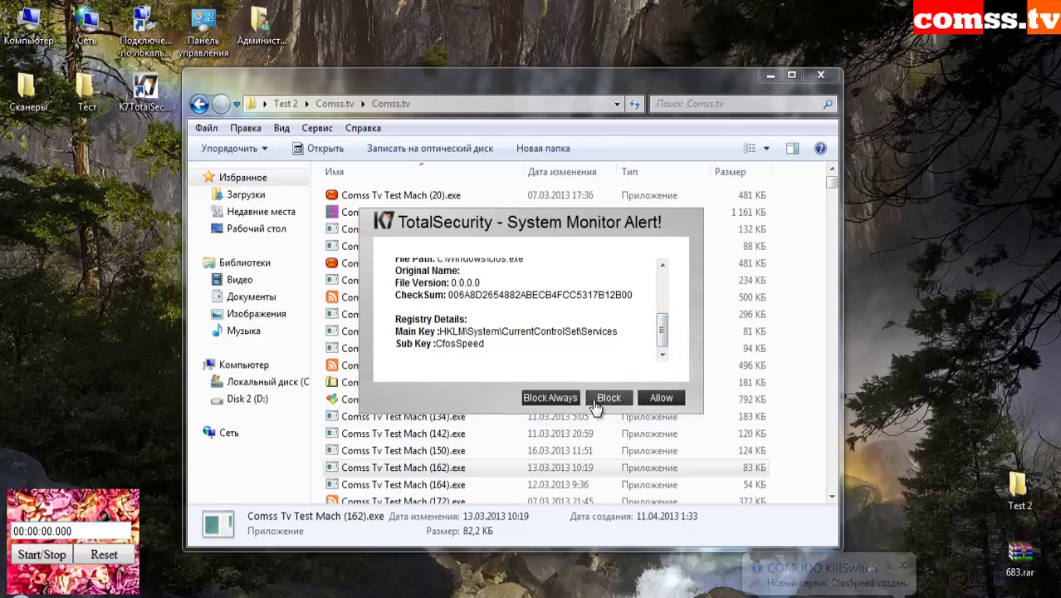
click(605, 397)
- Run the samples Comss Tv Test Mach (201).exe, (214).exe and (255).exe, and dismiss the AutoIt error
scroll(444, 207, down, 6)
double_click(444, 208)
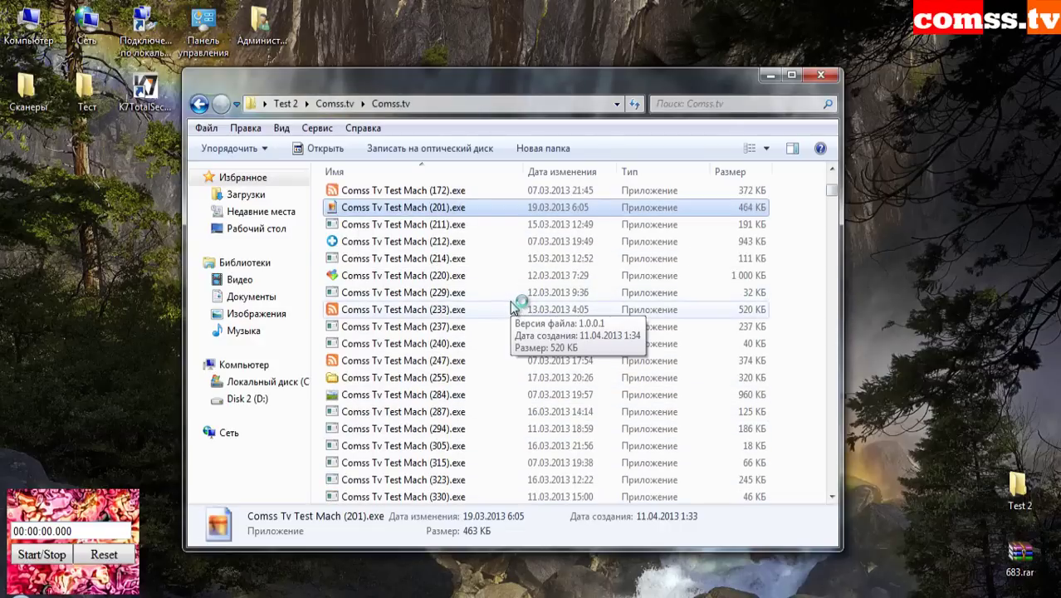
double_click(452, 258)
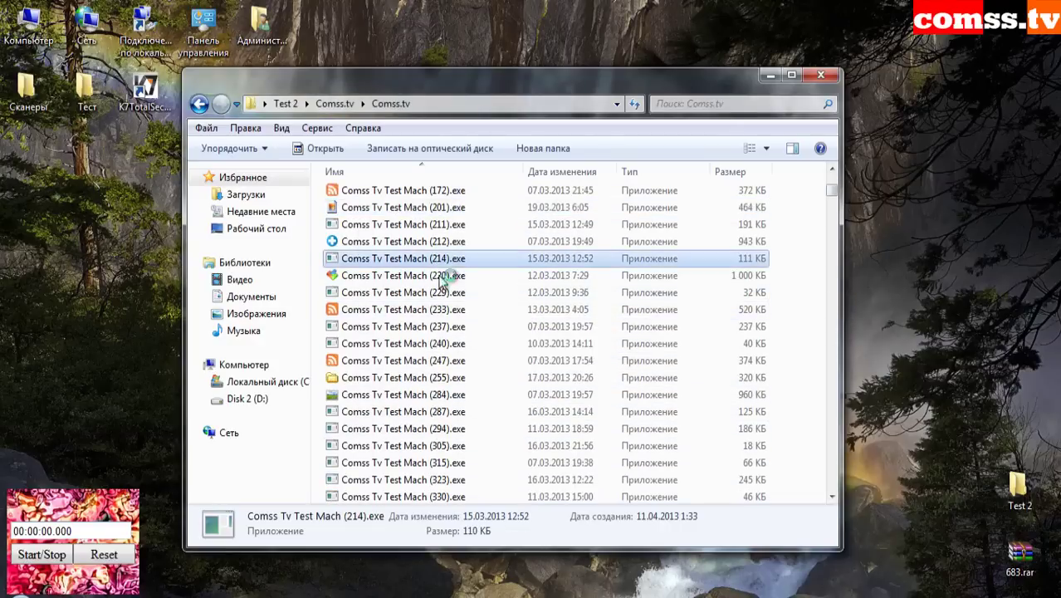
double_click(449, 376)
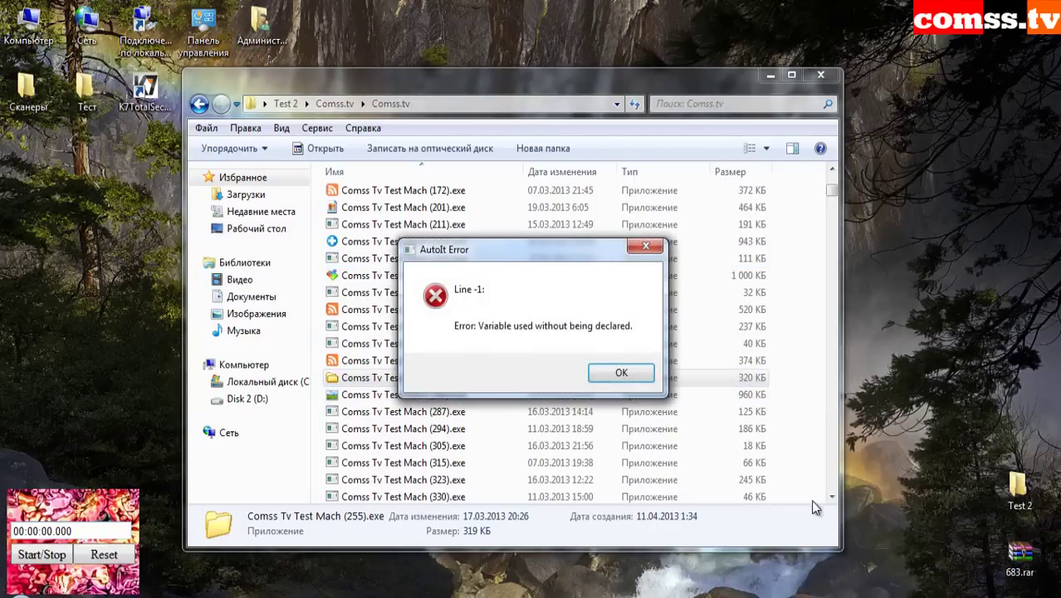
click(633, 376)
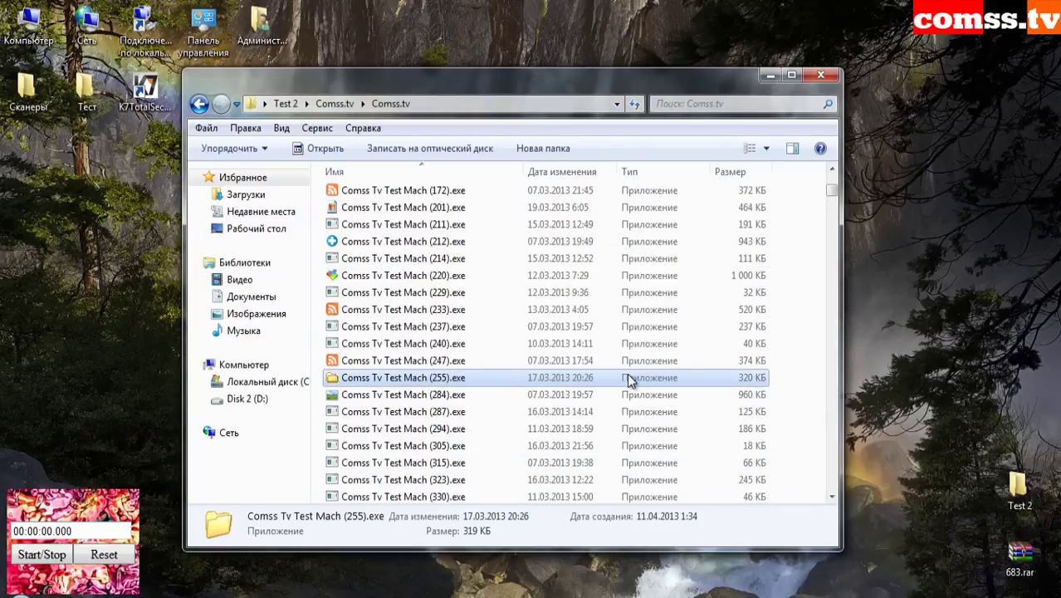
- Run the samples Comss Tv Test Mach (305).exe, (346).exe and (370).exe
double_click(452, 446)
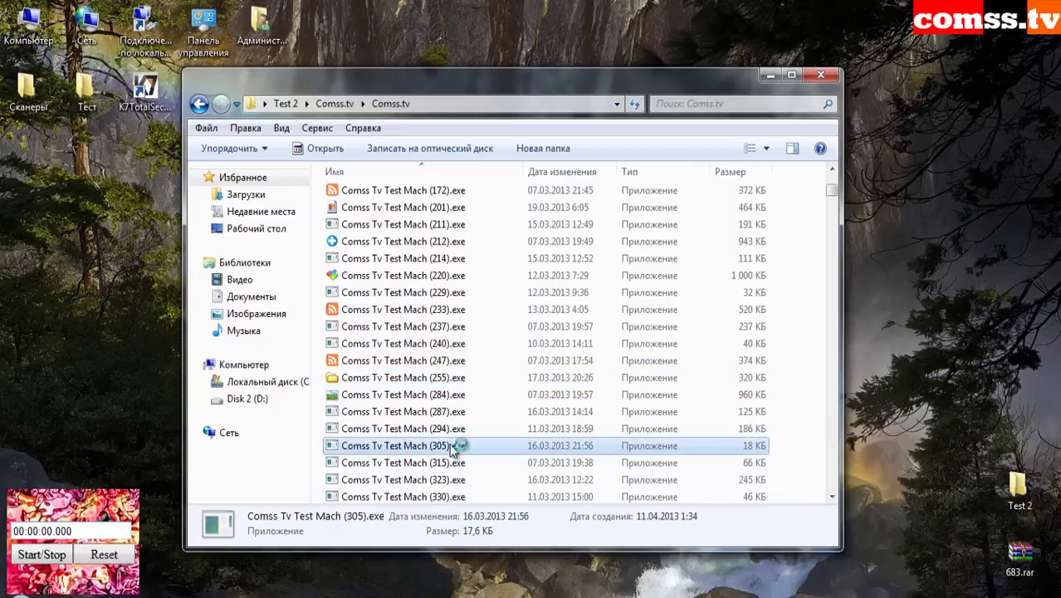
scroll(515, 398, down, 6)
click(415, 241)
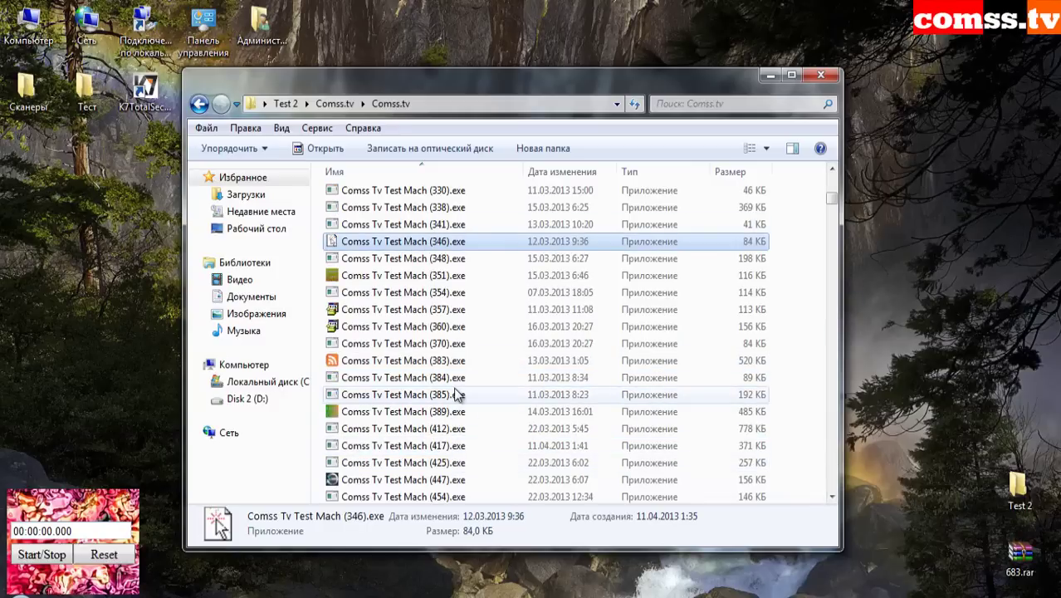
click(448, 344)
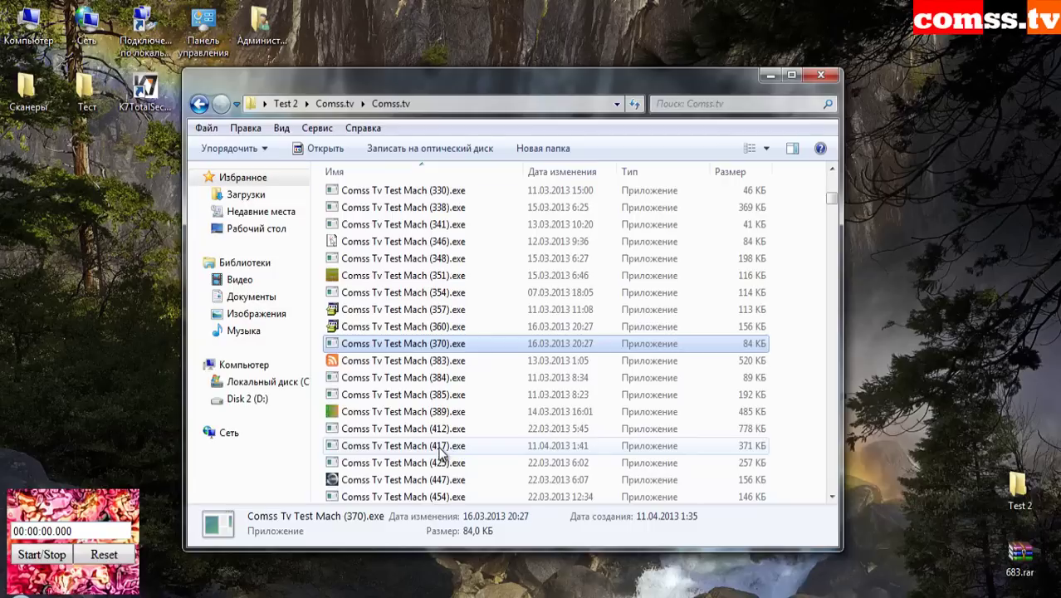
- Try to run Comss Tv Test Mach (417).exe, dismiss its error, and run the samples (508).exe and (546).exe
double_click(440, 452)
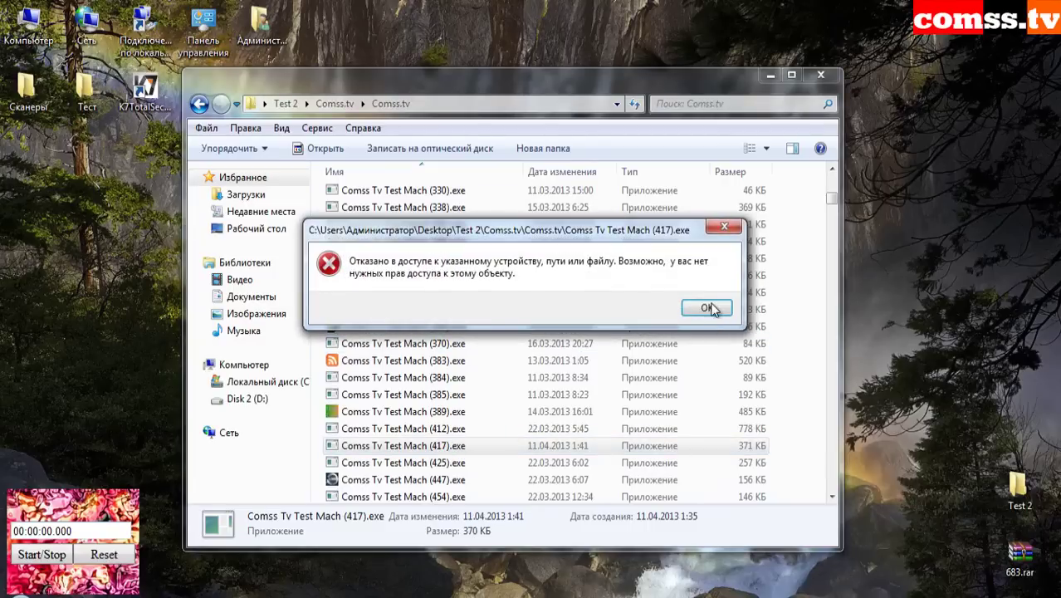
click(710, 307)
click(548, 348)
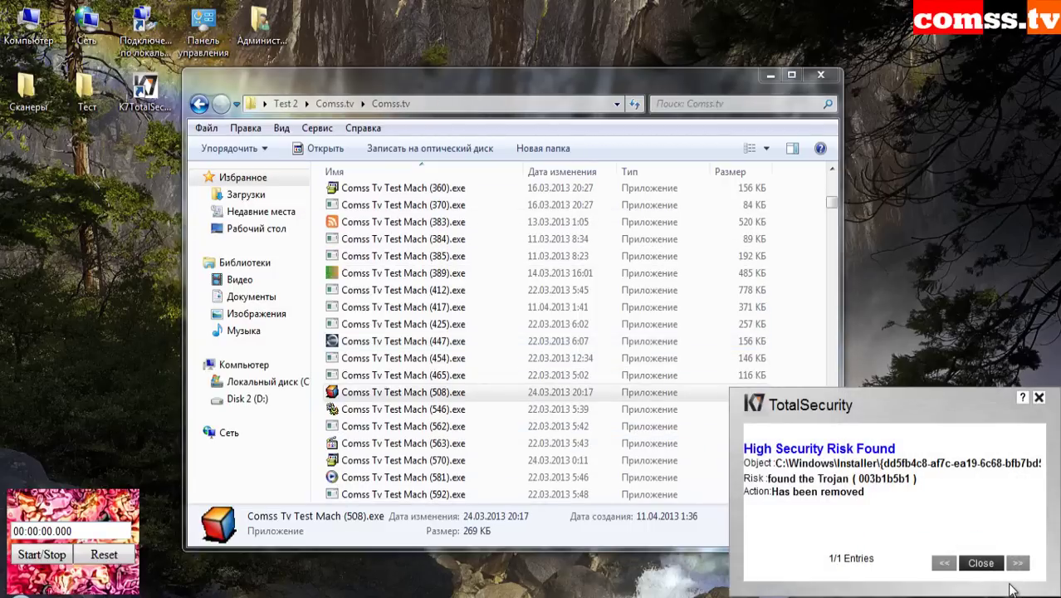
click(567, 402)
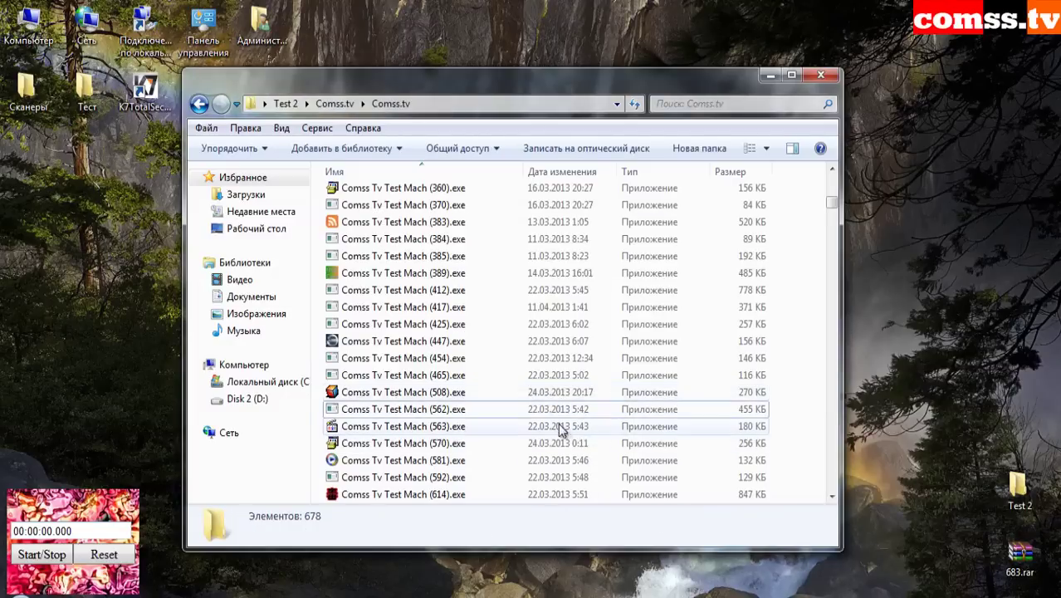
click(613, 400)
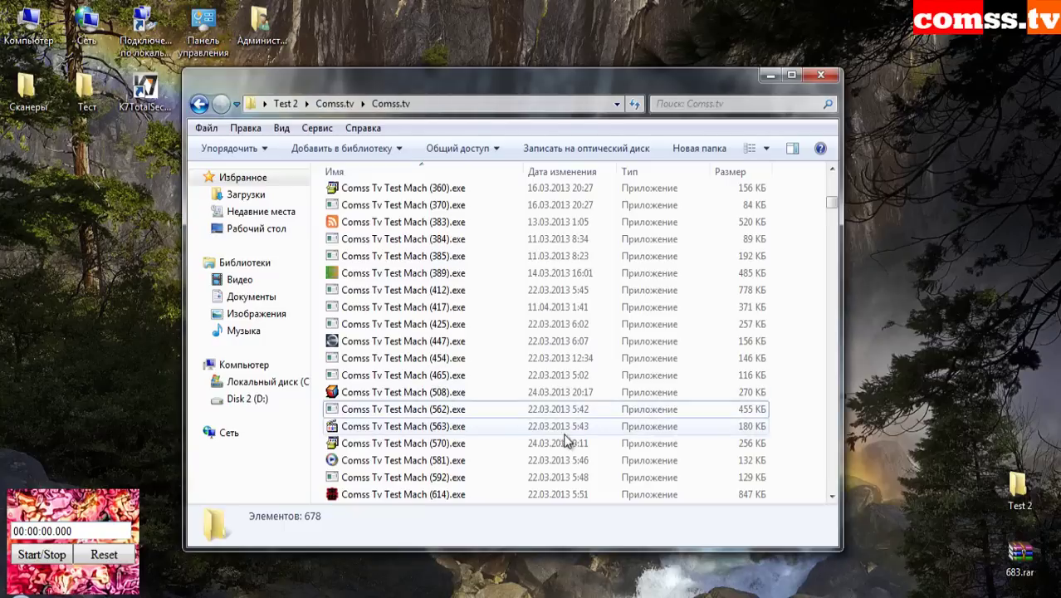
- Run the samples Comss Tv Test Mach (647).exe and (765).exe
scroll(502, 431, down, 3)
click(501, 408)
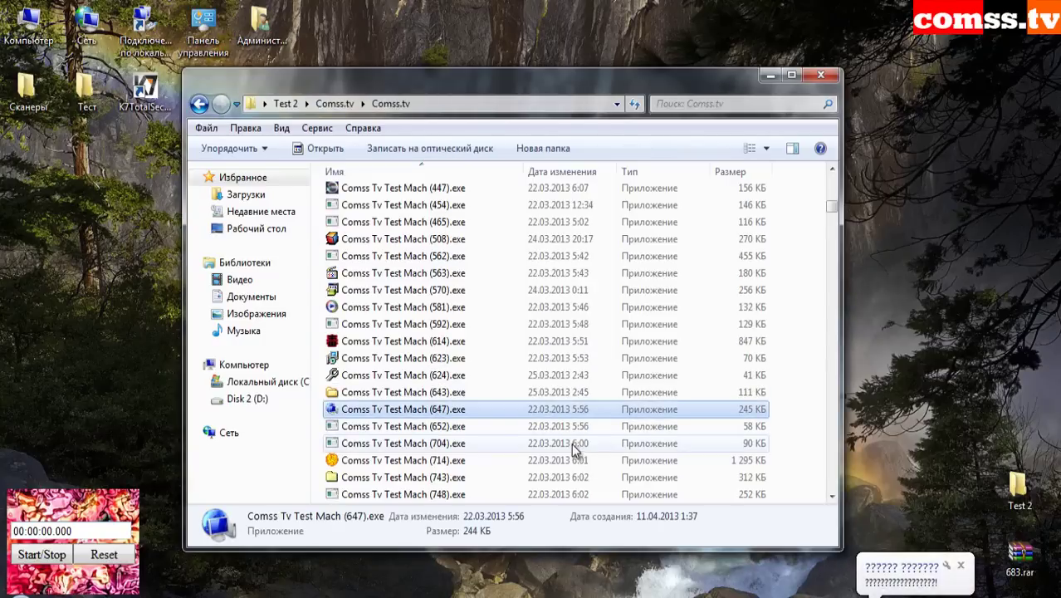
scroll(571, 448, down, 4)
key(Down)
key(Down)
key(Down)
key(Down)
key(Down)
key(Down)
key(Down)
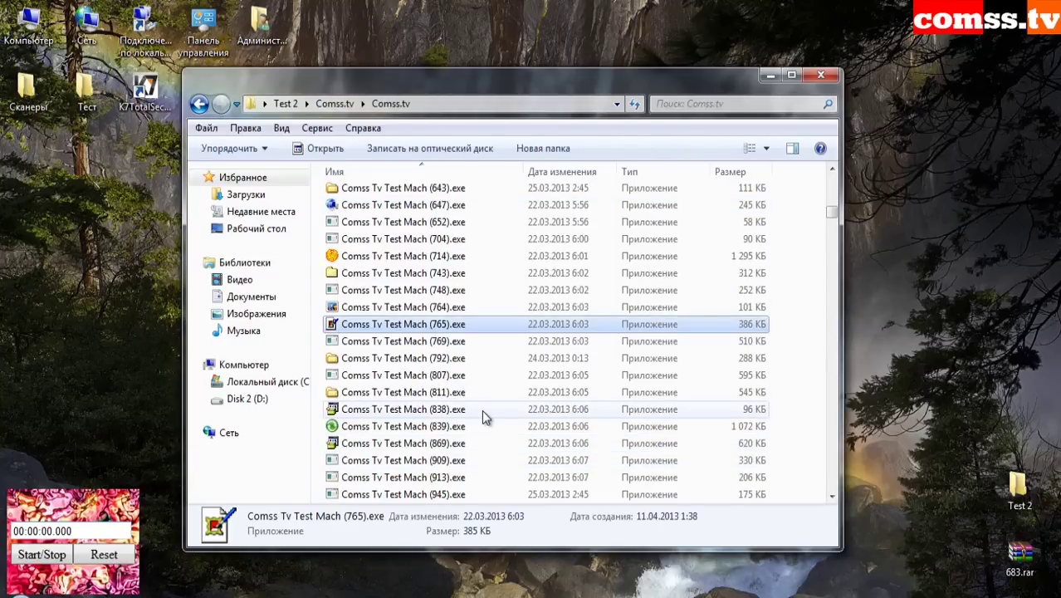
- Switch to COMODO KillSwitch, always block the new autostart entry, block the Internet Explorer search bar URL changes and review the process list
key(alt+Tab)
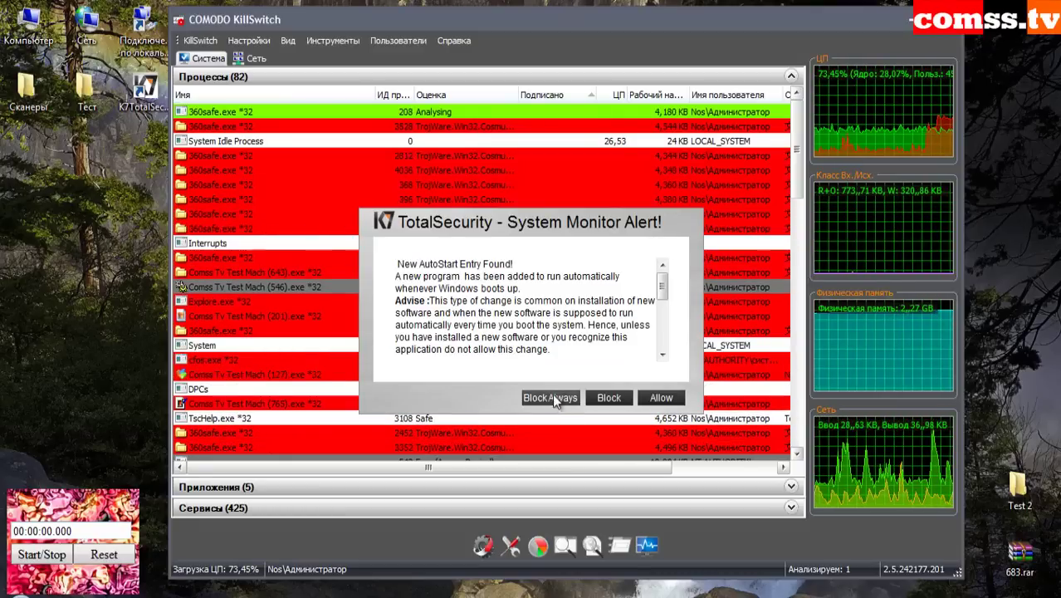
click(552, 398)
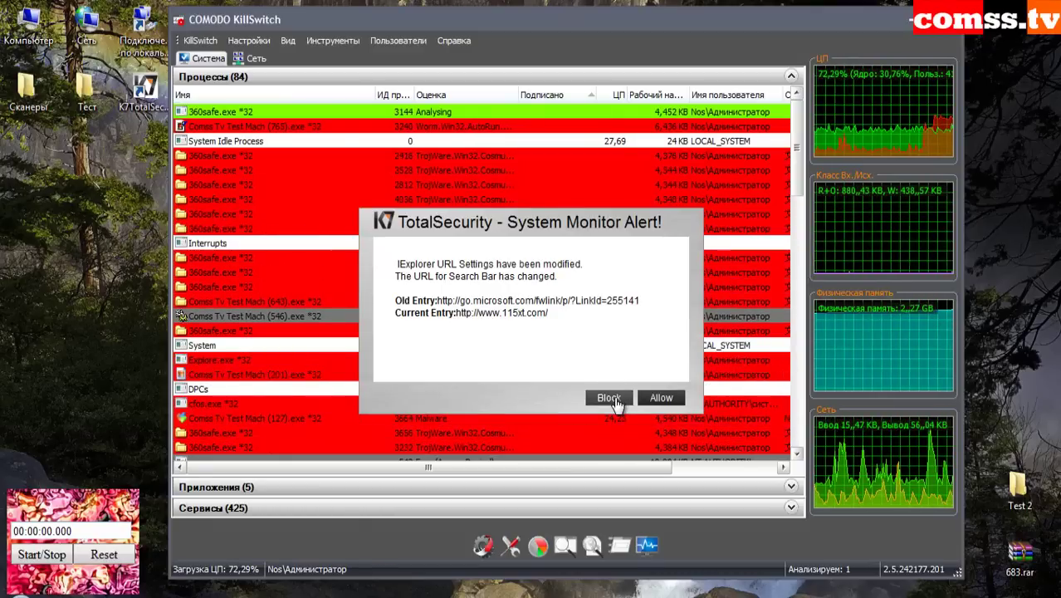
click(609, 398)
click(608, 398)
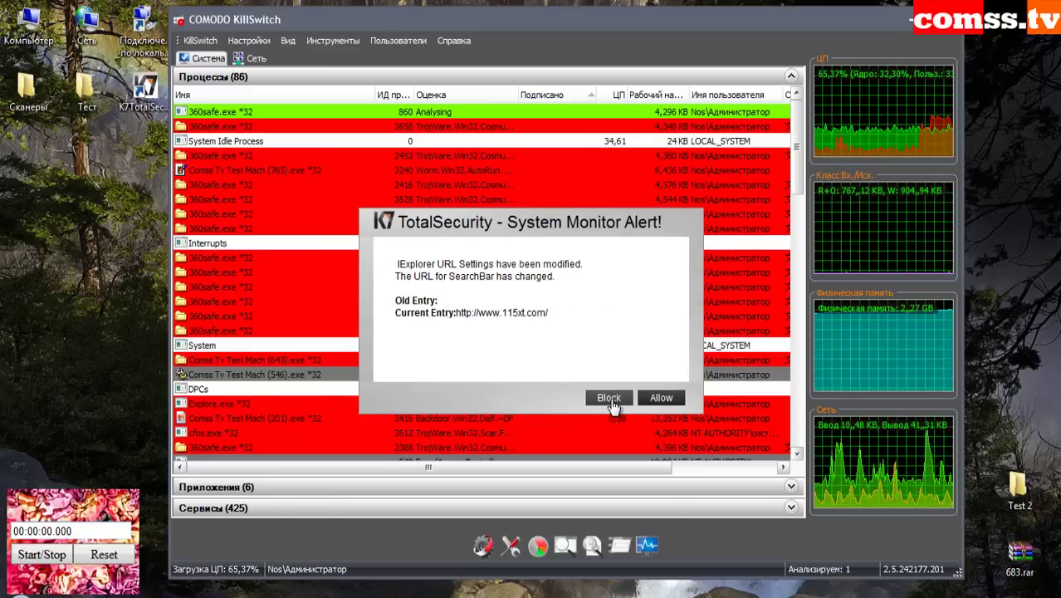
click(609, 397)
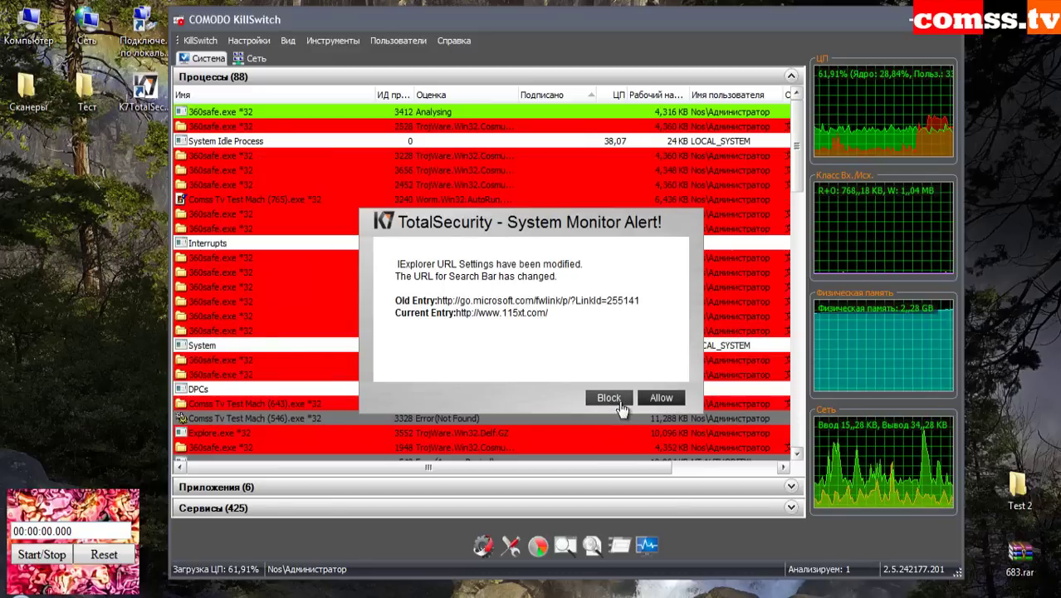
click(609, 397)
click(608, 397)
click(608, 397)
click(608, 398)
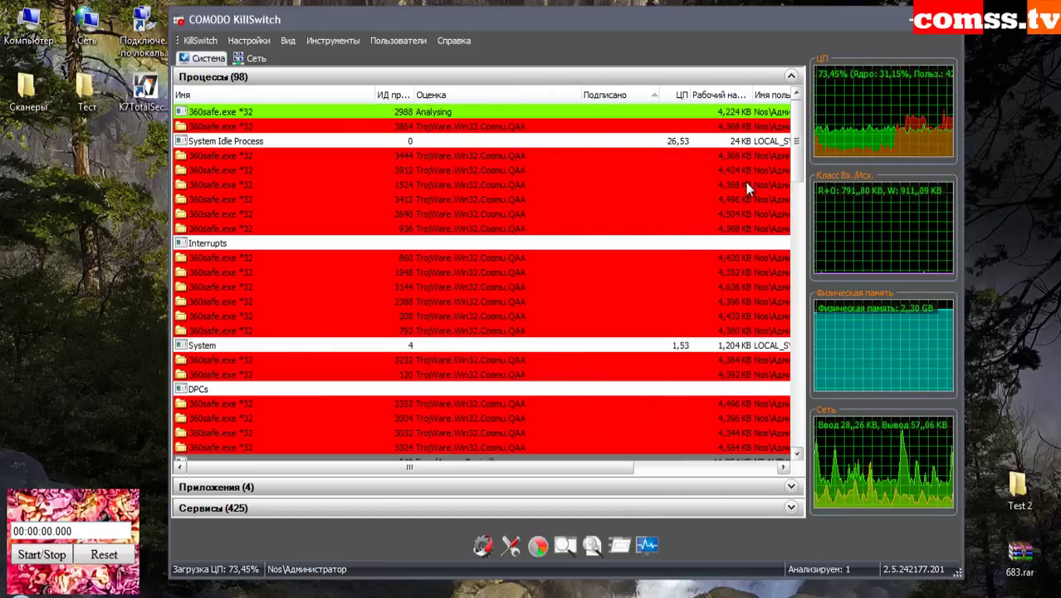
mouse_move(796, 145)
mouse_down()
mouse_move(791, 267)
mouse_move(780, 141)
mouse_up()
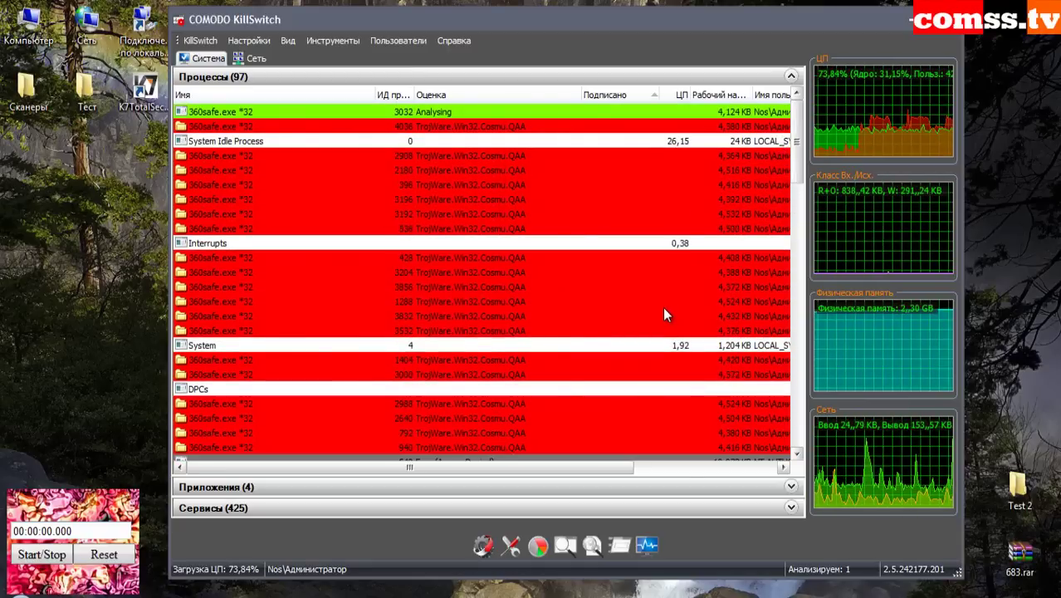
drag(798, 171, 799, 279)
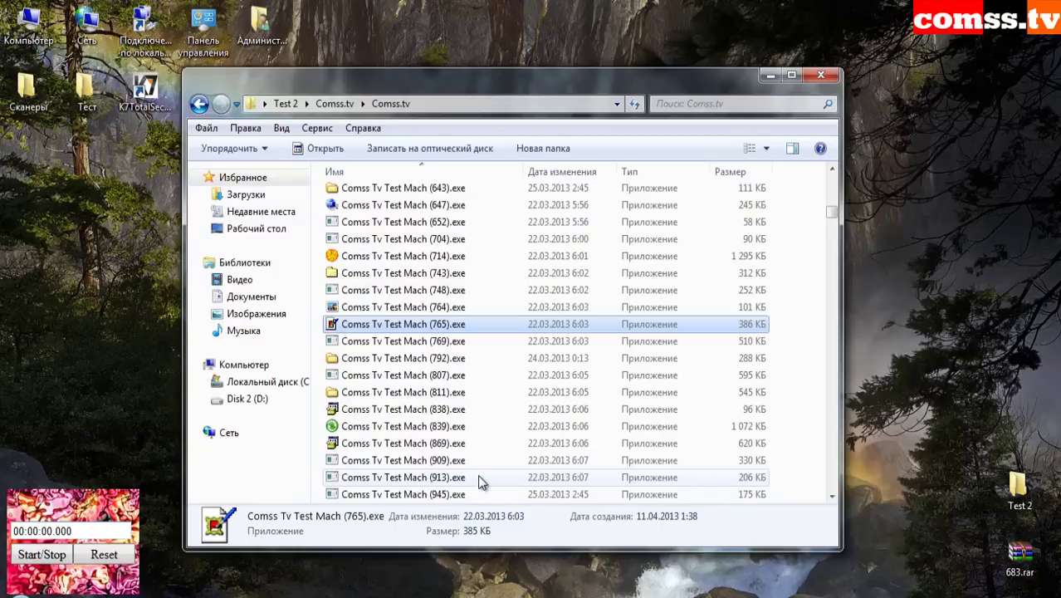
- Back in the inner Comss.tv folder, run Comss Tv Test Mach (913).exe, dismiss its error, and run (972).exe and (1035).exe
double_click(481, 479)
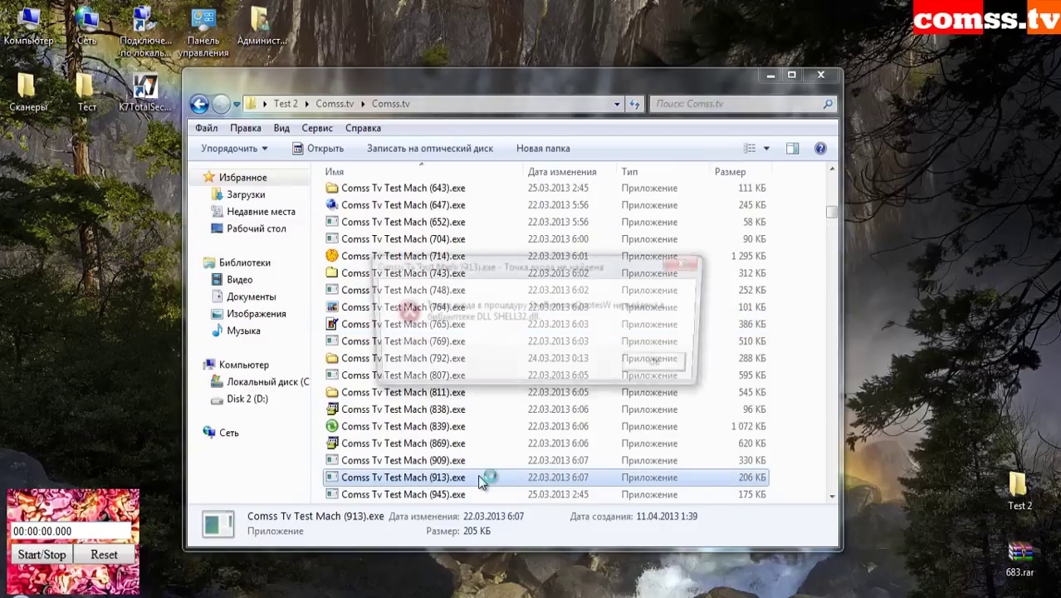
click(655, 366)
scroll(838, 421, down, 6)
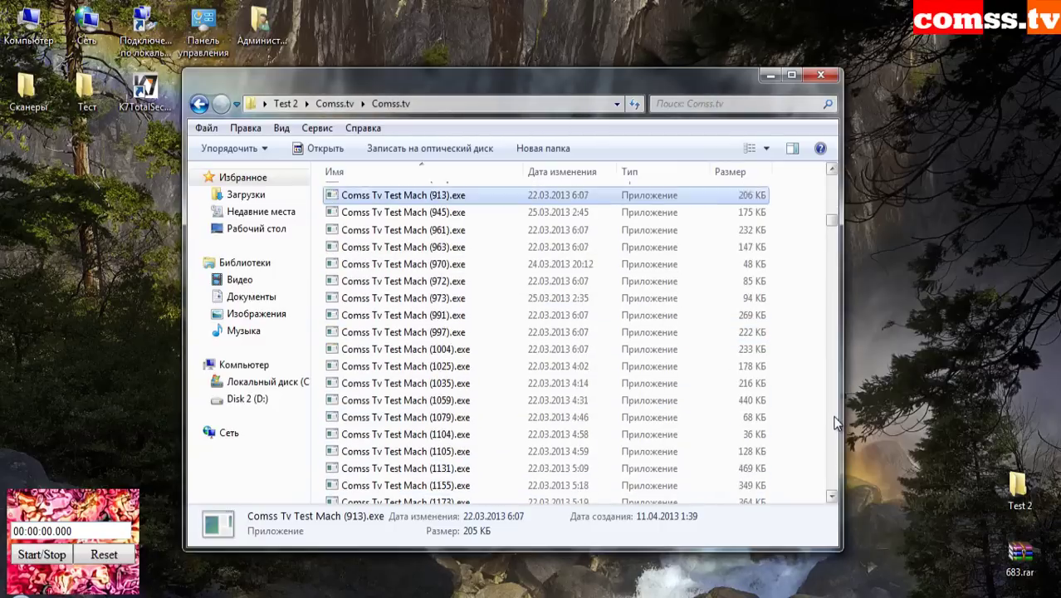
click(405, 259)
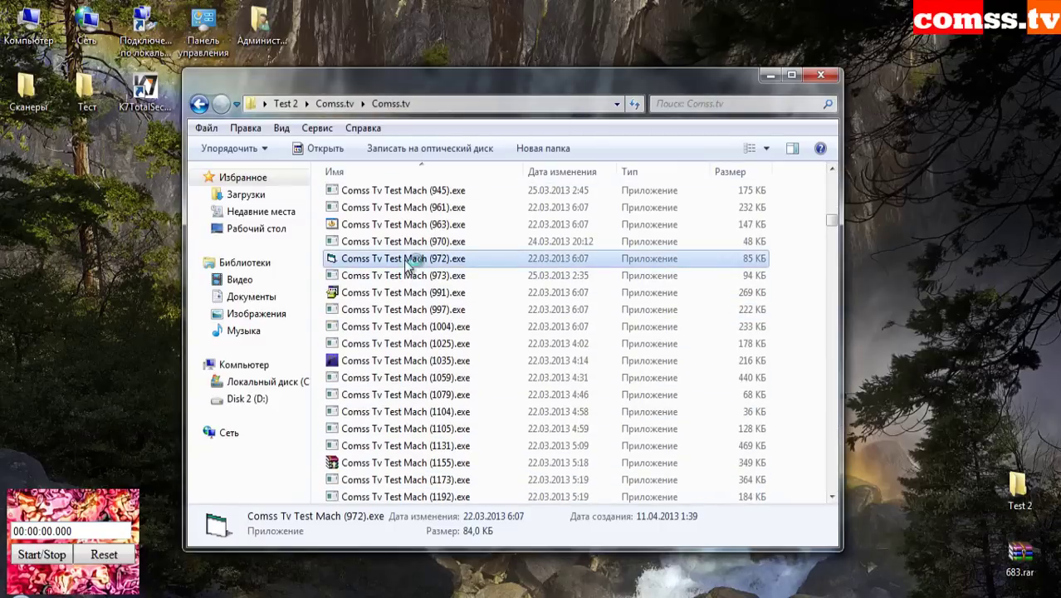
double_click(457, 361)
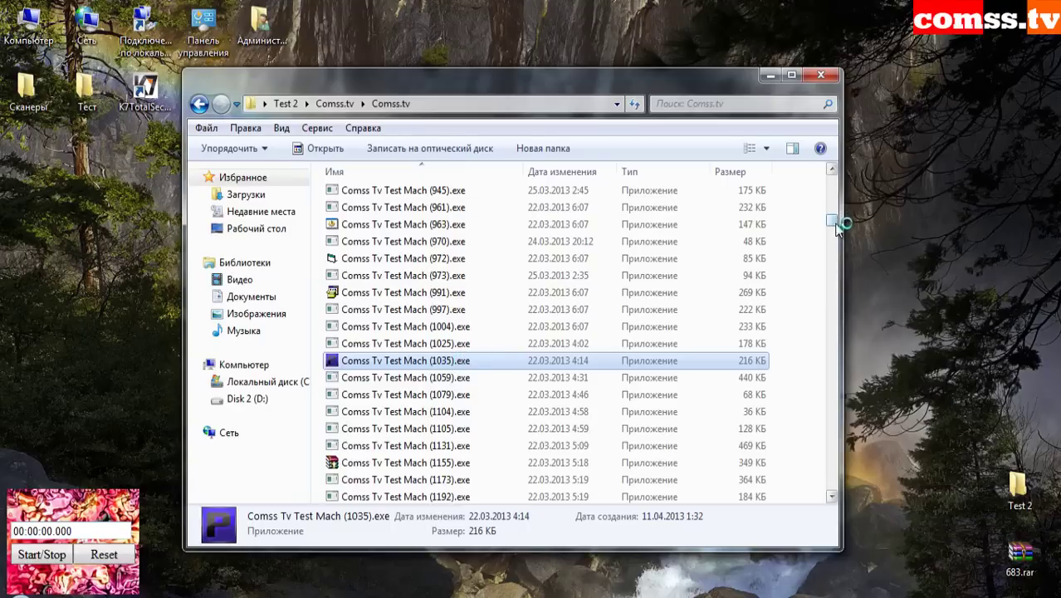
- Close the MSN browser window, run Comss Tv Test Mach (1450).exe and close the K7 security risk notice
click(607, 399)
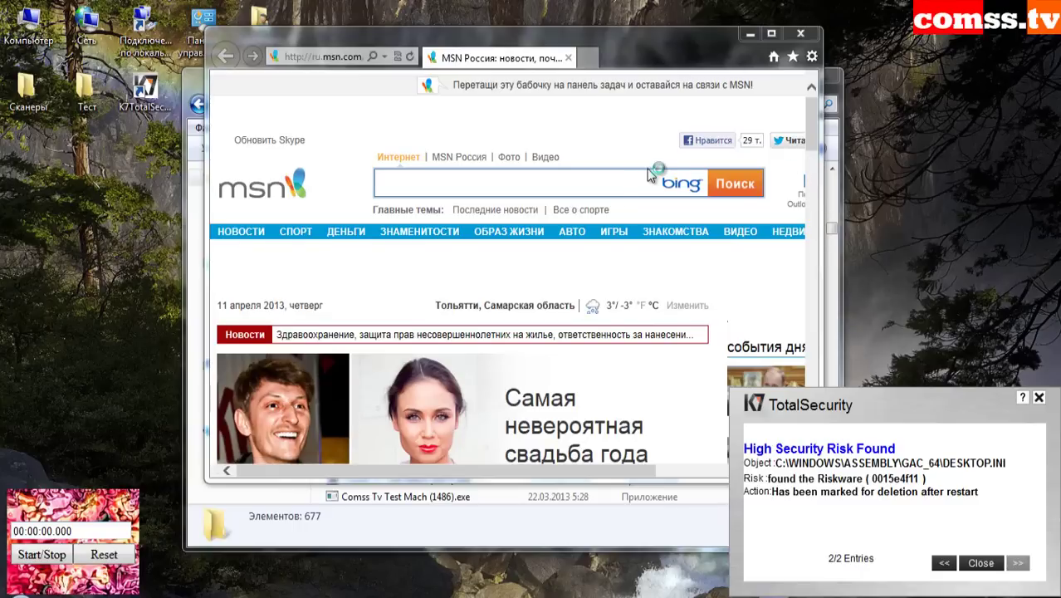
click(800, 34)
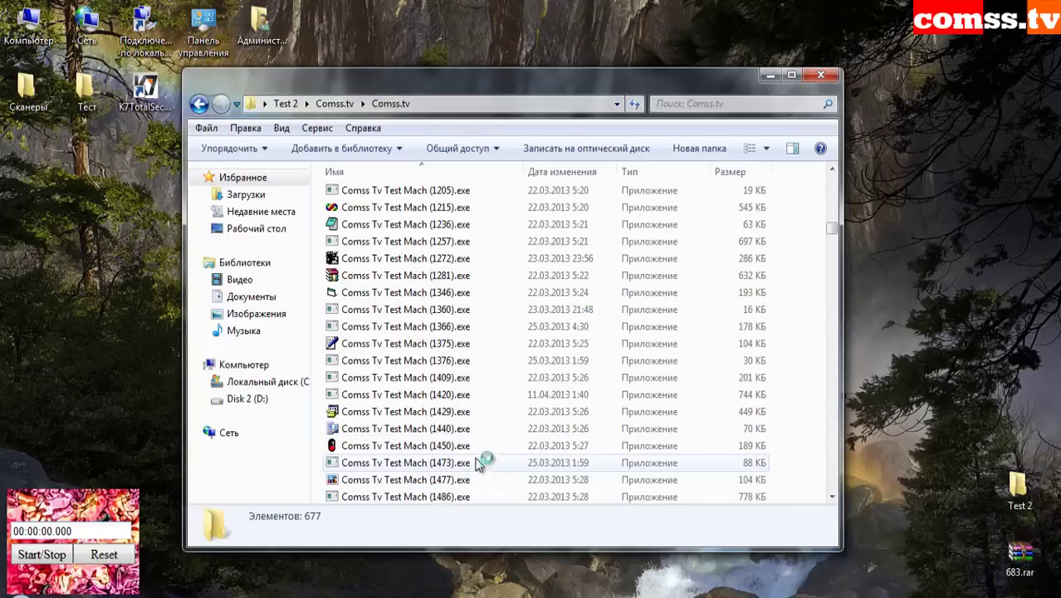
scroll(448, 295, down, 3)
double_click(448, 296)
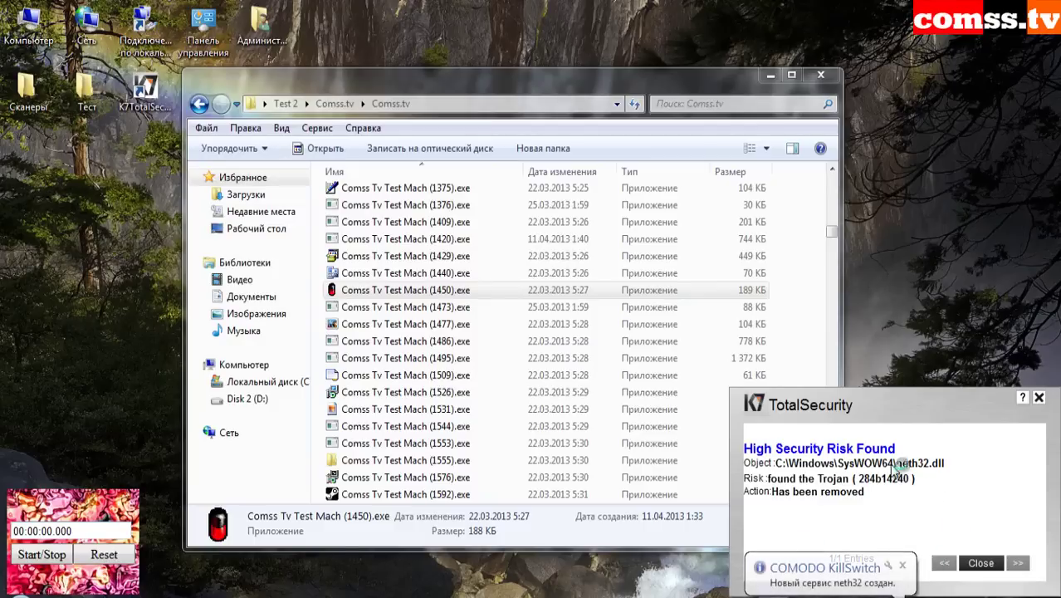
click(980, 563)
- Run Comss Tv Test Mach (1608).exe, block its .txt file association change and cancel its KeyGen window
scroll(463, 326, down, 4)
double_click(462, 323)
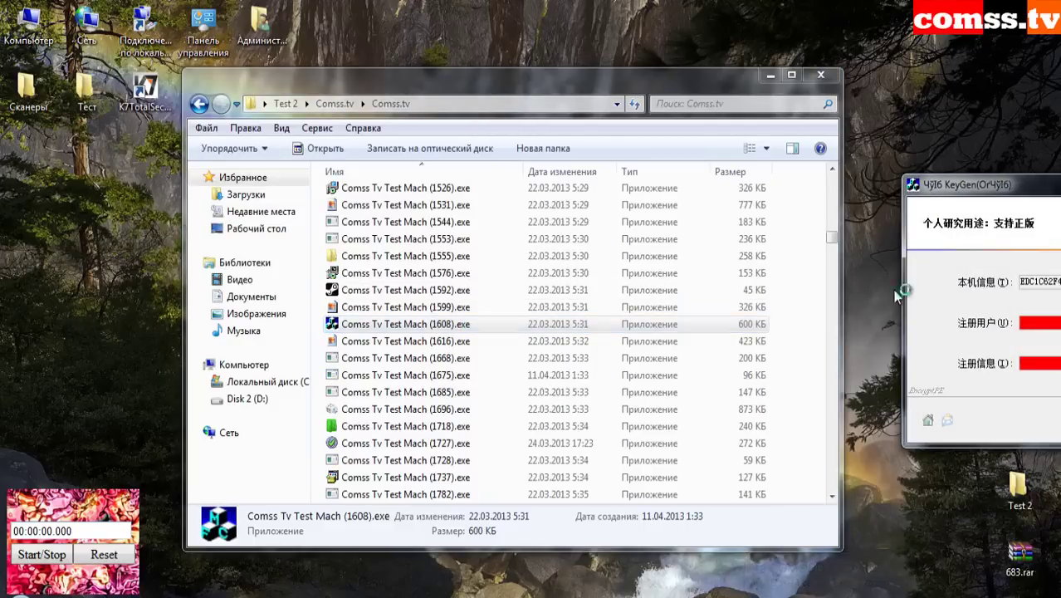
drag(1009, 186, 380, 195)
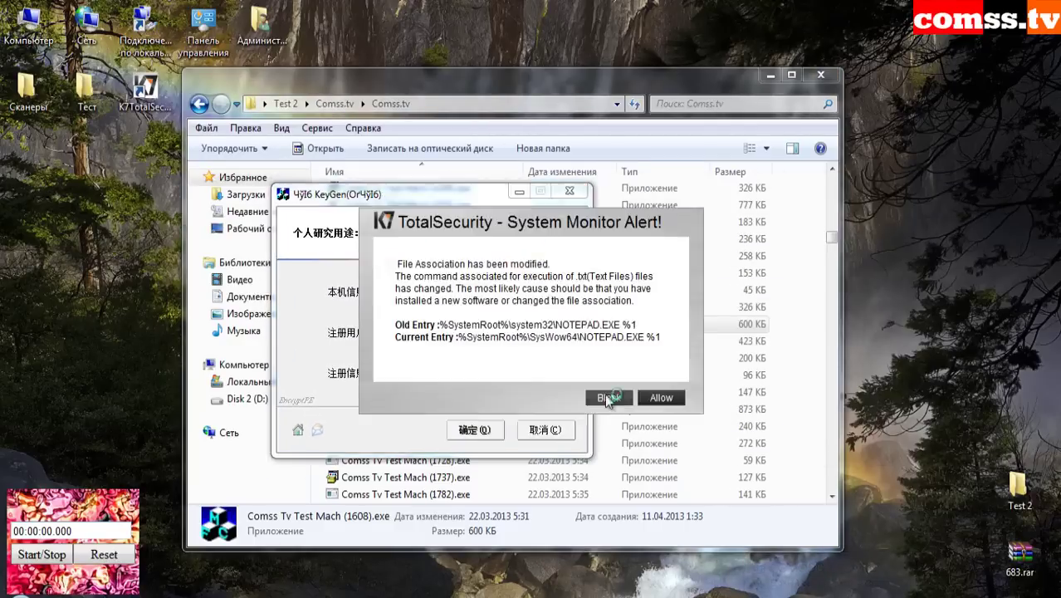
click(611, 397)
click(546, 434)
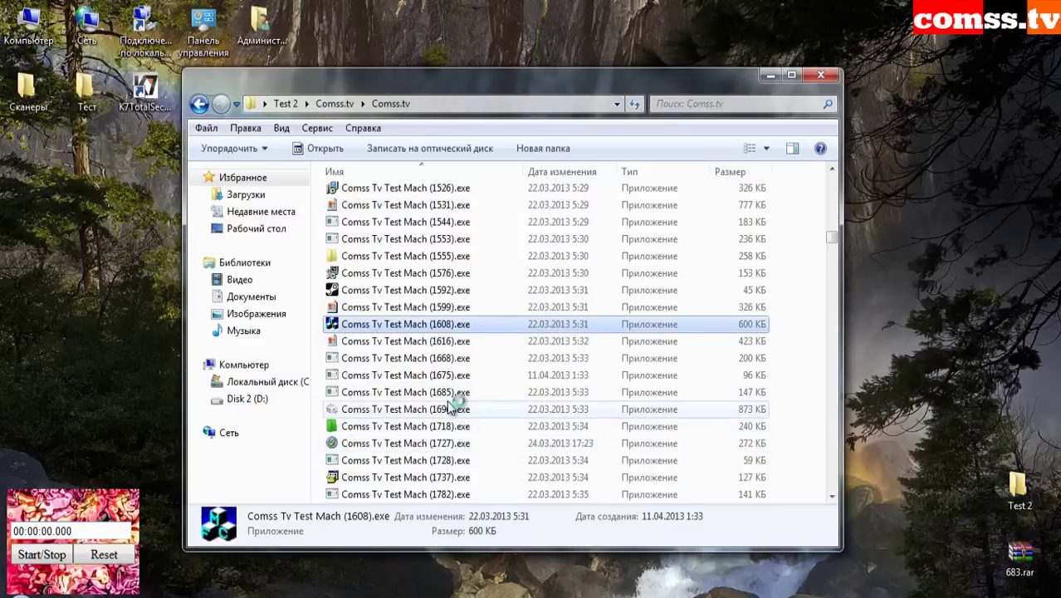
- Run the samples Comss Tv Test Mach (1696).exe and (1873).exe
click(547, 408)
scroll(551, 382, down, 3)
scroll(550, 381, down, 2)
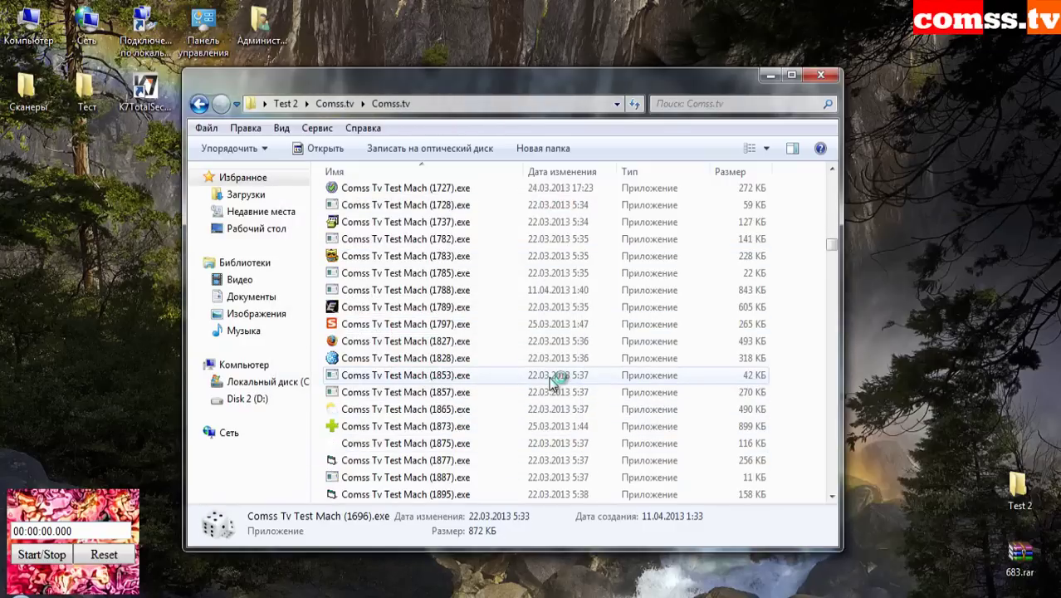
click(571, 425)
scroll(578, 415, down, 3)
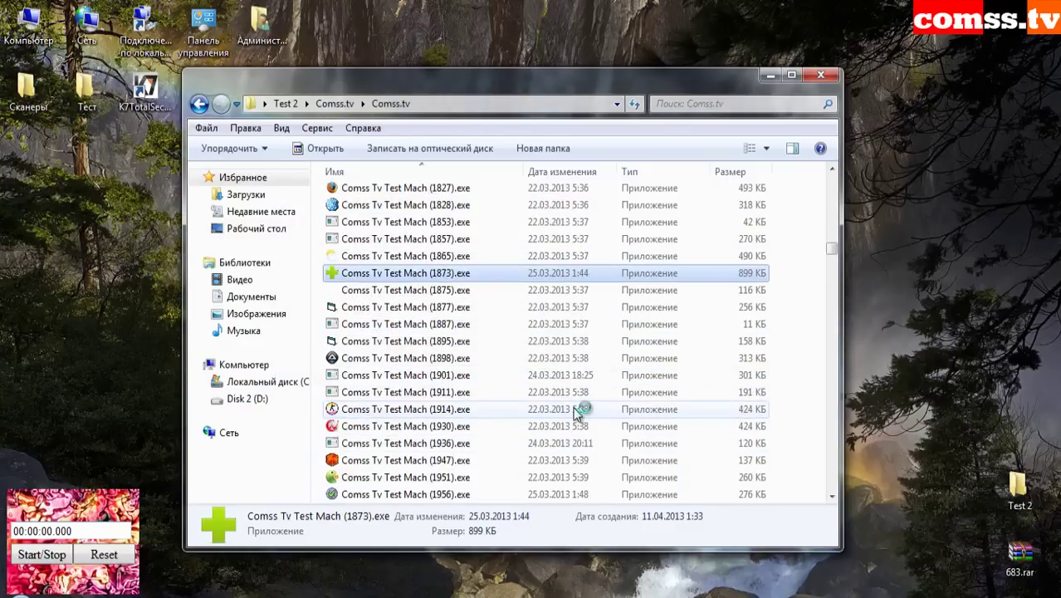
scroll(578, 415, down, 4)
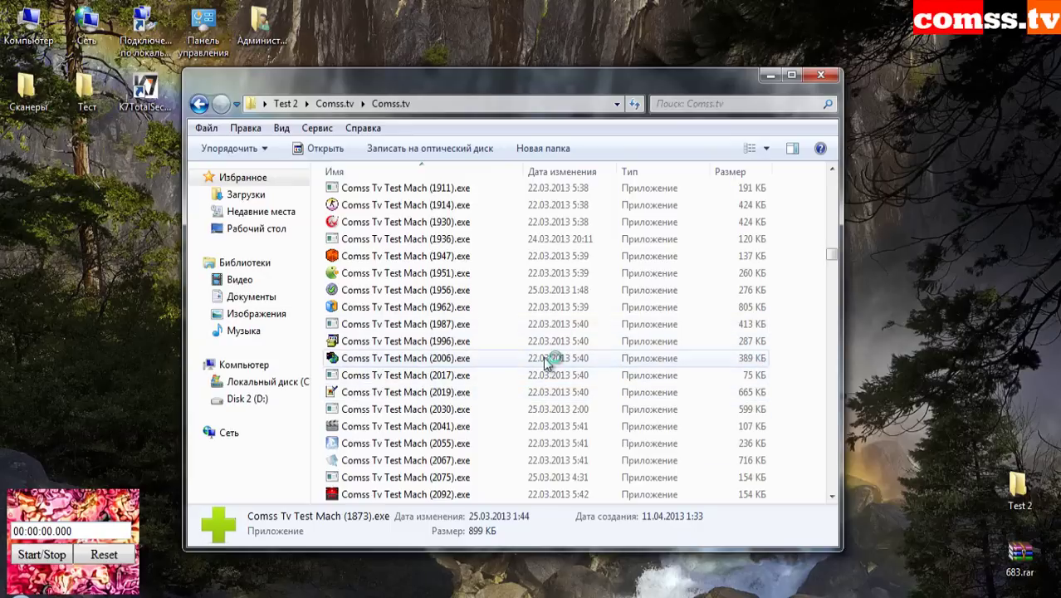
scroll(564, 490, down, 3)
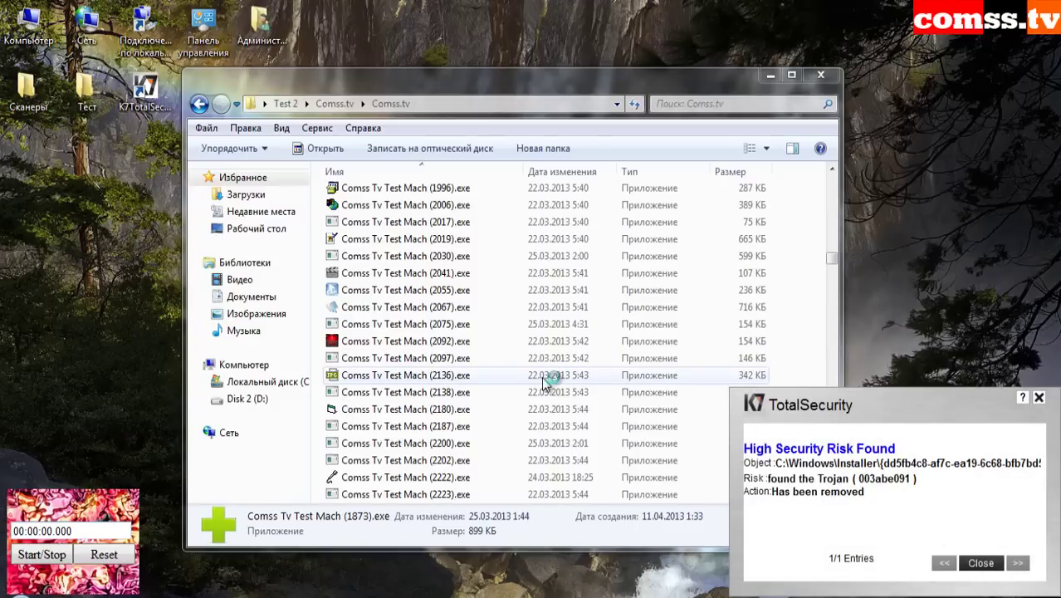
- Run the samples Comss Tv Test Mach (2136).exe and (2200).exe
click(571, 379)
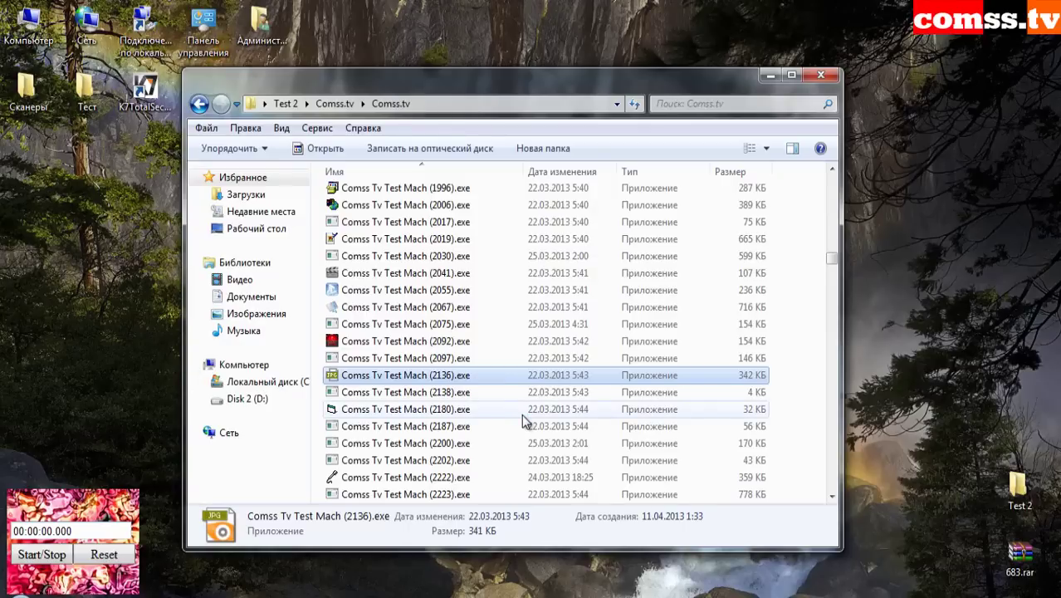
click(581, 442)
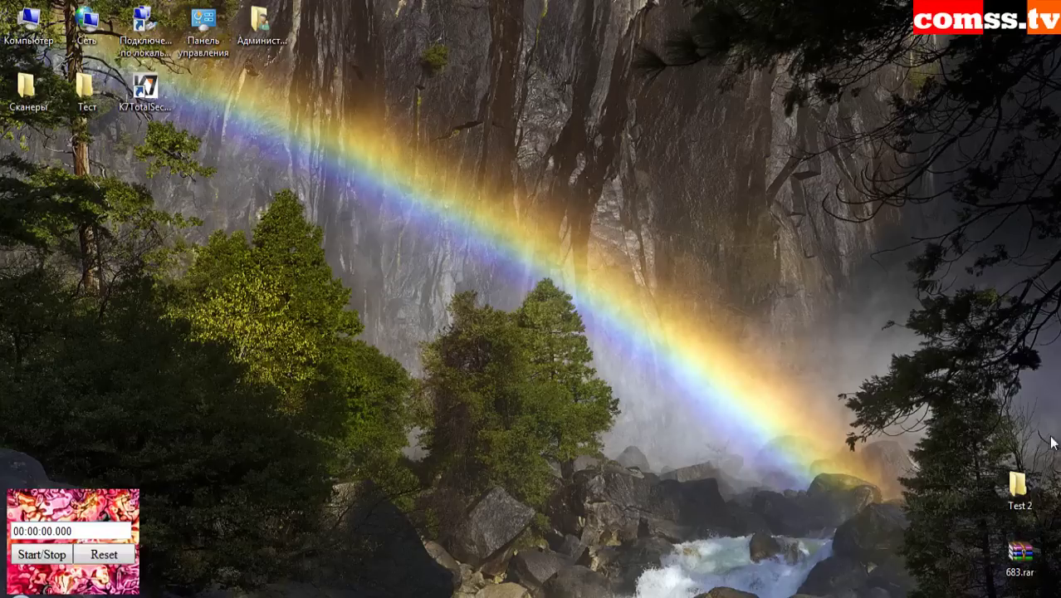
- Reopen the Test 2 folder on the desktop and go into its inner Comss.tv folder
double_click(1020, 488)
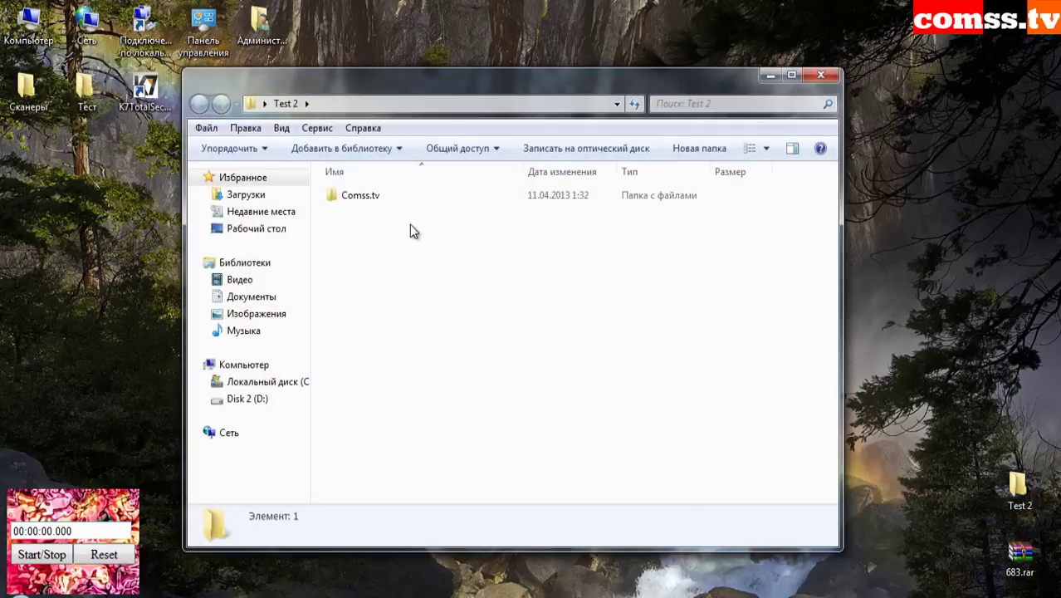
double_click(403, 209)
click(405, 208)
double_click(405, 209)
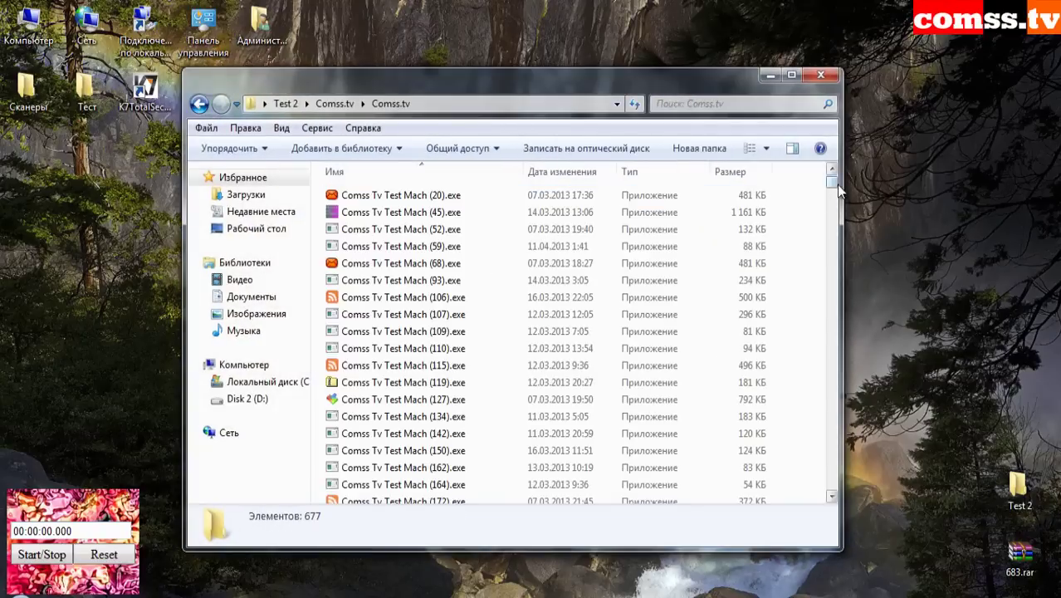
- Run the samples Comss Tv Test Mach (3566).exe, (3594).exe and (3681).exe
scroll(606, 318, down, 20)
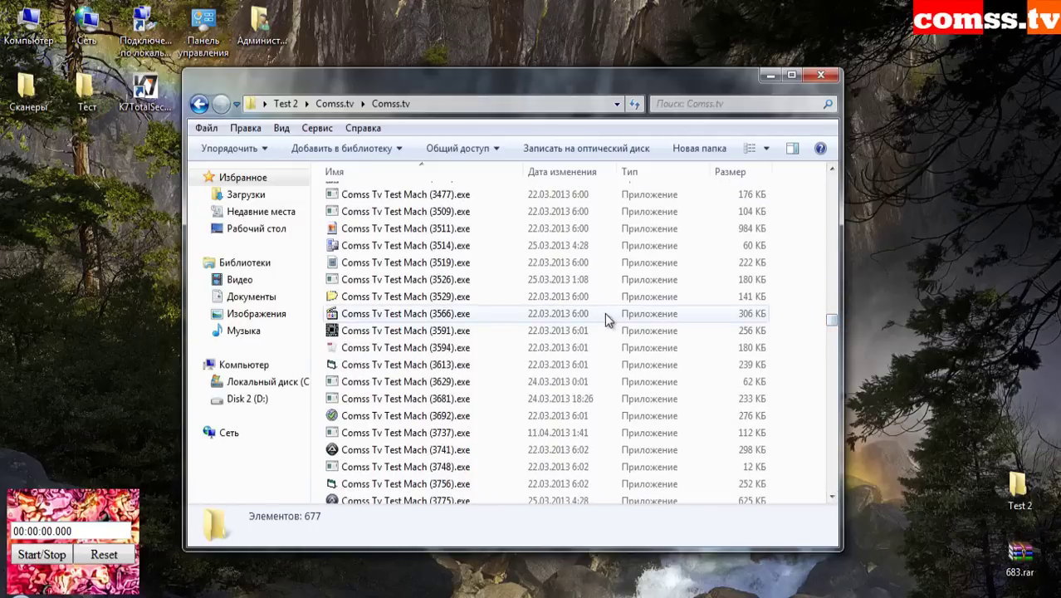
click(414, 317)
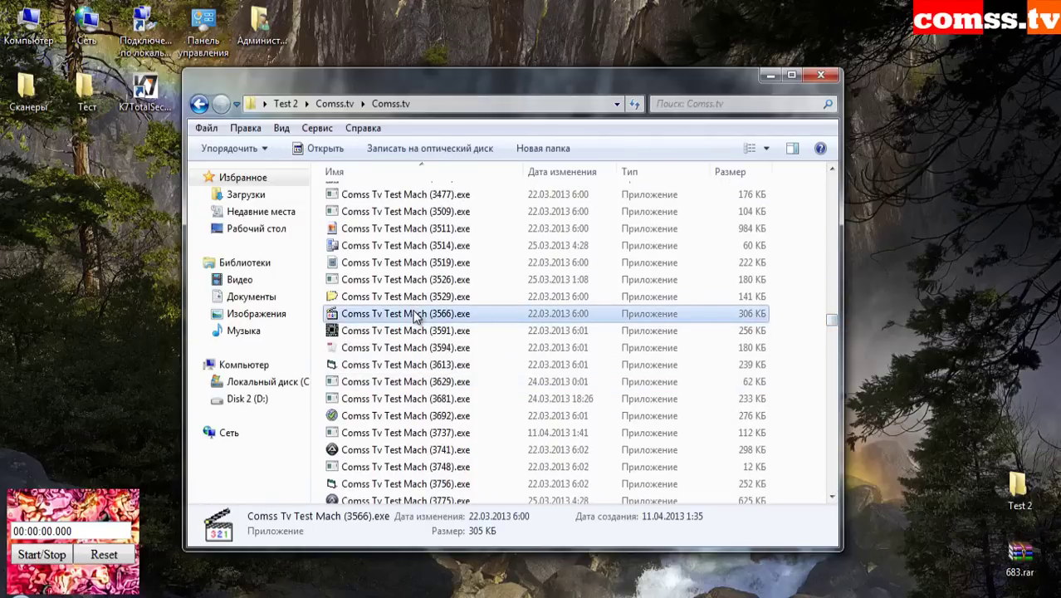
click(437, 349)
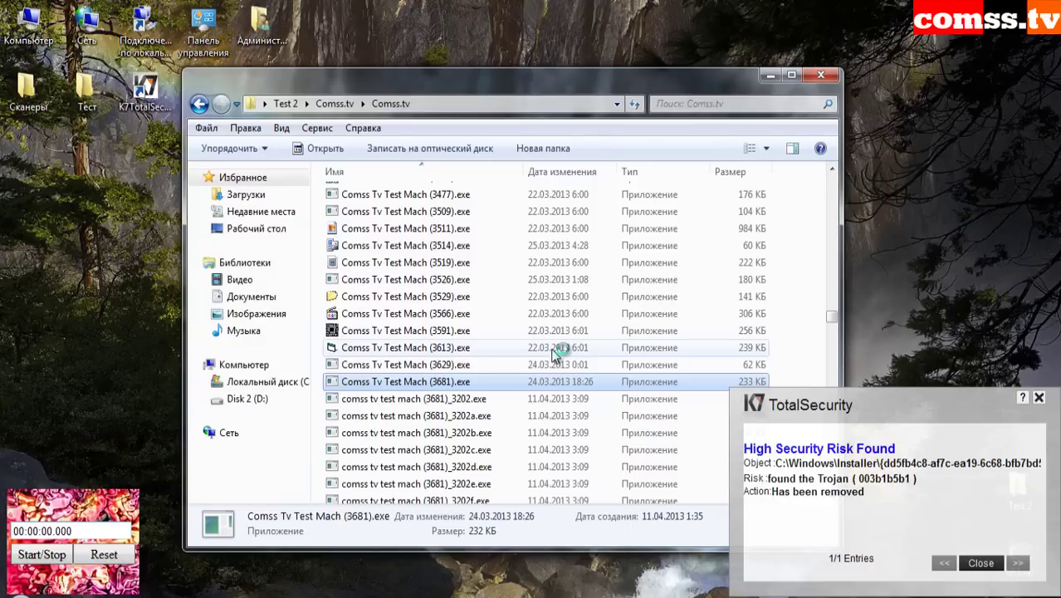
- Run Comss Tv Test Mach (3737).exe, block its autostart entry permanently and its .txt association change, and dismiss the error
scroll(554, 353, down, 8)
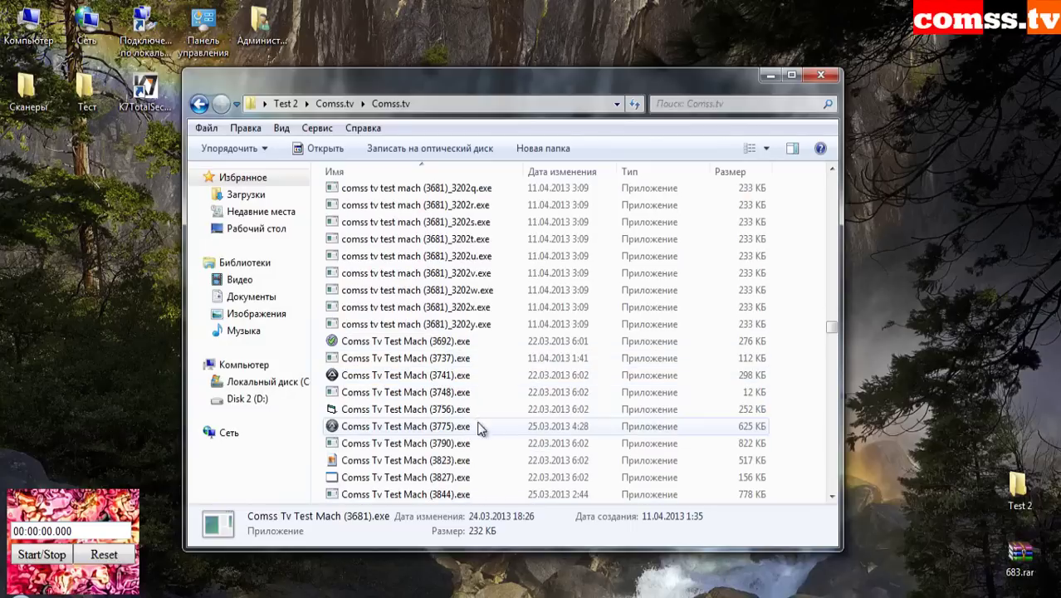
double_click(457, 359)
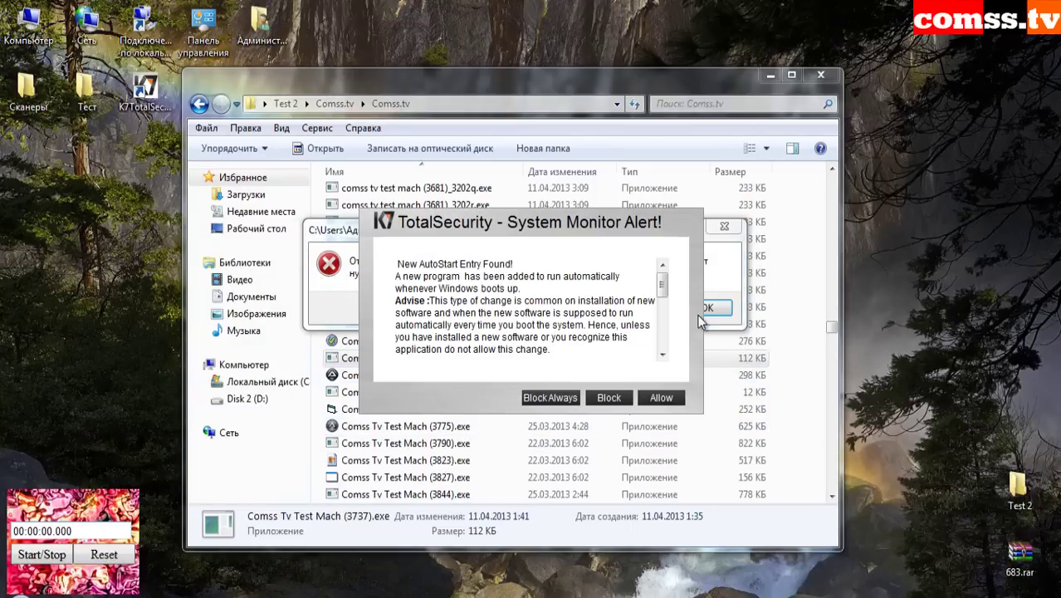
click(563, 401)
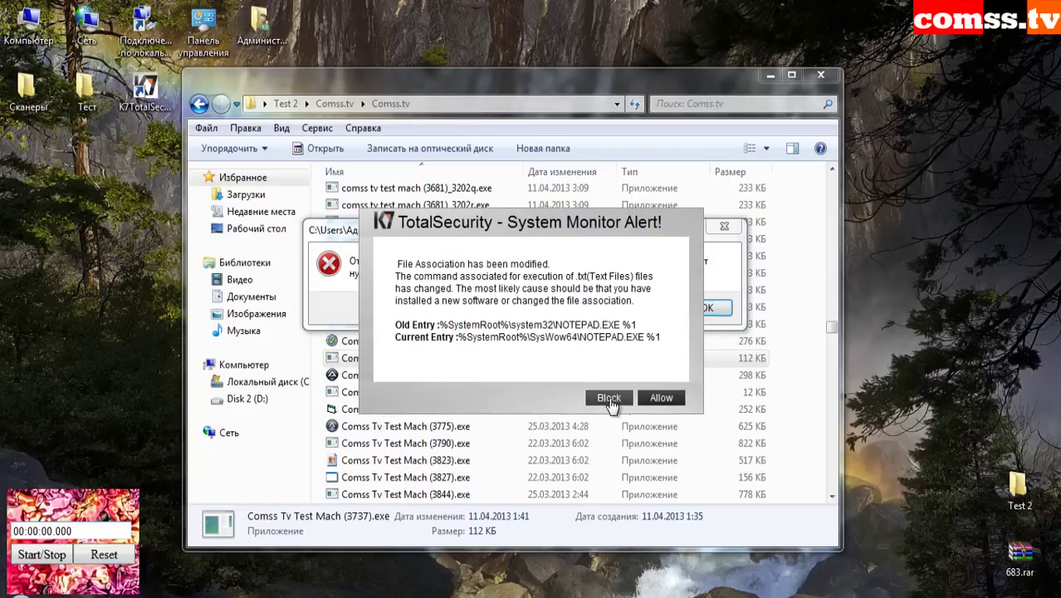
click(609, 398)
click(703, 308)
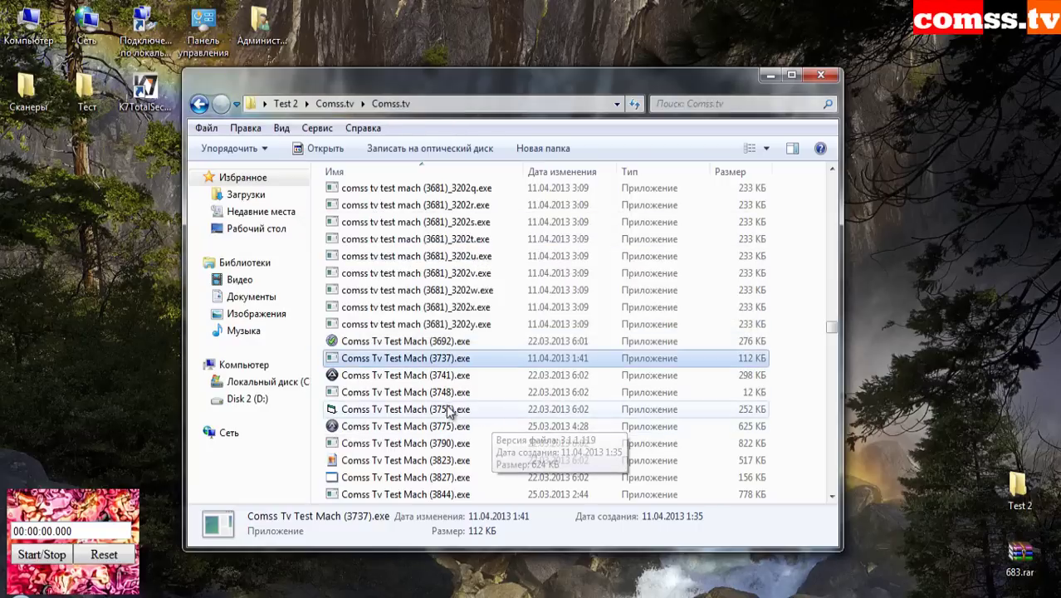
- Run the samples Comss Tv Test Mach (4210).exe and (4334).exe
scroll(449, 413, down, 8)
click(538, 375)
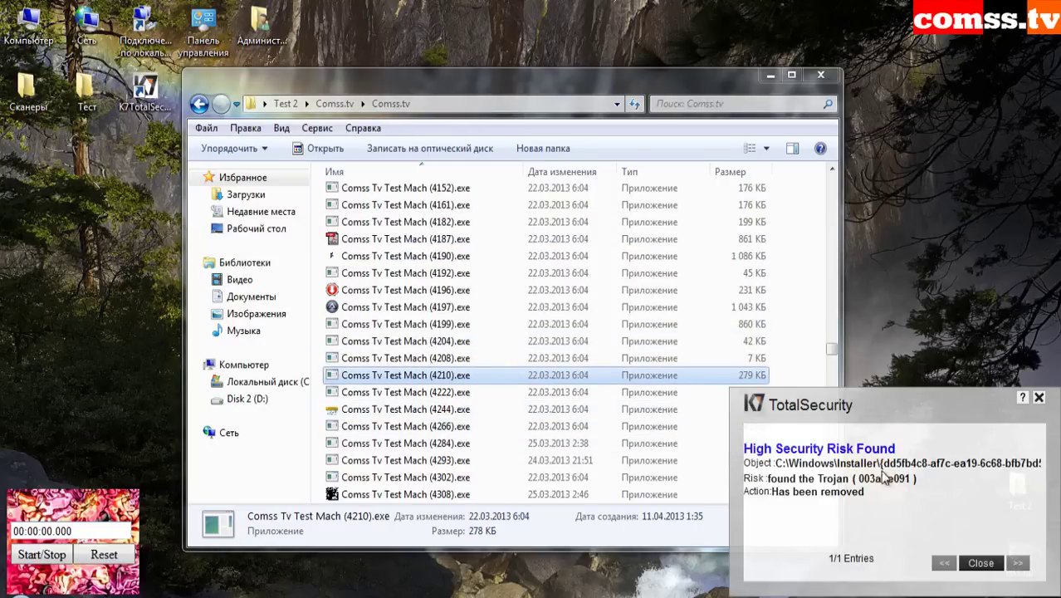
click(515, 409)
scroll(515, 410, down, 4)
click(499, 413)
scroll(499, 413, down, 6)
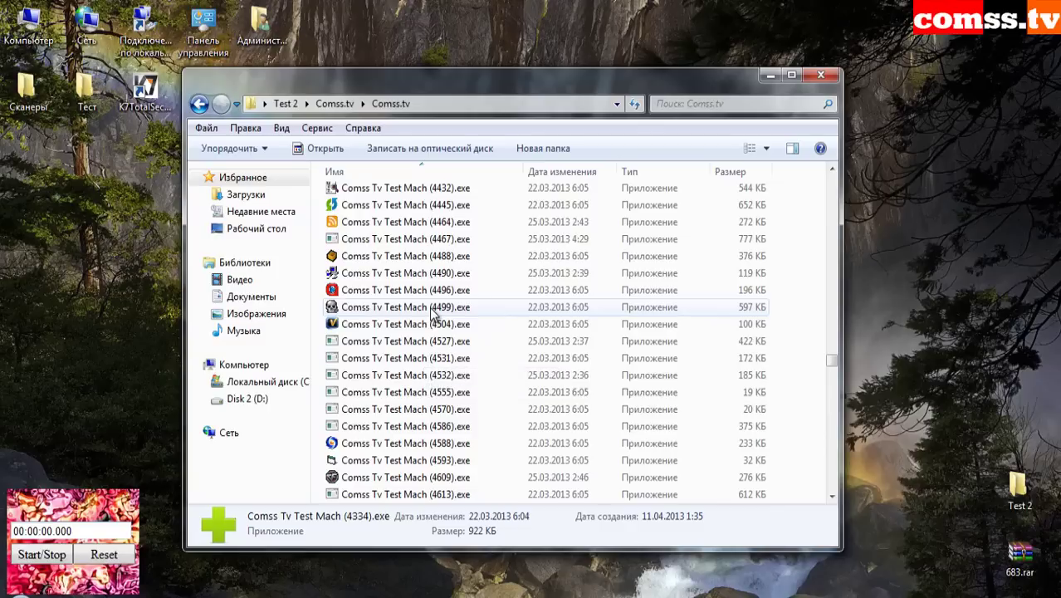
- Run the samples Comss Tv Test Mach (4499).exe and (4532).exe
click(431, 311)
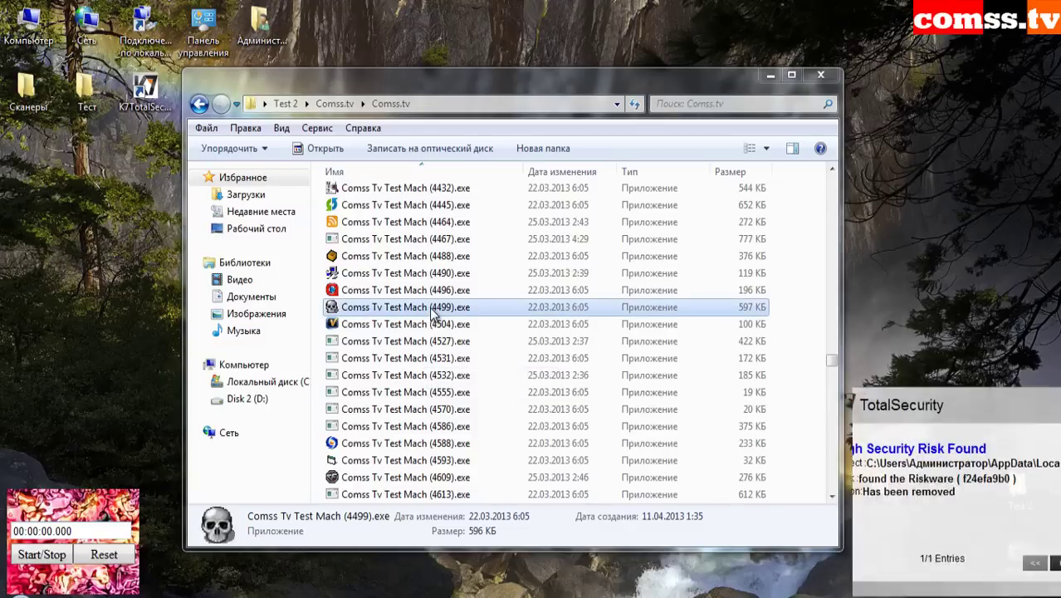
click(440, 375)
scroll(446, 388, down, 3)
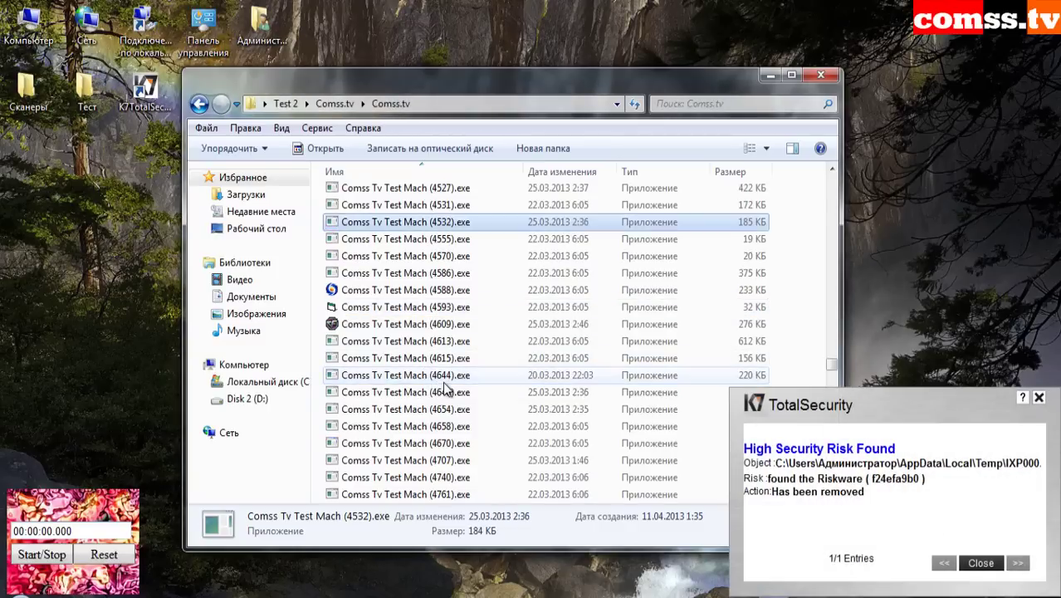
- Run Comss Tv Test Mach (4904).exe and block its change of the Internet Explorer Search Bar URL
scroll(446, 389, down, 10)
double_click(531, 395)
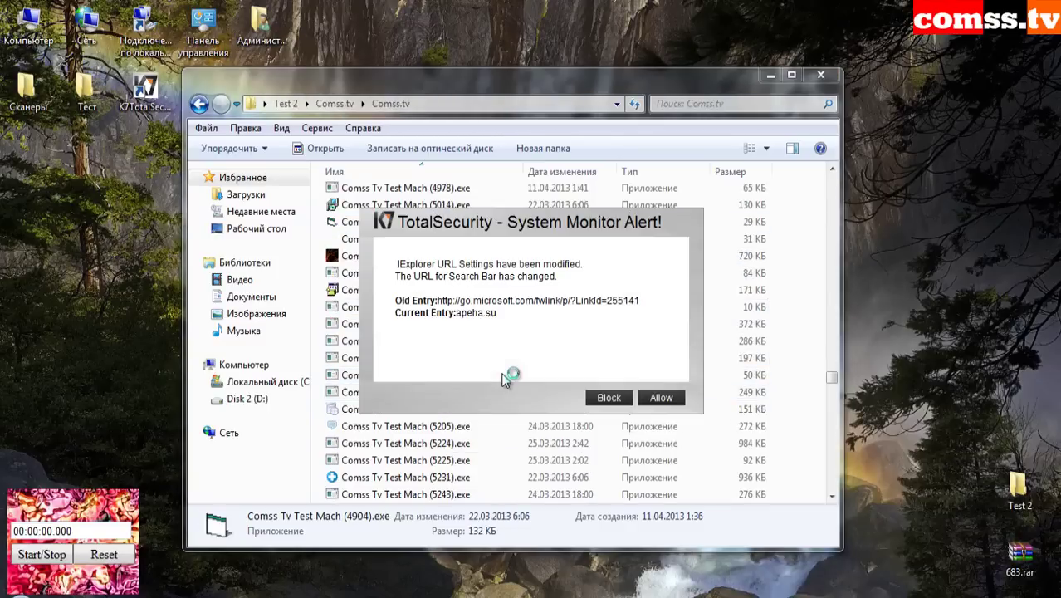
click(608, 398)
click(610, 397)
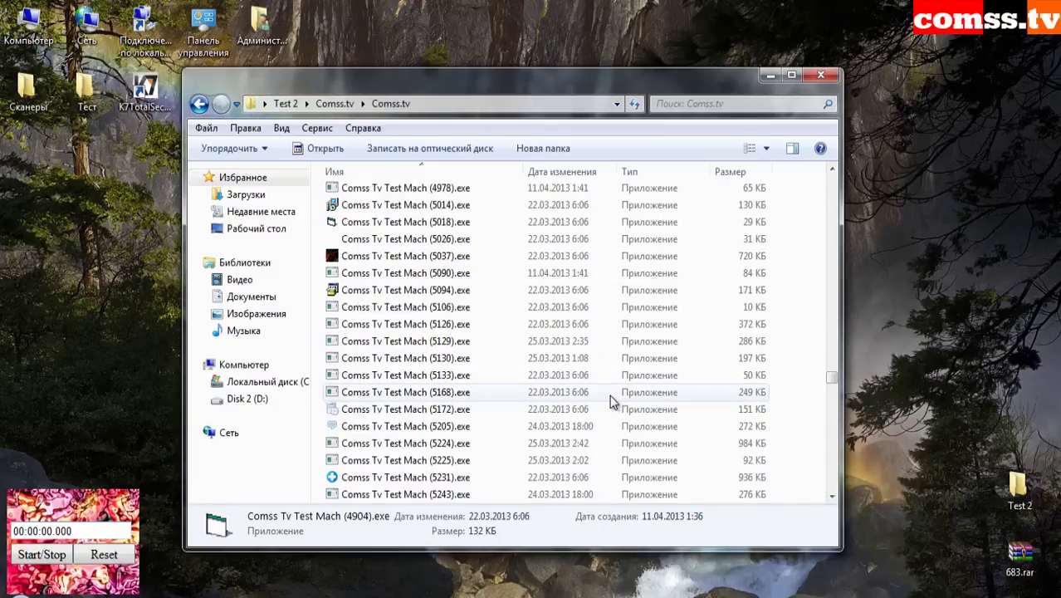
- Run Comss Tv Test Mach (5130).exe and (5037).exe, then always block the new autostart entry and block the .txt association change
click(427, 357)
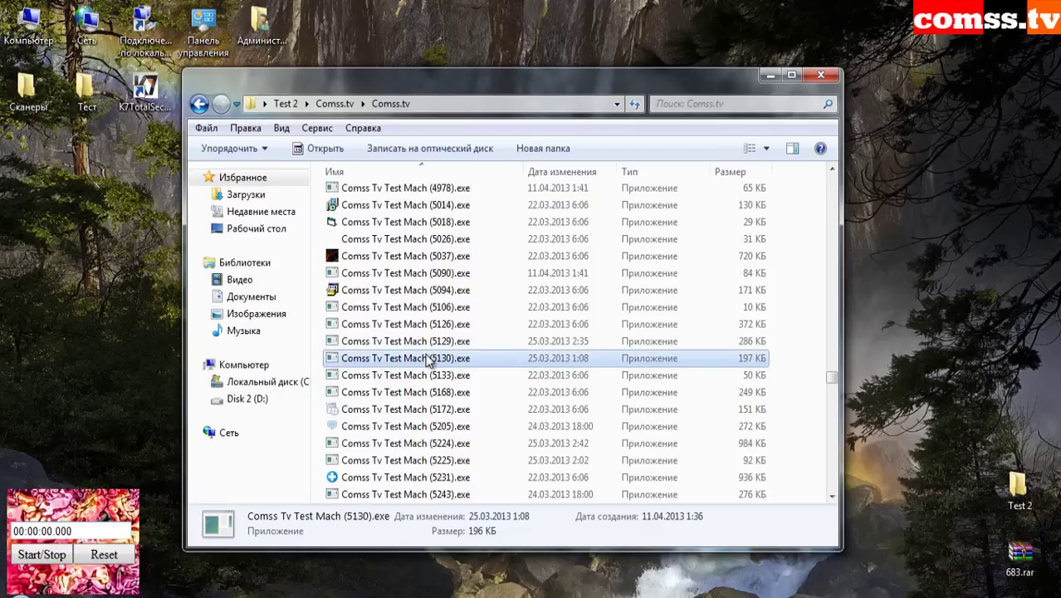
click(438, 263)
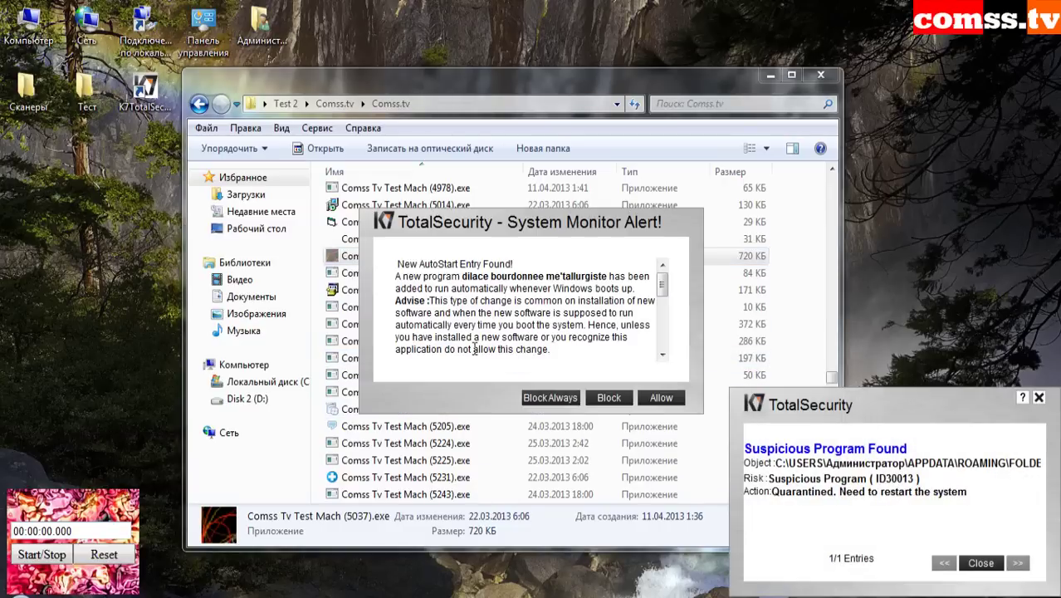
click(568, 400)
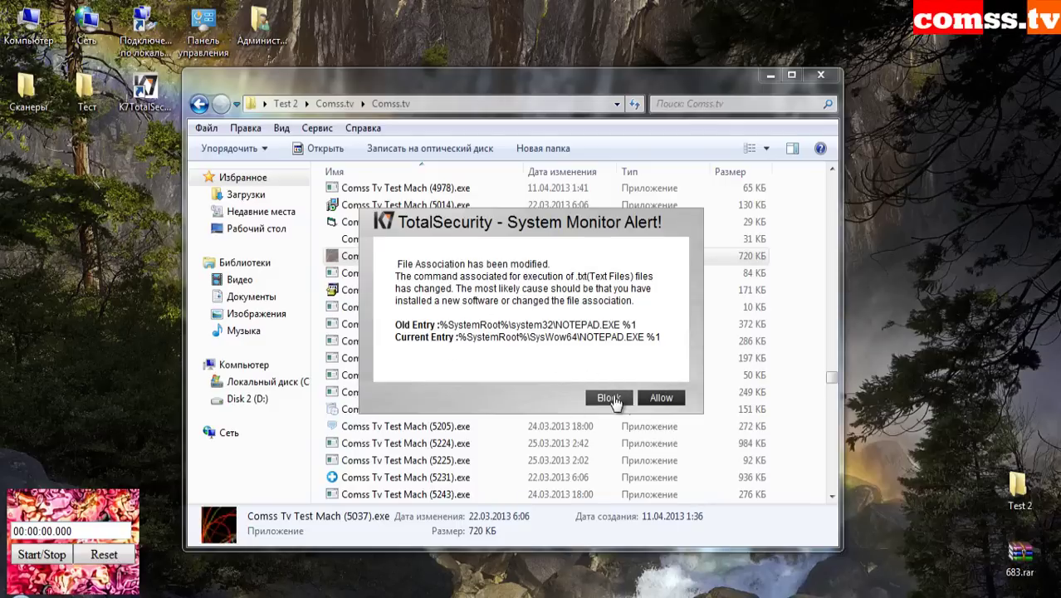
click(618, 402)
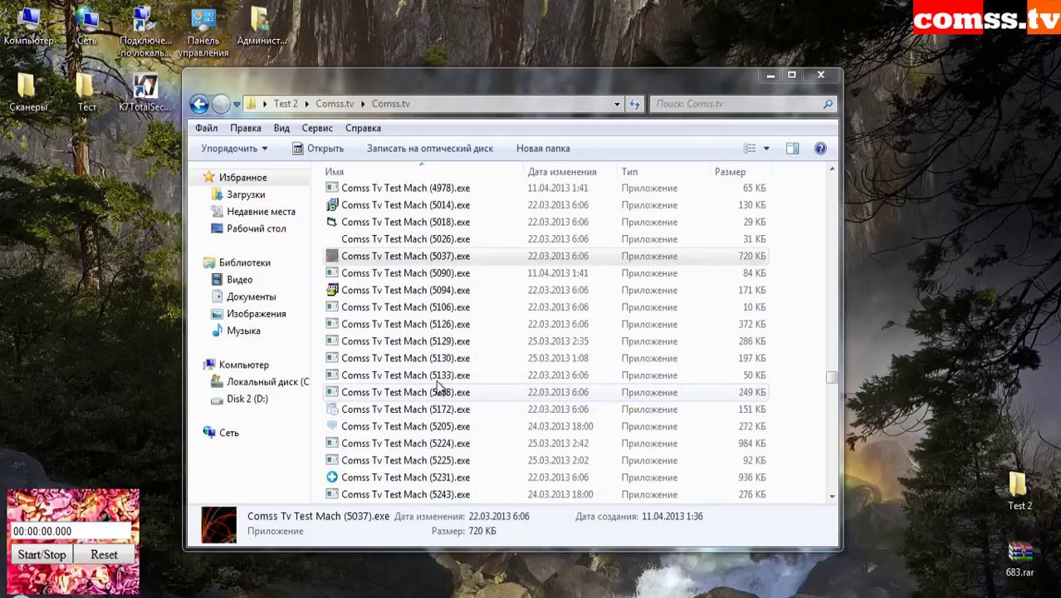
- Run the samples Comss Tv Test Mach (5129).exe and (5408).exe
click(440, 341)
scroll(442, 350, down, 3)
scroll(443, 349, down, 2)
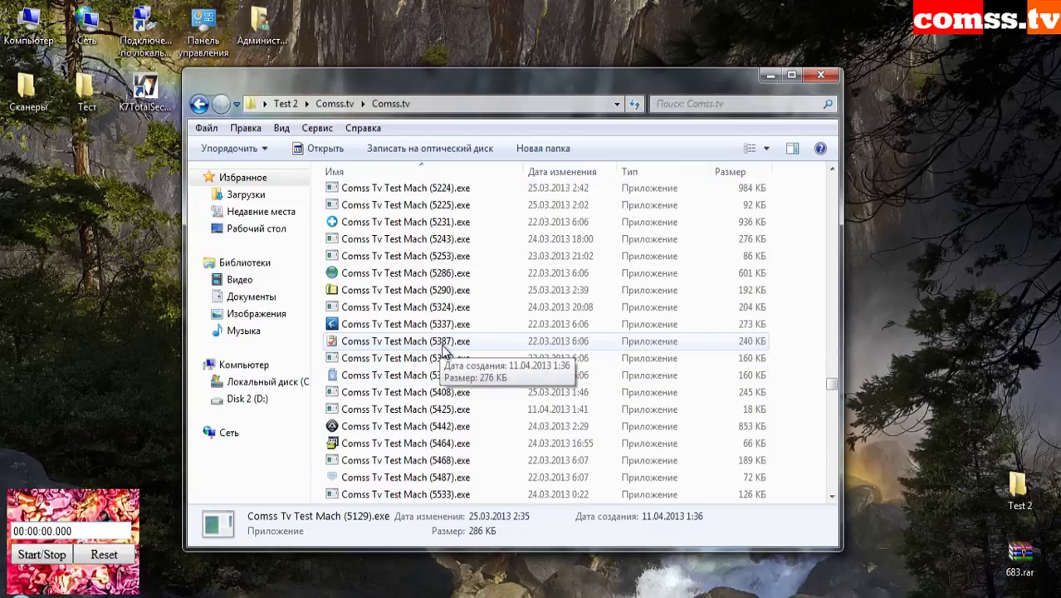
click(464, 387)
scroll(466, 380, down, 2)
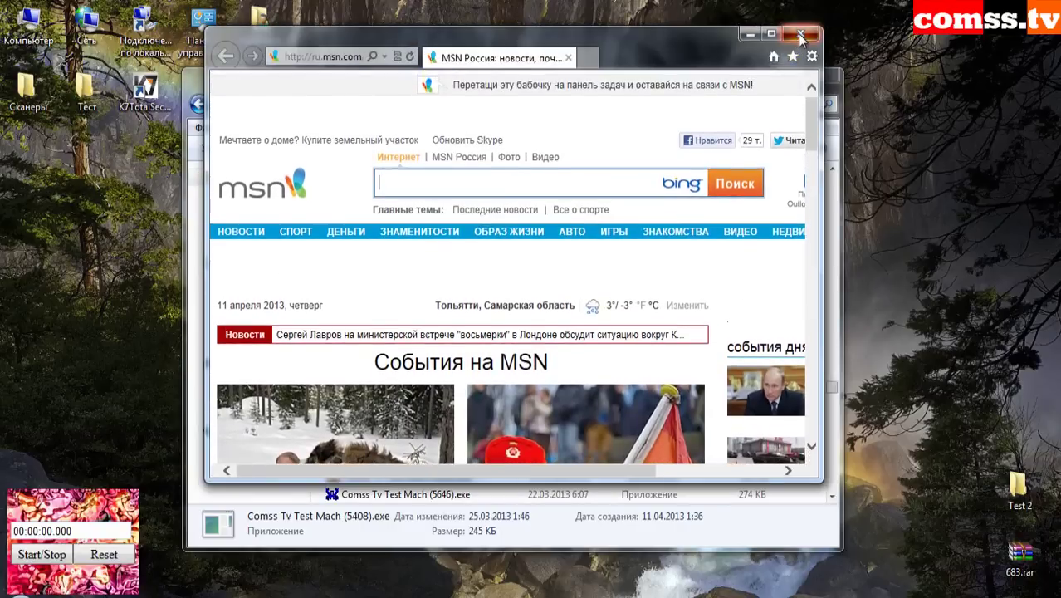
- Close the MSN browser window and run Comss Tv Test Mach (5567).exe, (5760).exe and (5744).exe
double_click(499, 409)
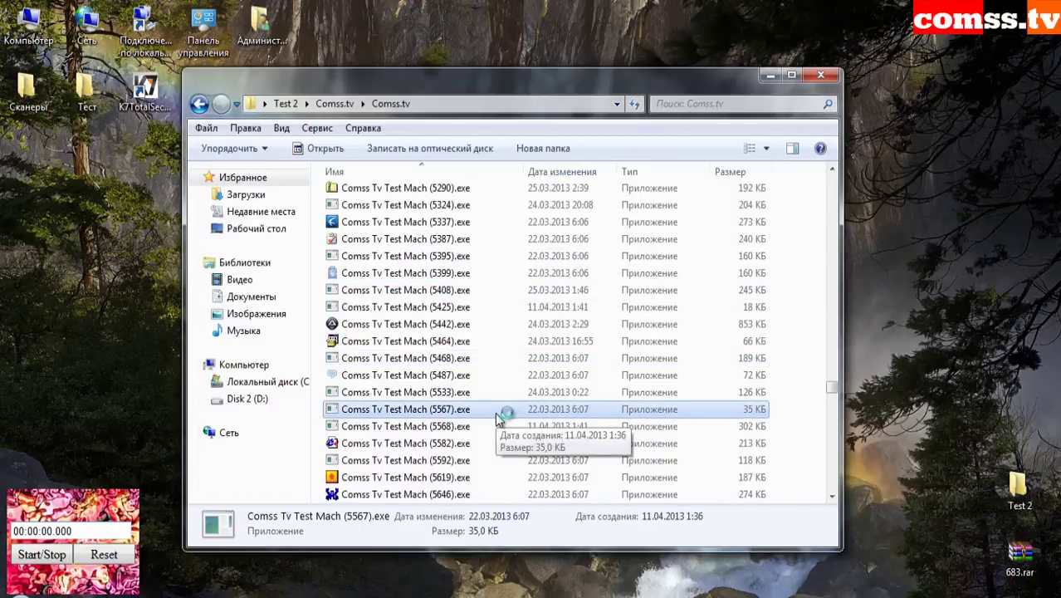
scroll(498, 417, down, 5)
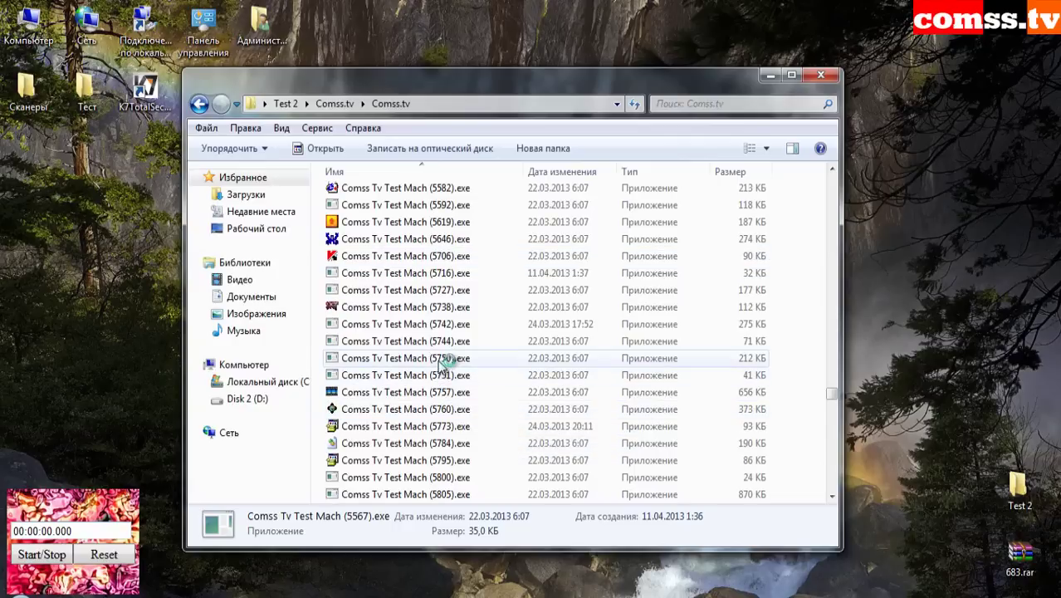
click(446, 413)
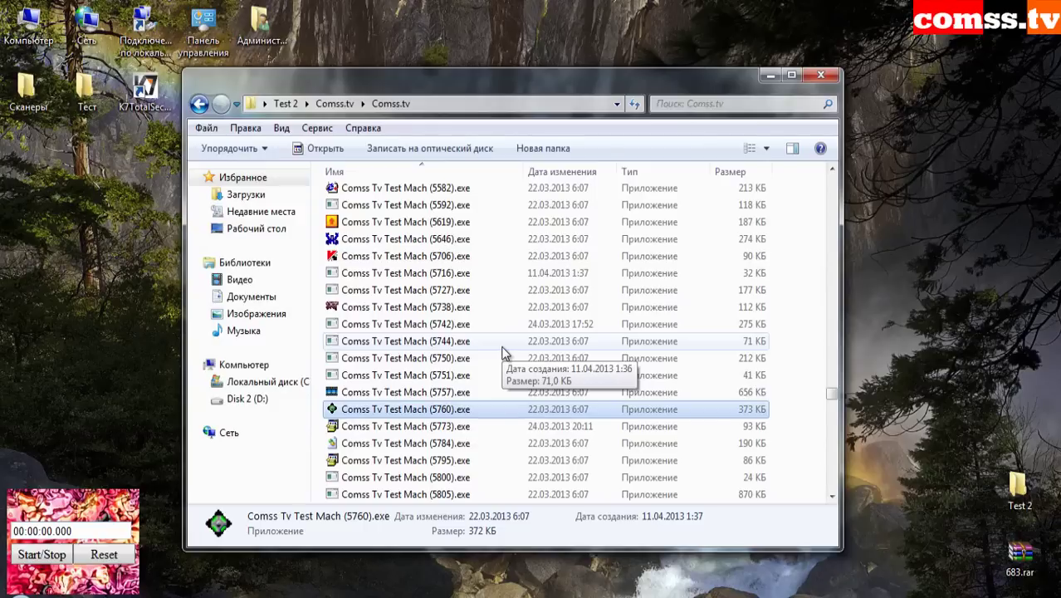
click(466, 342)
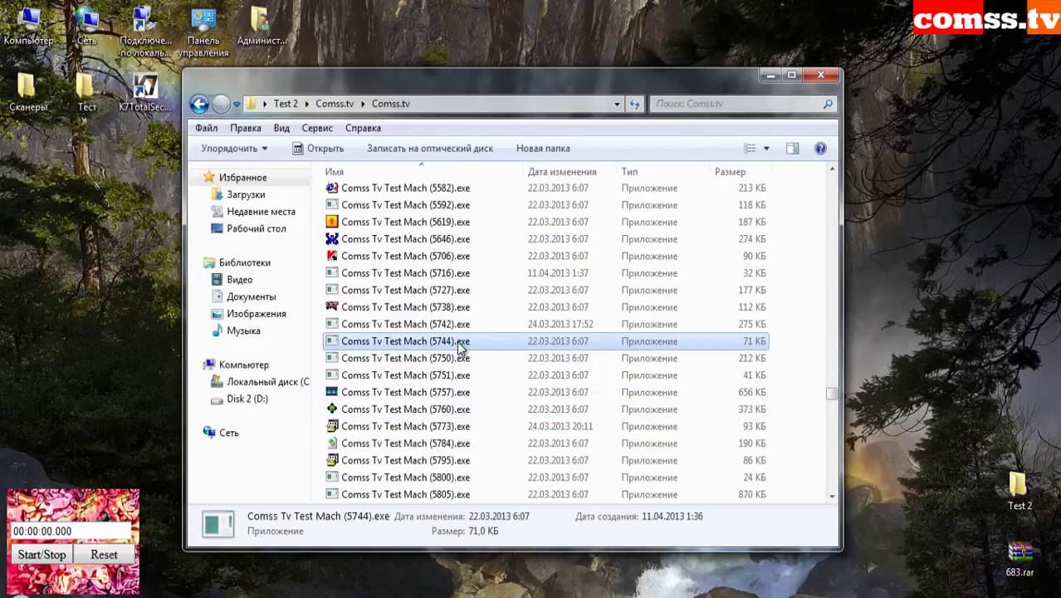
- Run Comss Tv Test Mach (5860).exe and (5903).exe and block the new Windows service entry
scroll(475, 397, down, 5)
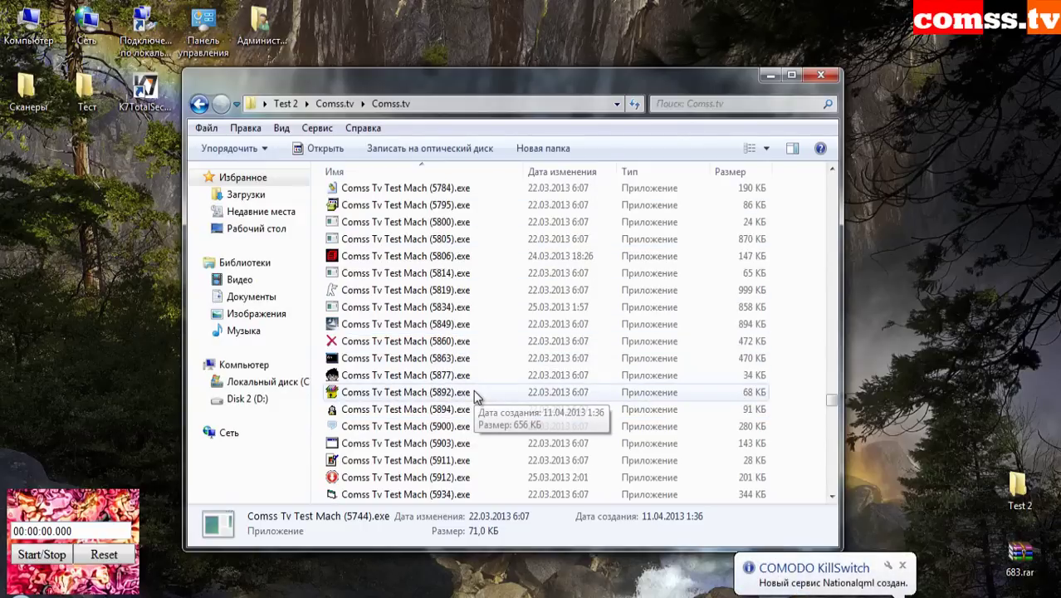
click(416, 342)
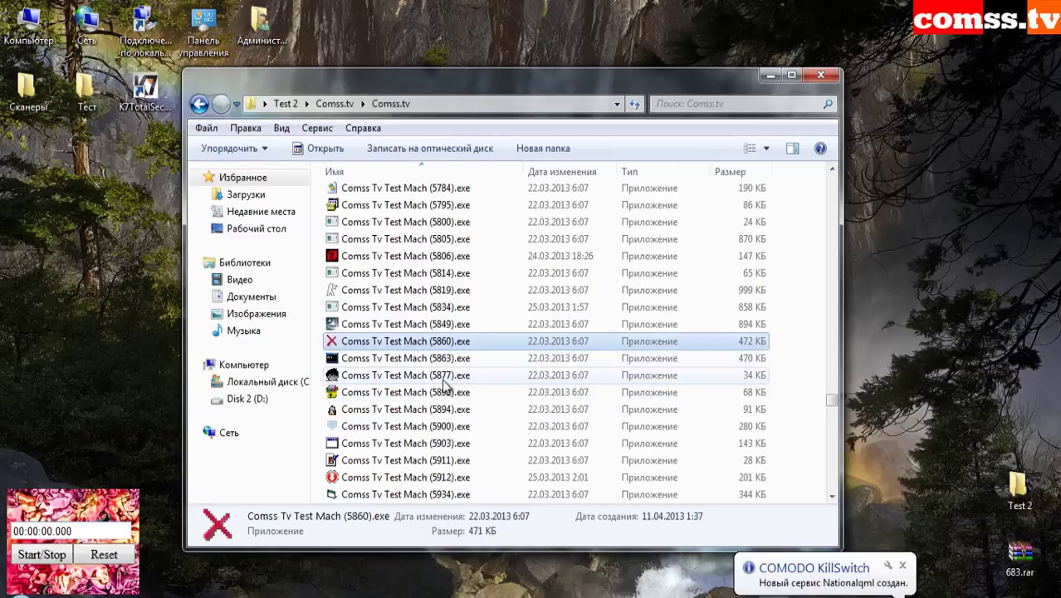
double_click(436, 443)
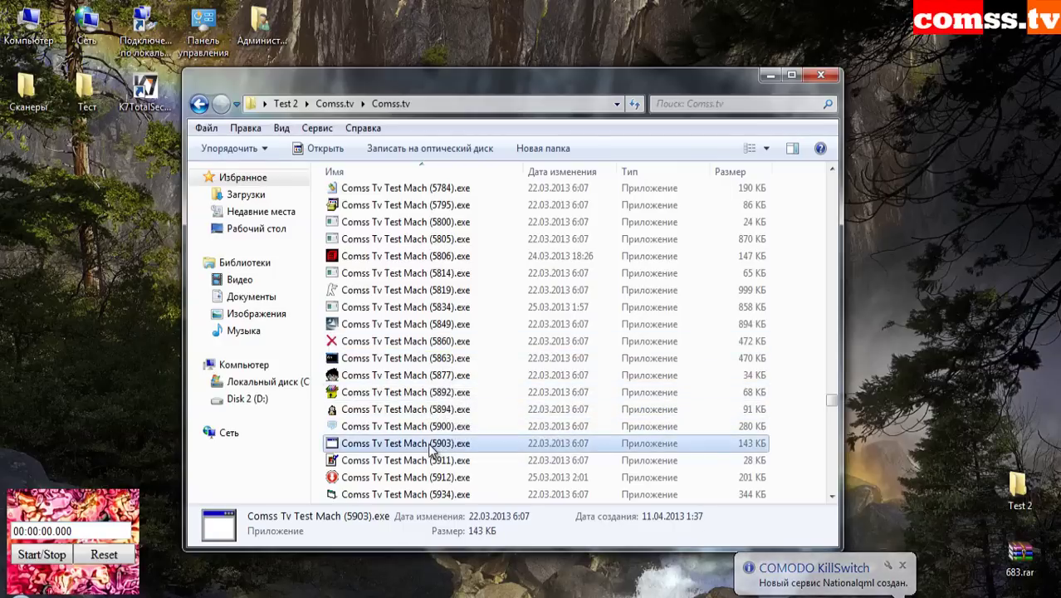
scroll(489, 377, down, 3)
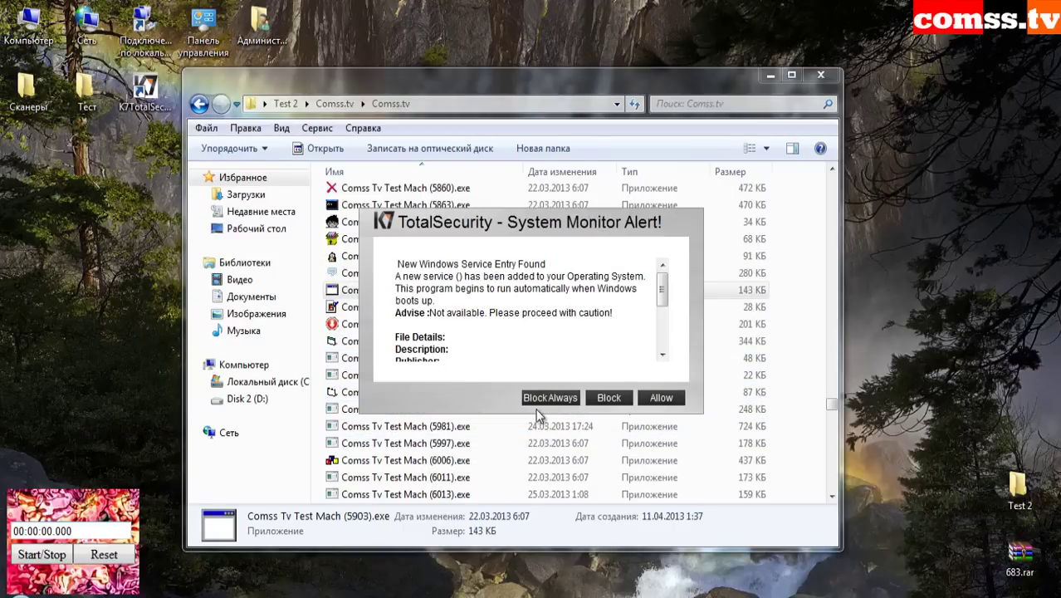
click(610, 395)
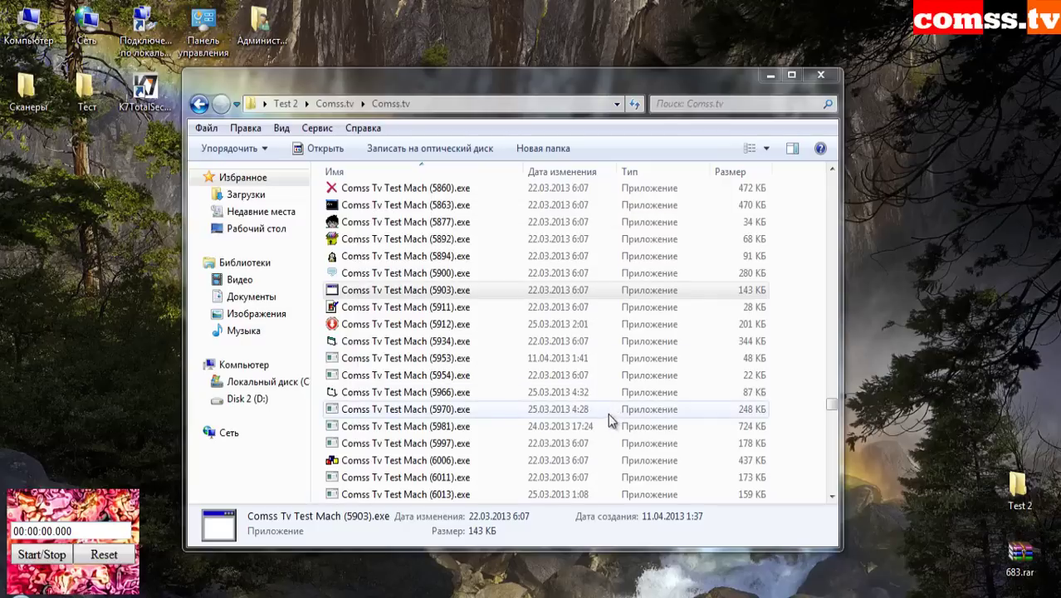
- Run the samples Comss Tv Test Mach (6006).exe, (6025).exe and (6092).exe
scroll(485, 382, down, 3)
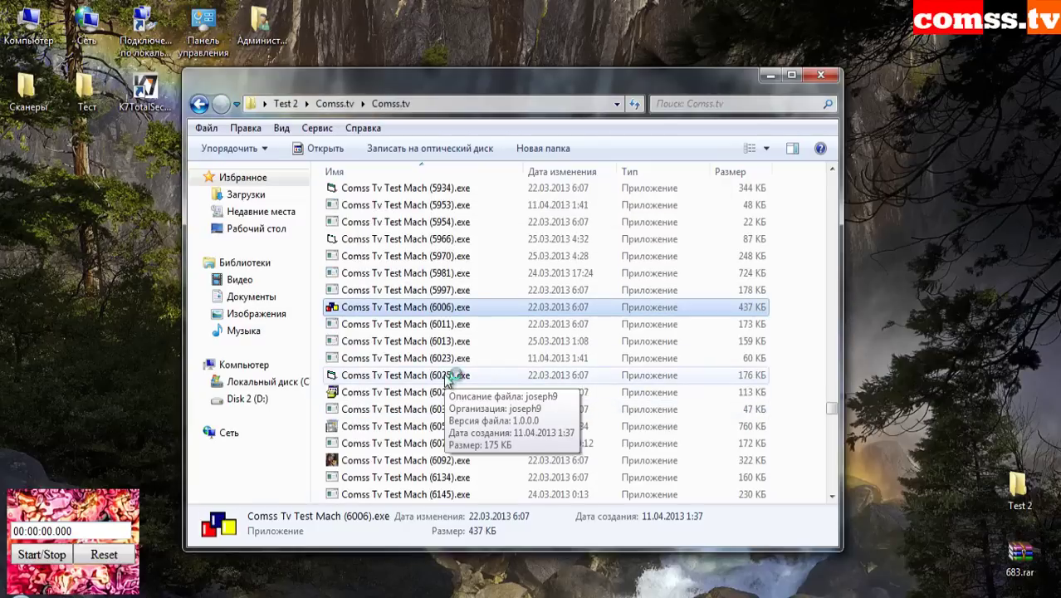
click(448, 378)
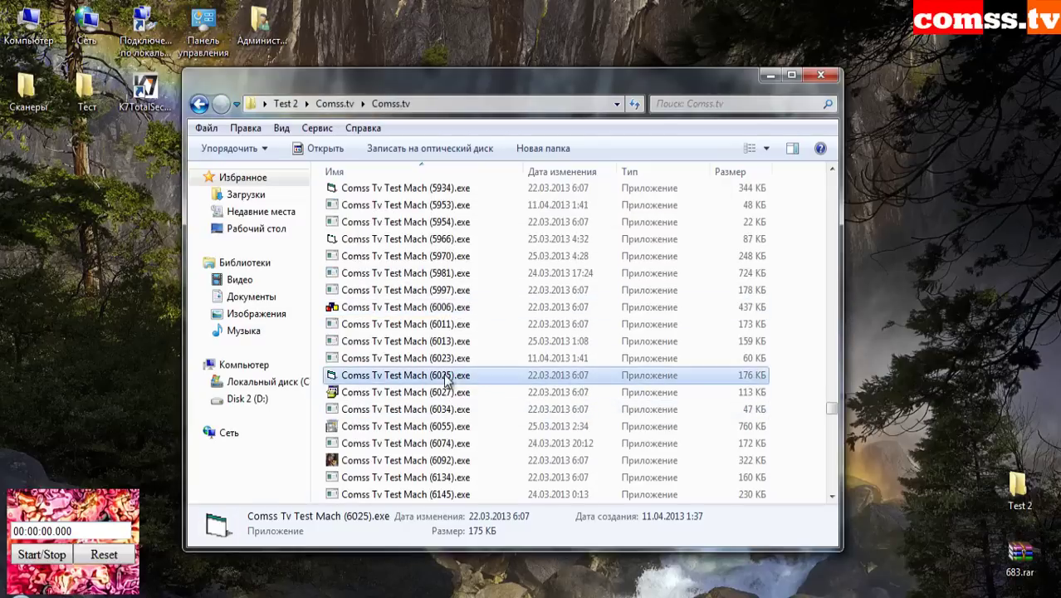
click(448, 463)
scroll(504, 375, down, 5)
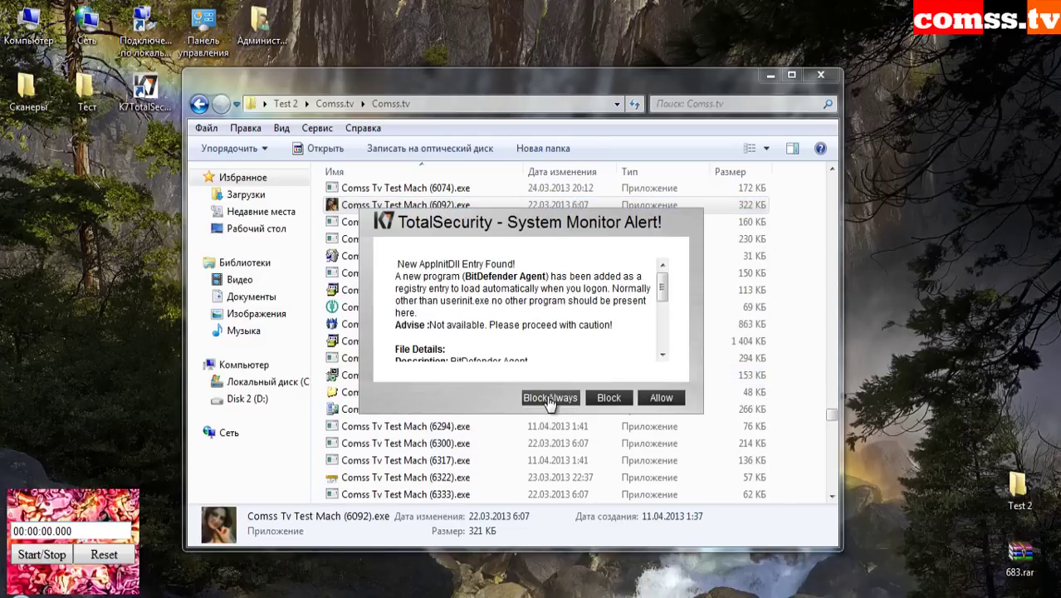
- Block the AppInitDll entry for BitDefender Agent and run Comss Tv Test Mach (6212).exe, closing its error and the MSN browser window
click(549, 398)
click(614, 401)
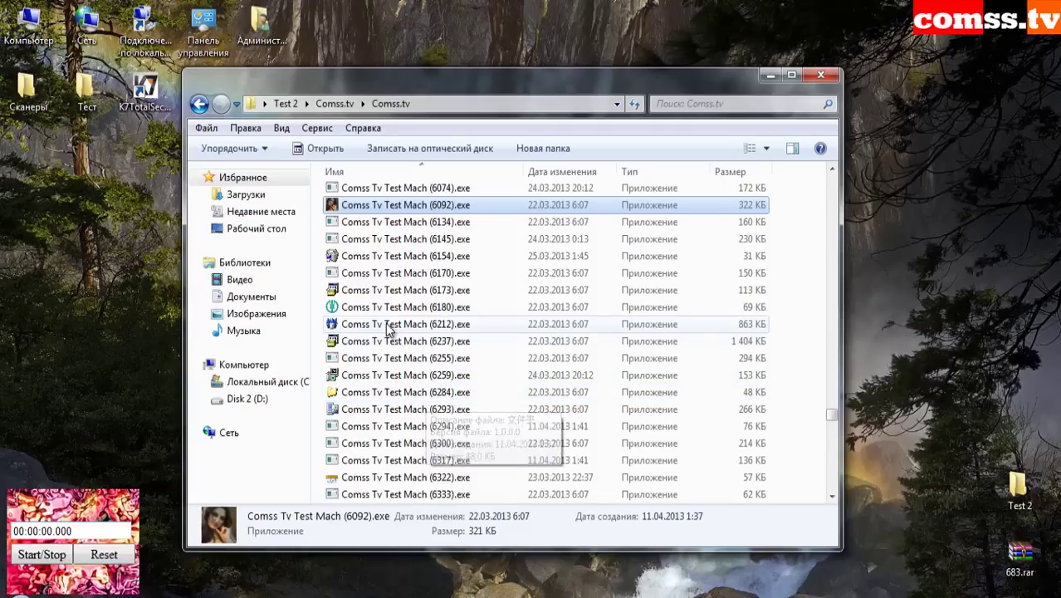
double_click(390, 325)
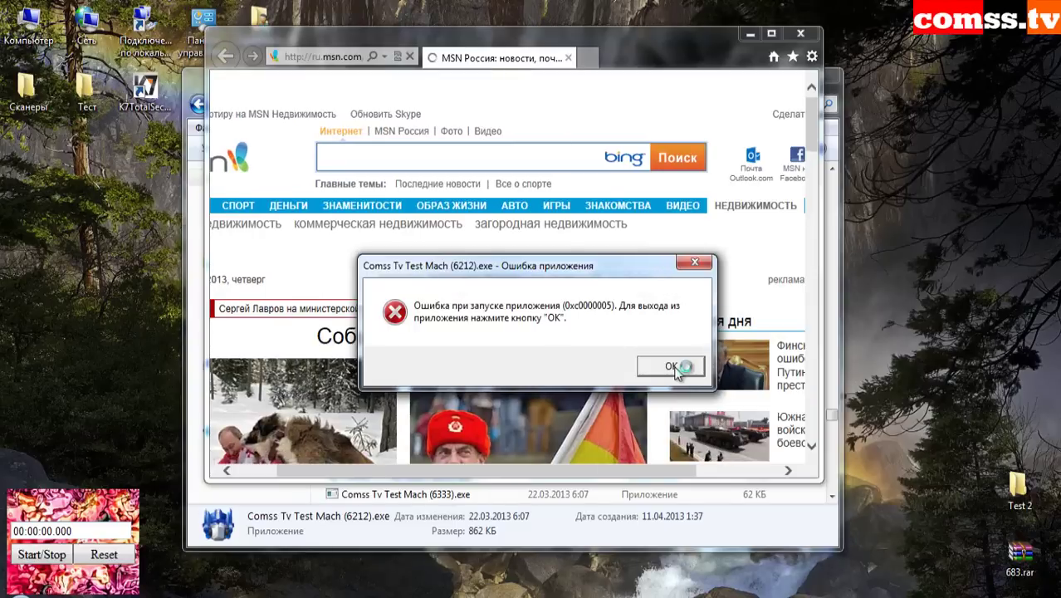
click(677, 364)
click(795, 33)
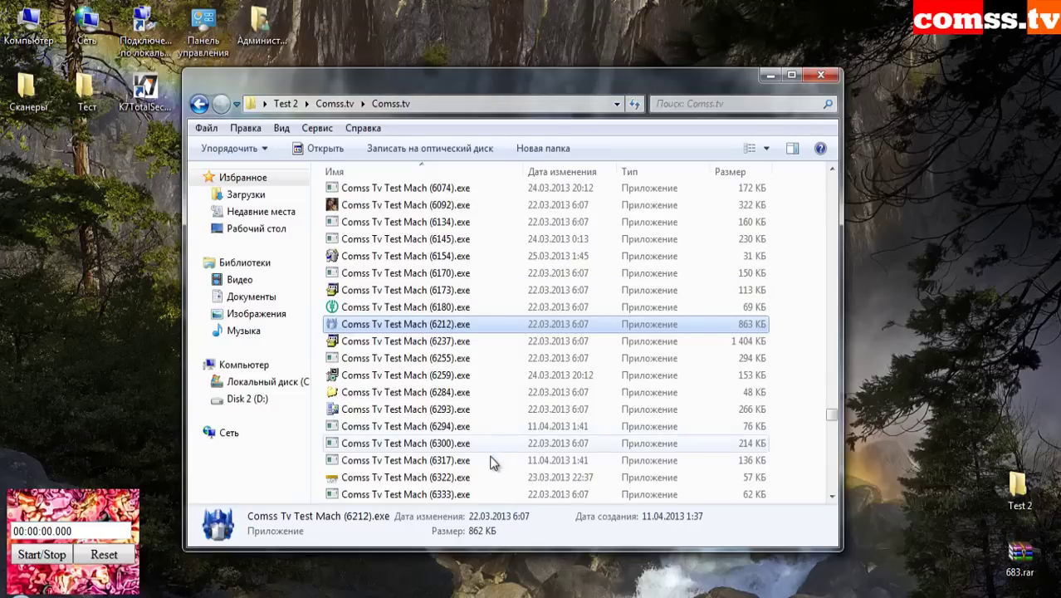
- Run the samples Comss Tv Test Mach (6317).exe, (6418).exe and (6494).exe and block the new shell entry
click(456, 461)
double_click(456, 463)
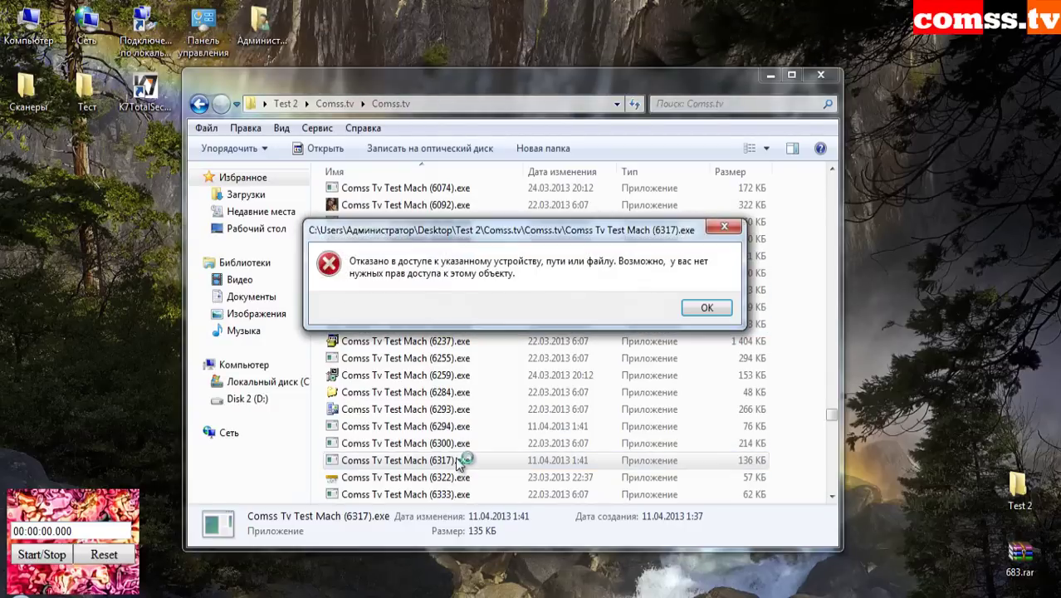
click(717, 309)
scroll(563, 411, down, 6)
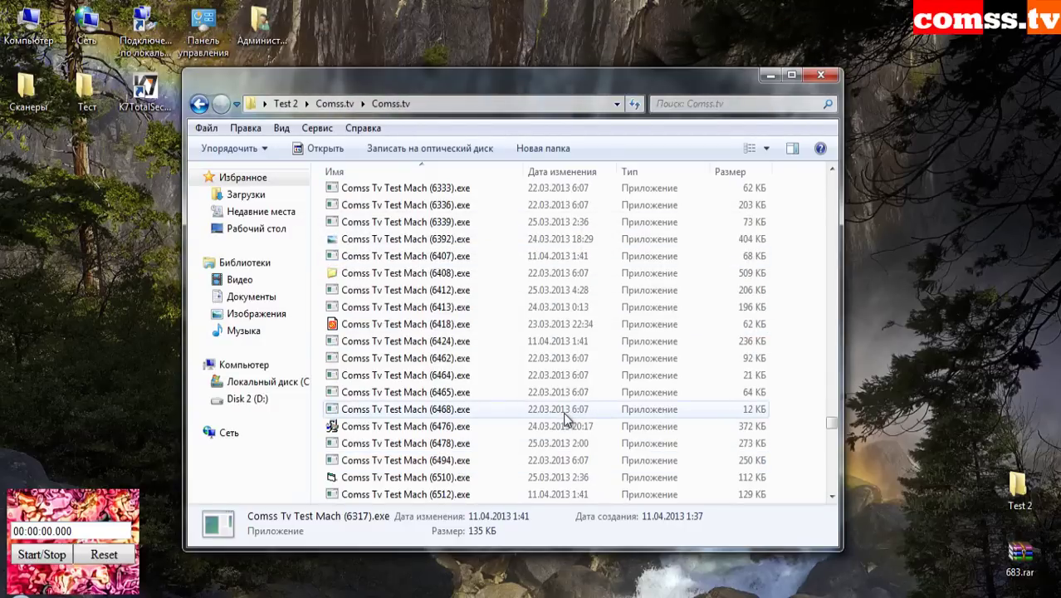
double_click(473, 326)
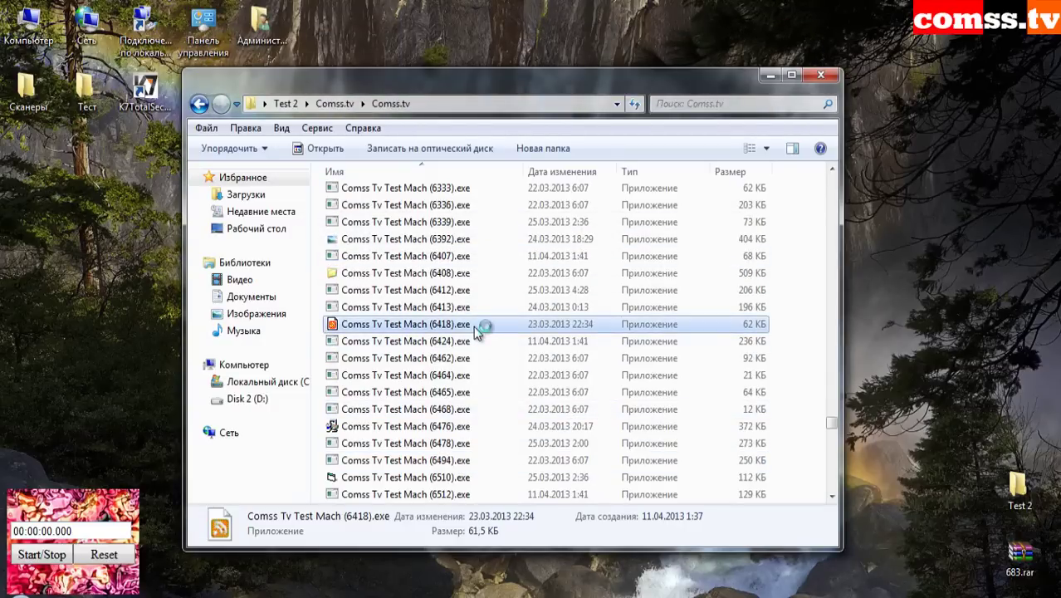
click(458, 463)
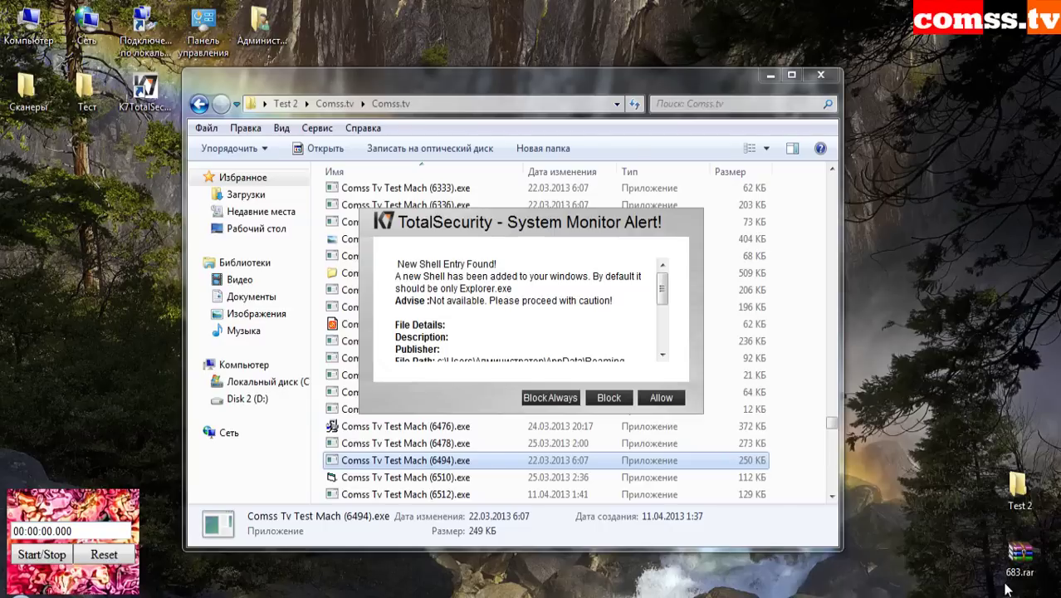
click(608, 397)
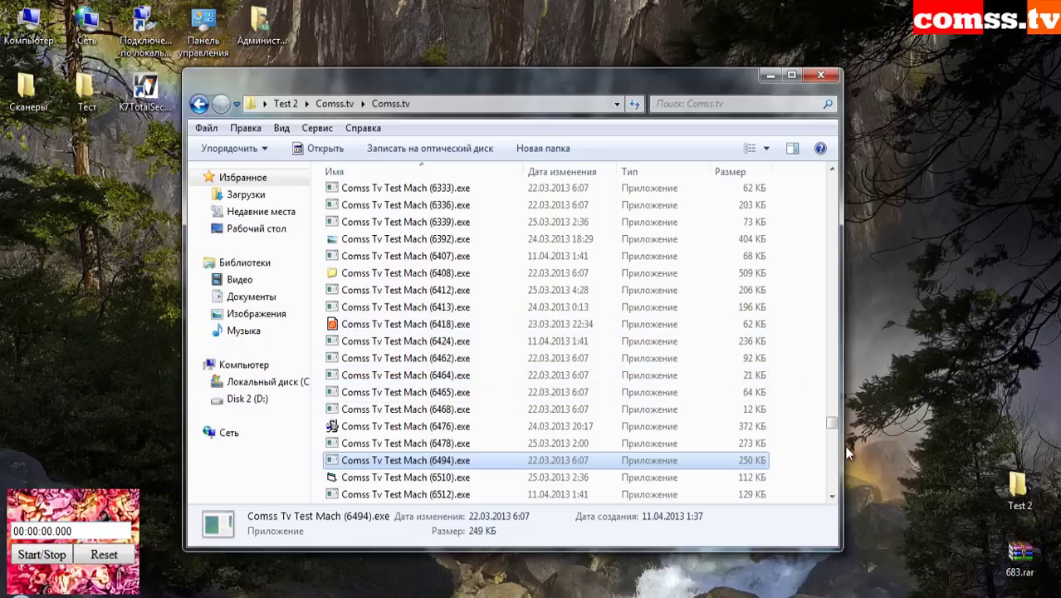
- Run Comss Tv Test Mach (6644).exe and (6709).exe and block the alerts they trigger
click(833, 469)
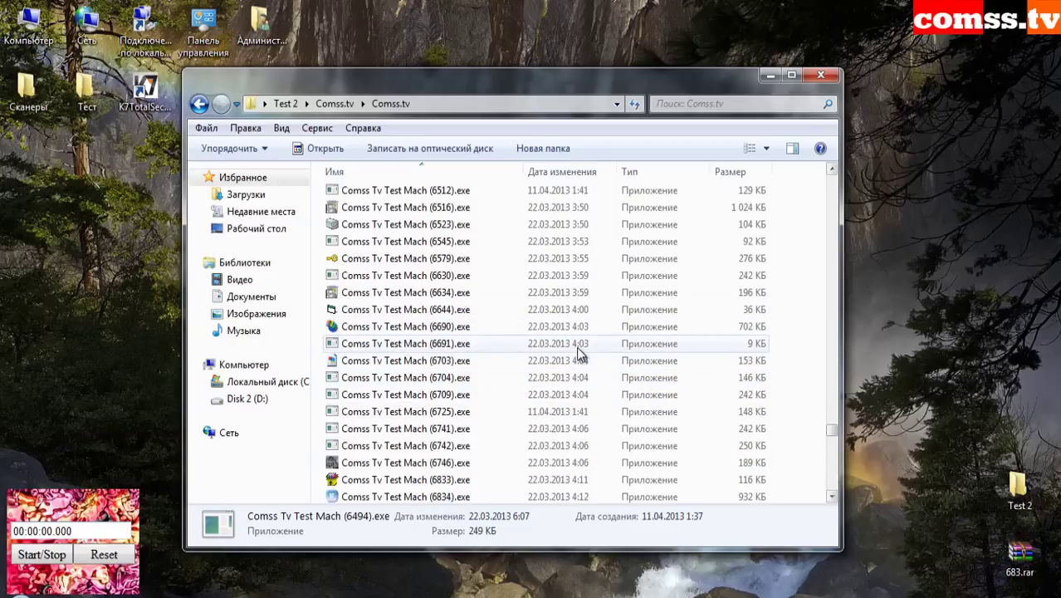
click(470, 310)
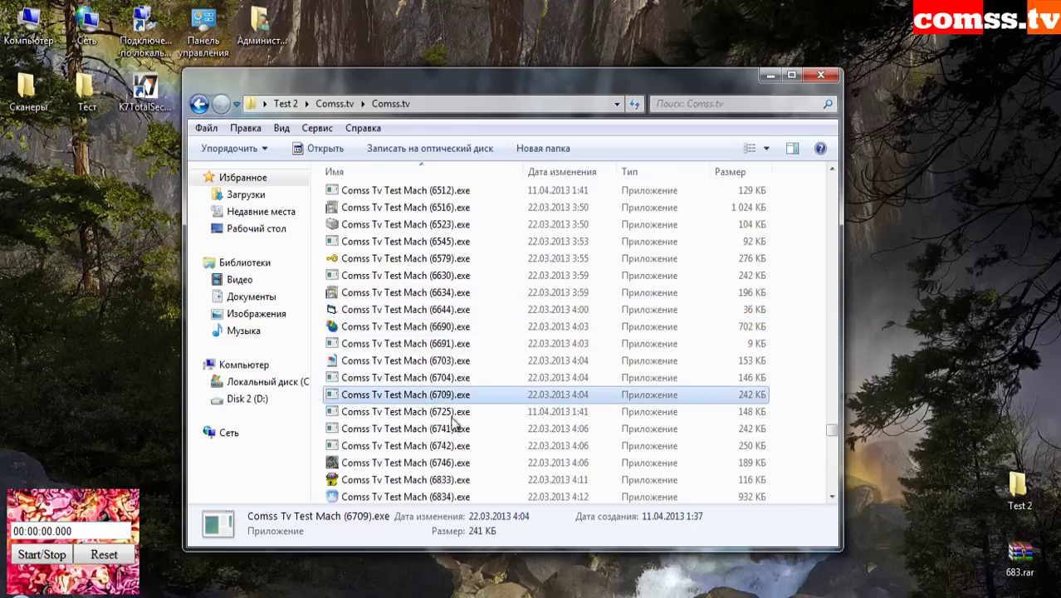
click(571, 401)
click(604, 399)
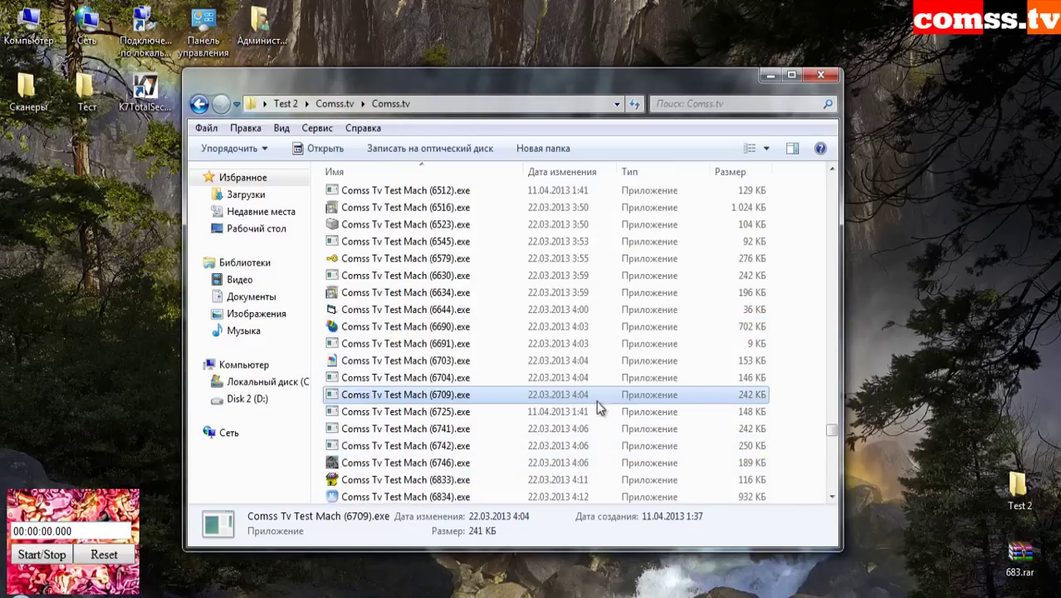
- Run Comss Tv Test Mach (6746).exe and (6863).exe and block the change to the .txt file association
double_click(453, 461)
scroll(468, 431, down, 4)
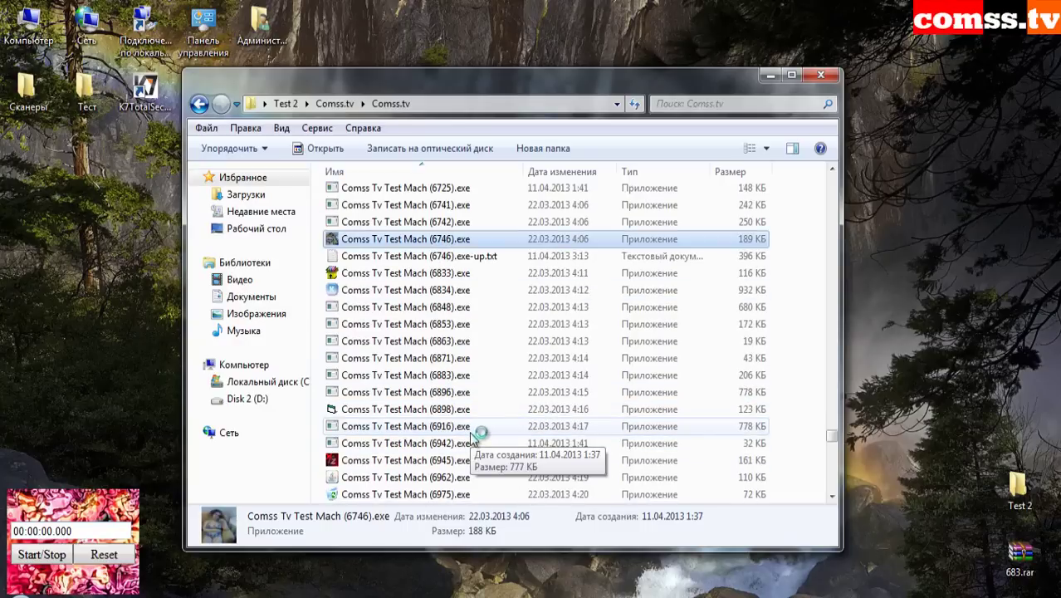
scroll(469, 431, down, 1)
mouse_move(468, 357)
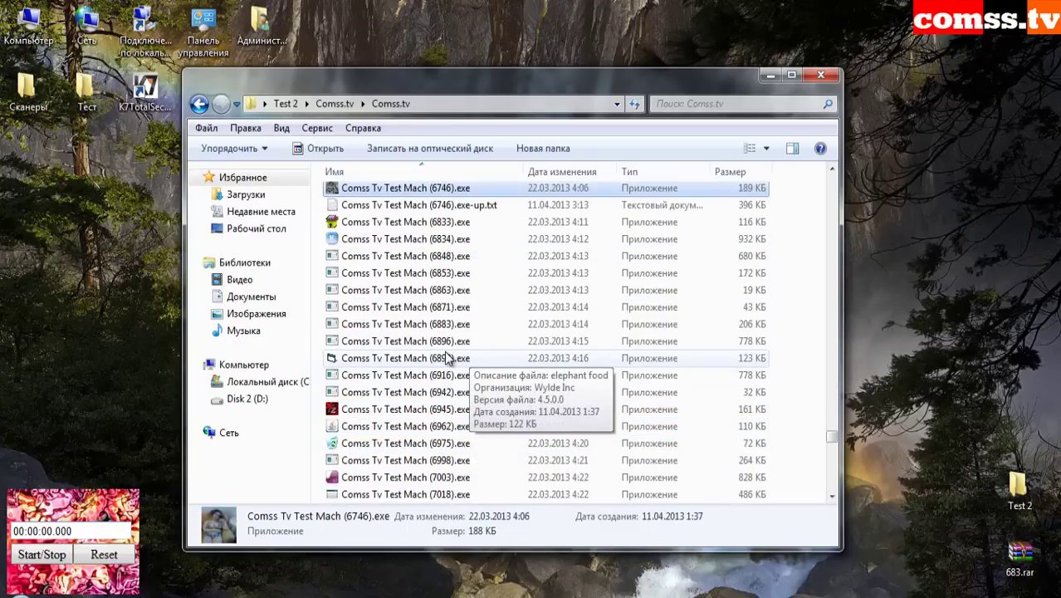
double_click(433, 293)
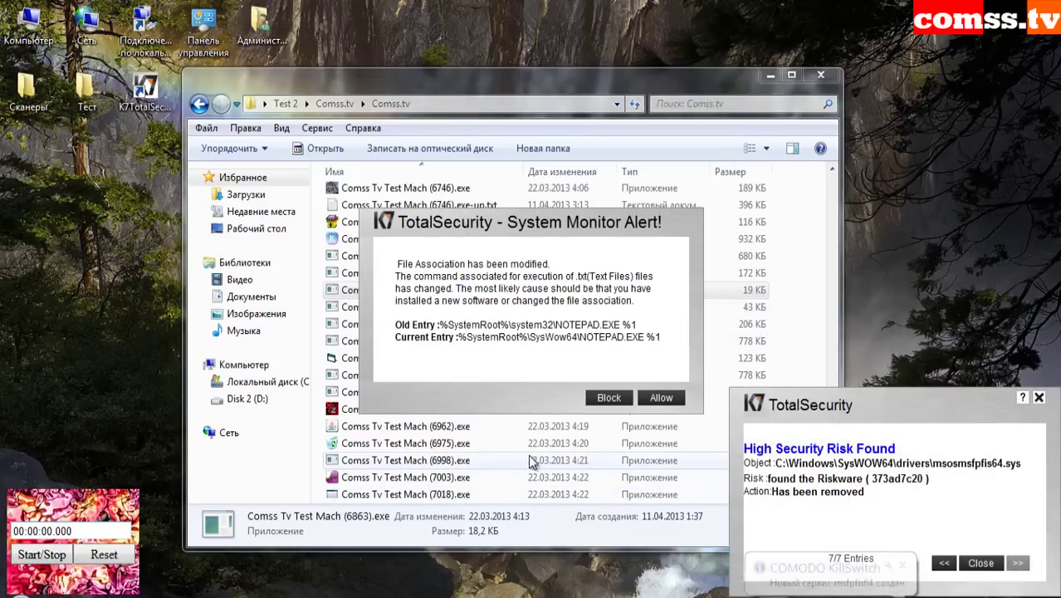
click(608, 397)
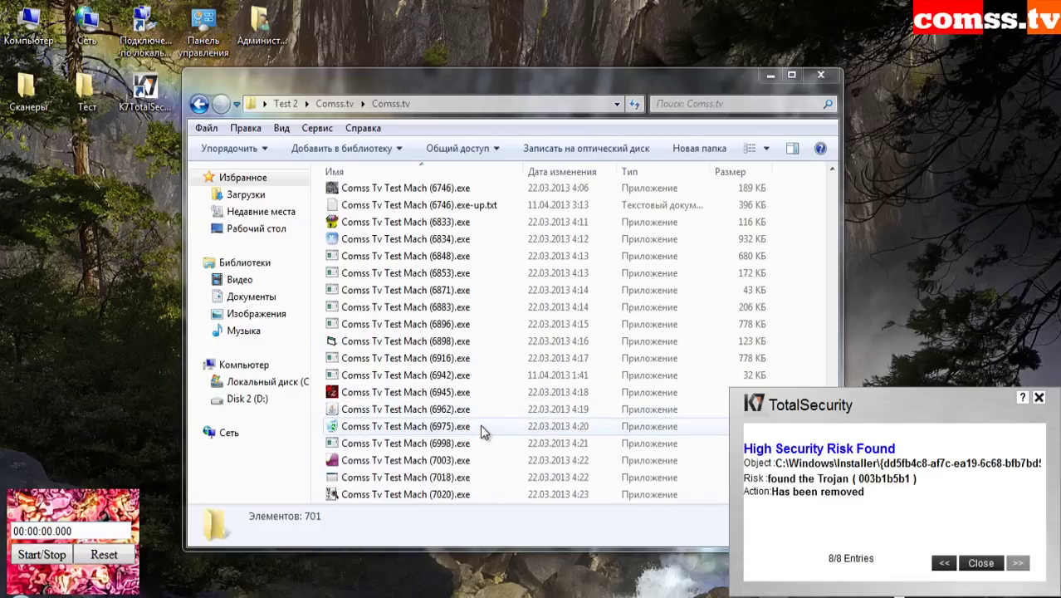
- Run Comss Tv Test Mach (7653).exe and (7787).exe, dismiss the ftp.exe error and block the system monitor alerts
click(437, 325)
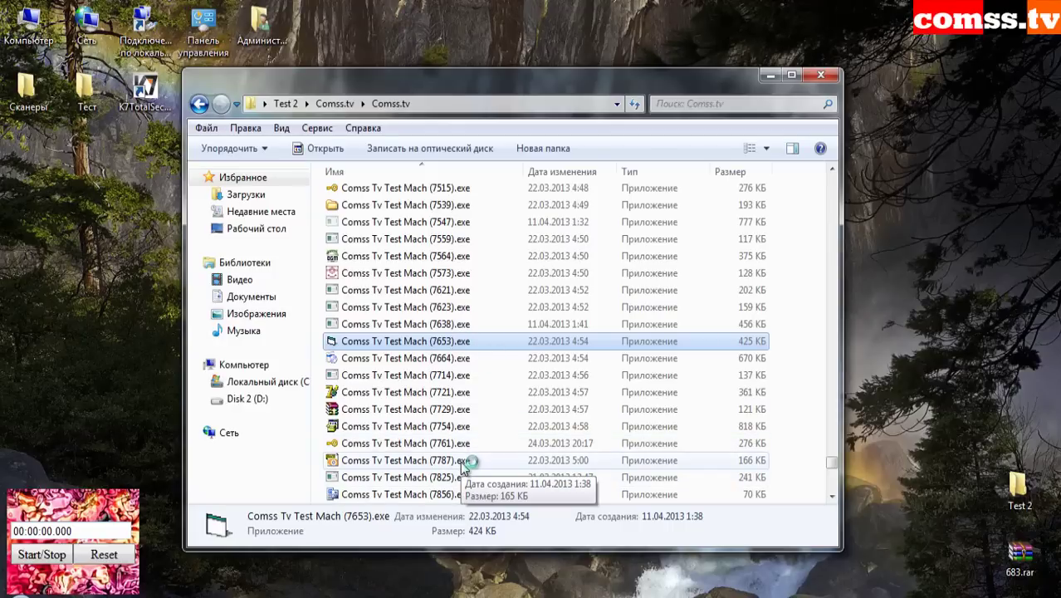
double_click(399, 460)
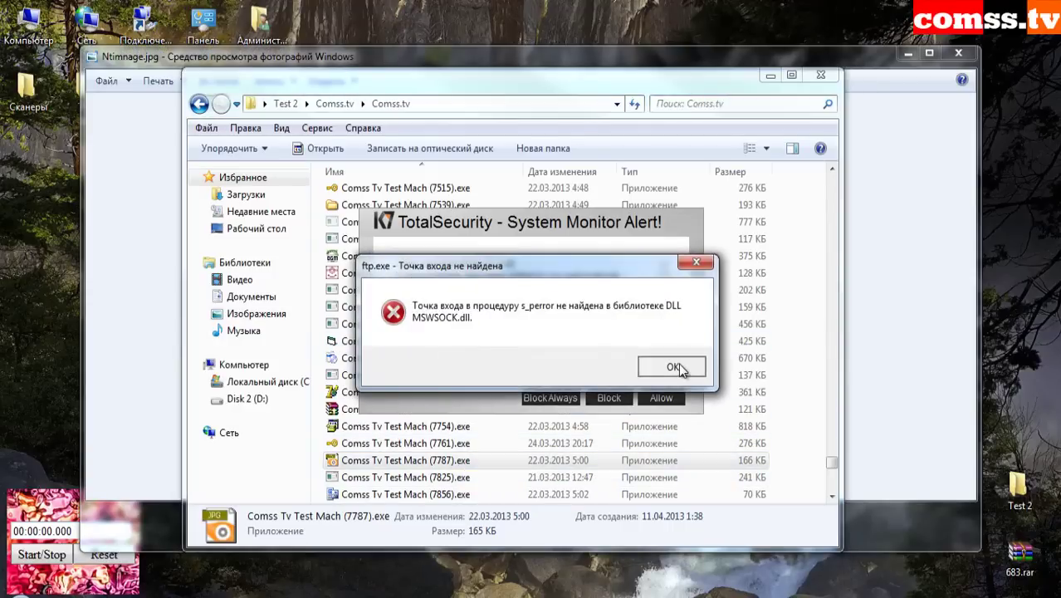
click(674, 366)
click(609, 398)
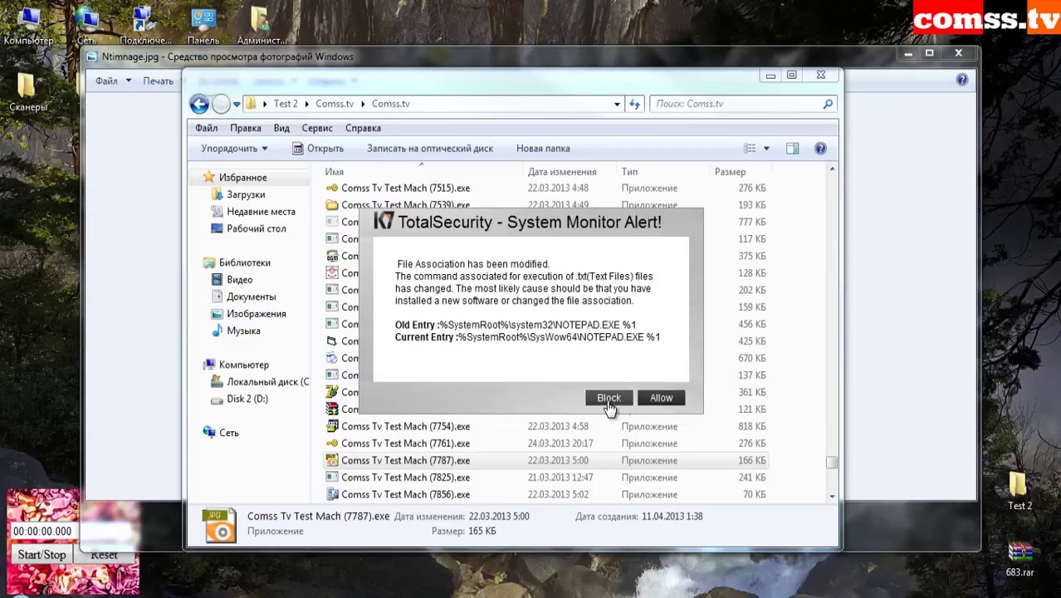
click(608, 398)
click(555, 398)
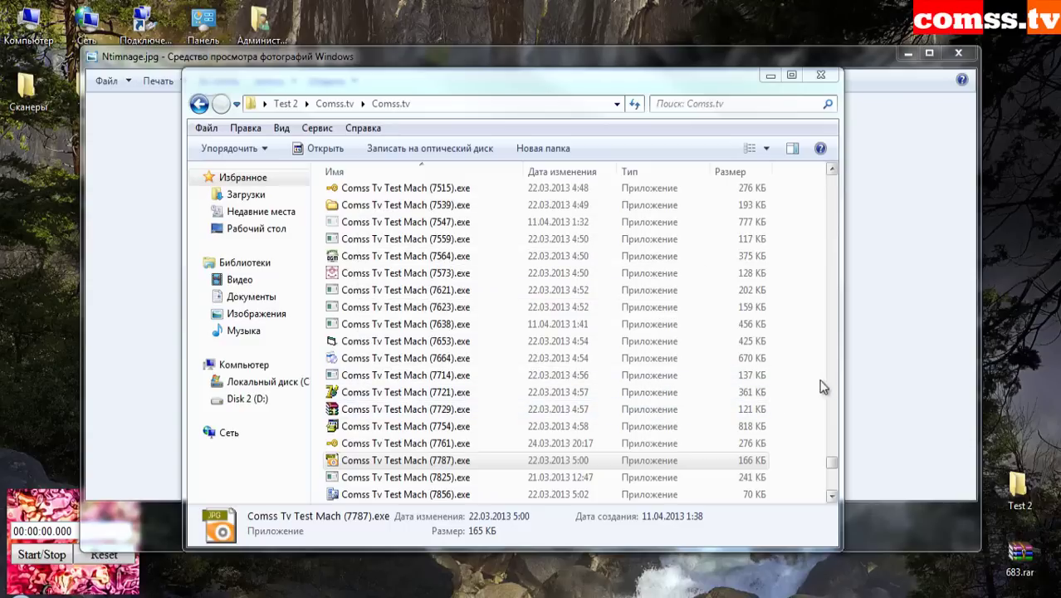
- Close the Ntimnage.jpg photo window and run Comss Tv Test Mach (8058).exe, (8101).exe and (8201).exe
click(873, 387)
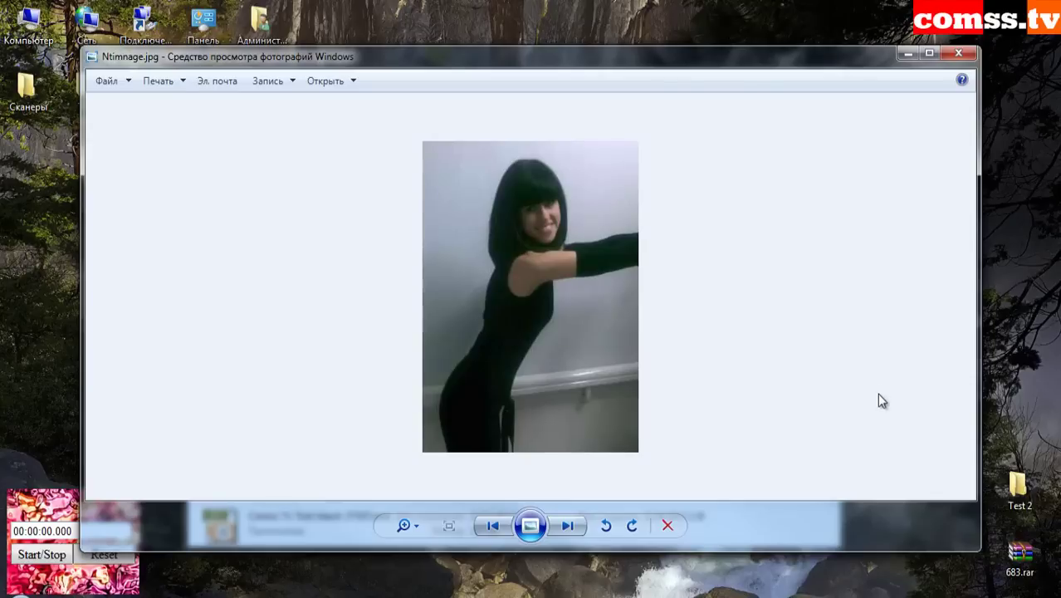
click(957, 54)
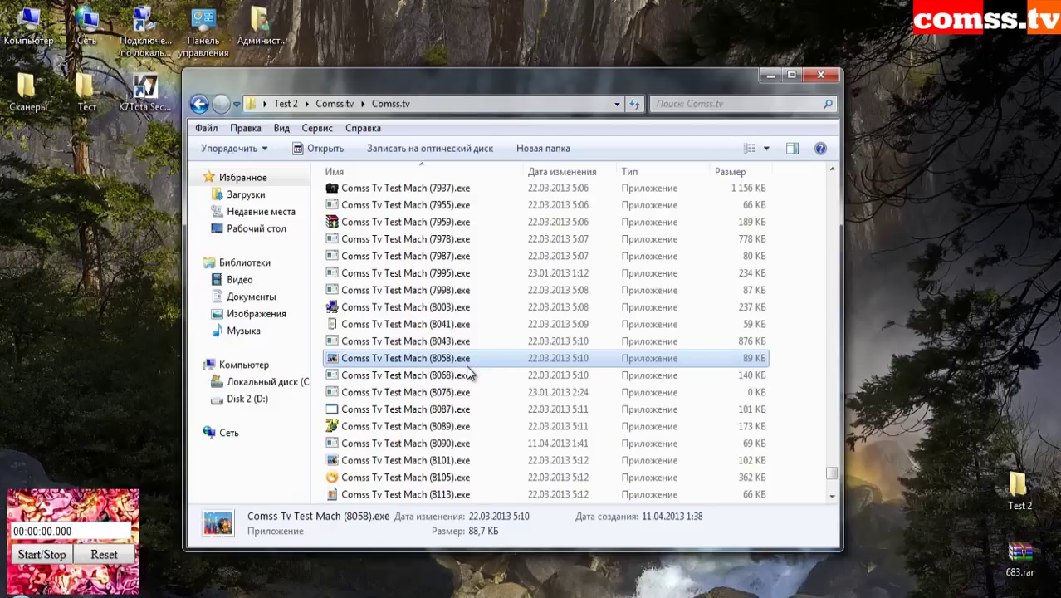
double_click(479, 462)
scroll(492, 411, down, 3)
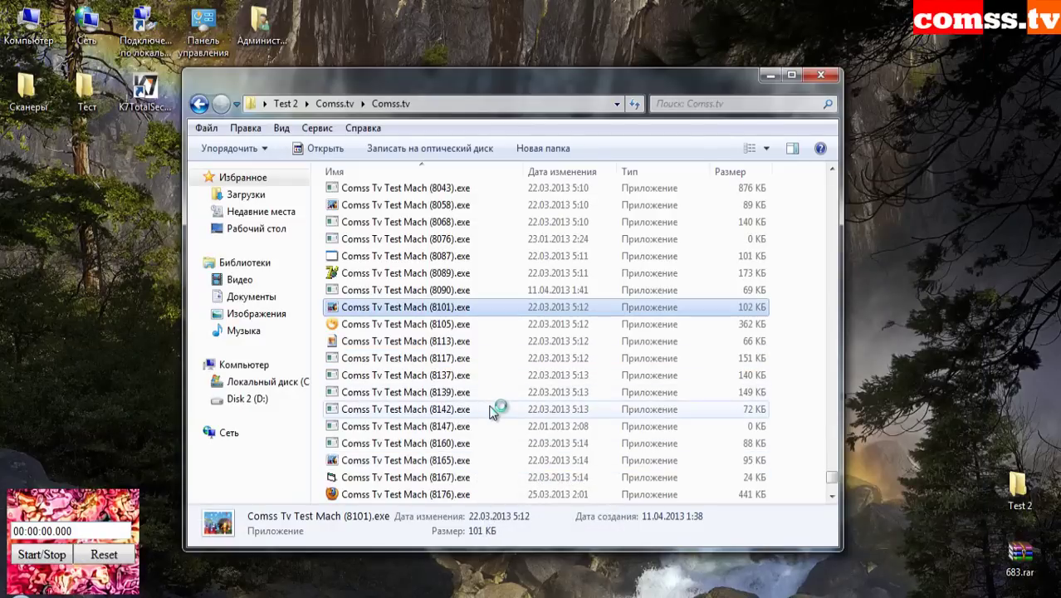
scroll(491, 410, down, 4)
double_click(452, 340)
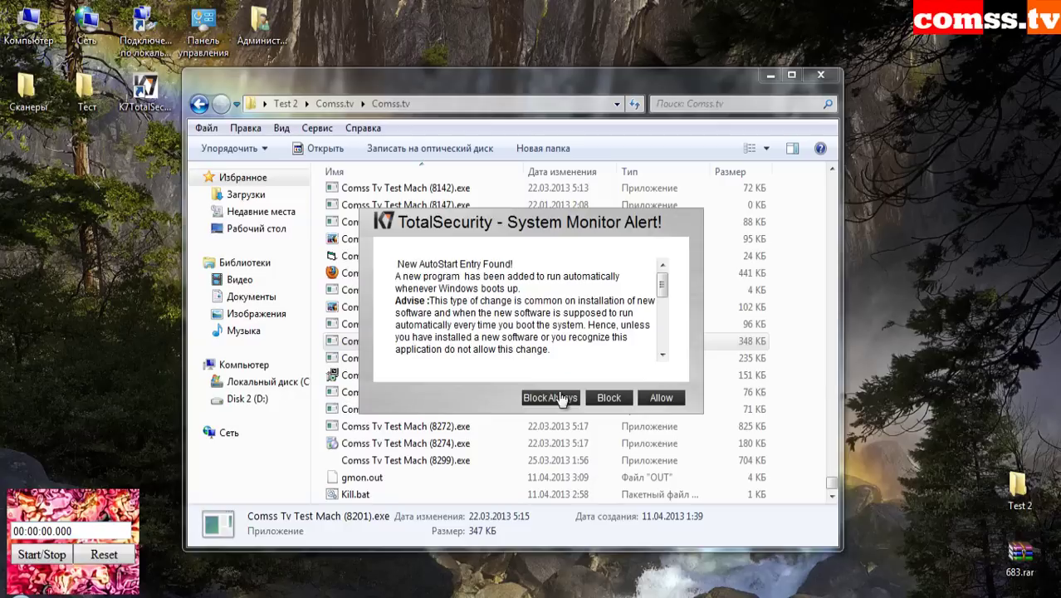
- Always block the new AutoStart entry and block the modified .txt file association
click(562, 399)
click(560, 398)
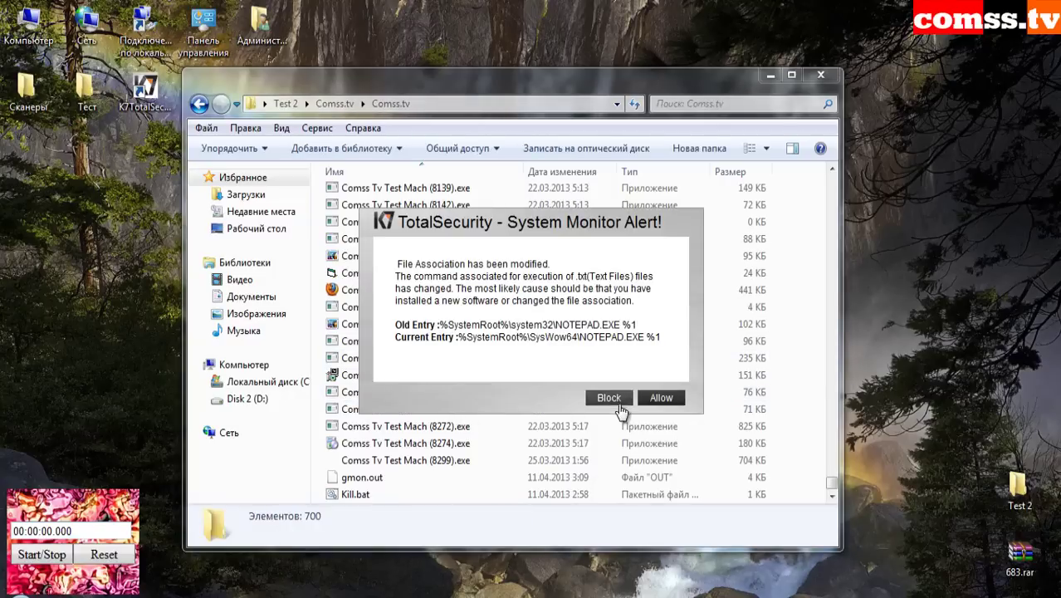
click(609, 398)
- Run the last sample, Comss Tv Test Mach (8299).exe, and block the system monitor alerts it raises
click(530, 460)
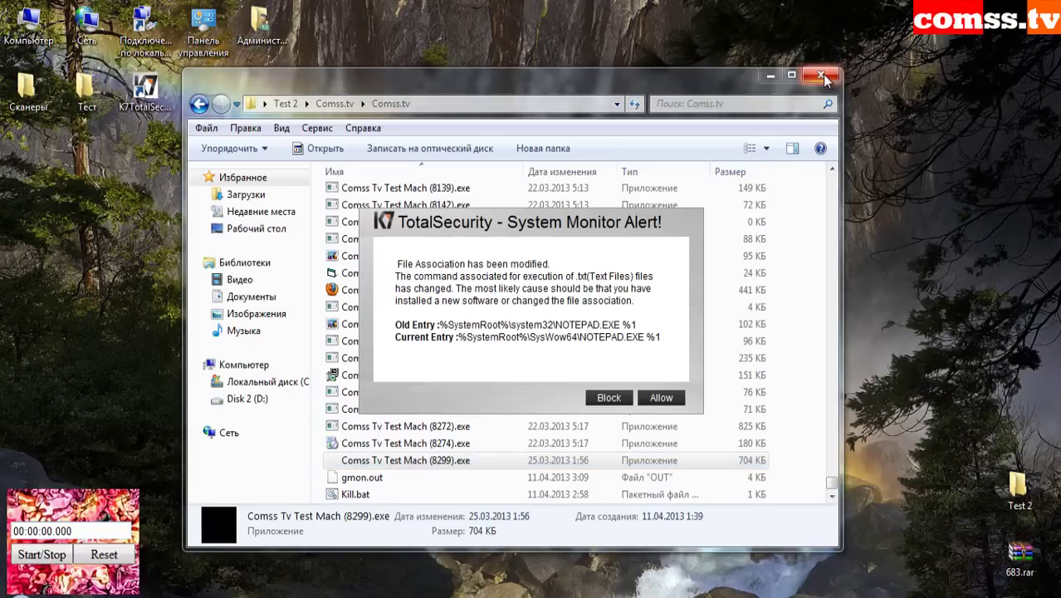
click(609, 399)
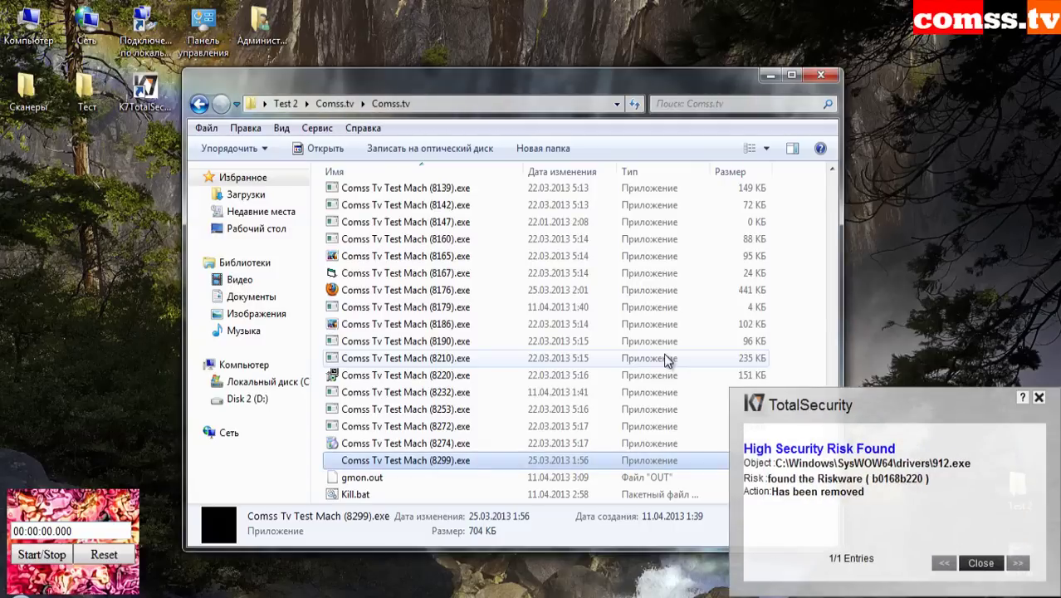
click(554, 402)
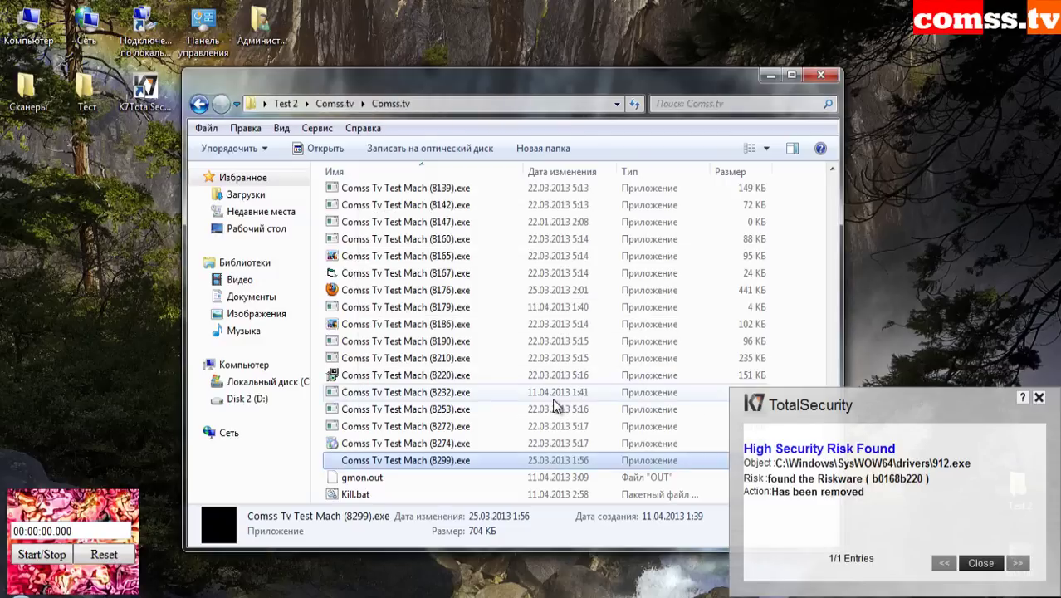
click(610, 395)
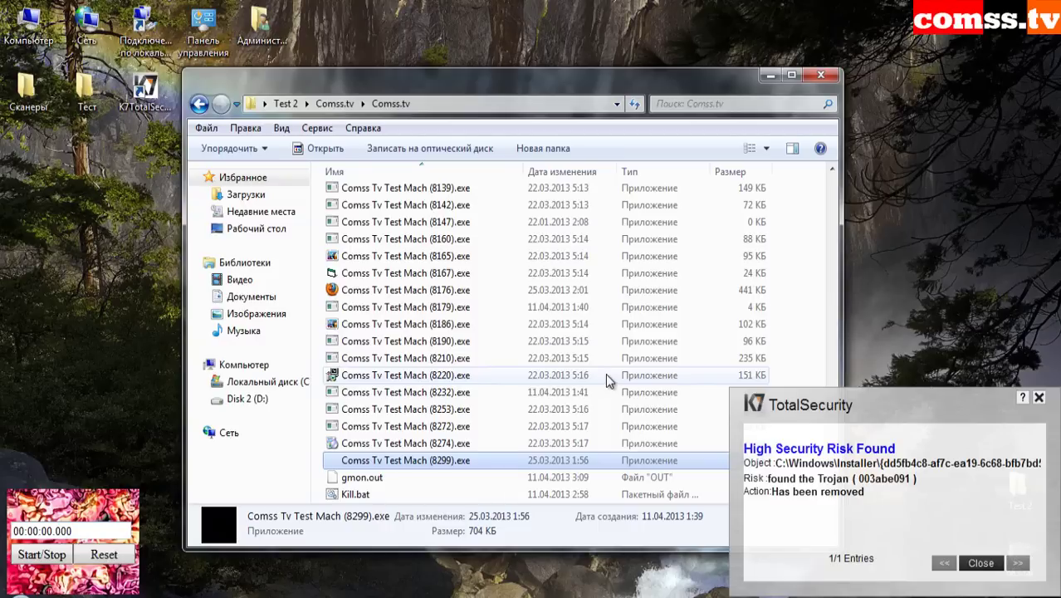
- Close the sample folder, block the .txt file association change and close COMODO KillSwitch after checking its process list
click(820, 76)
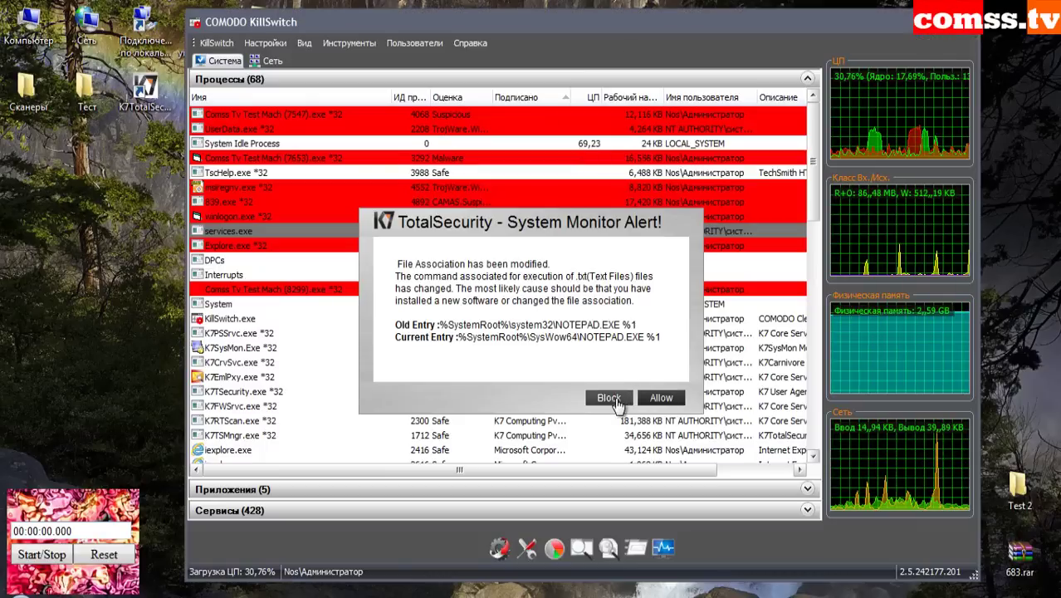
click(611, 399)
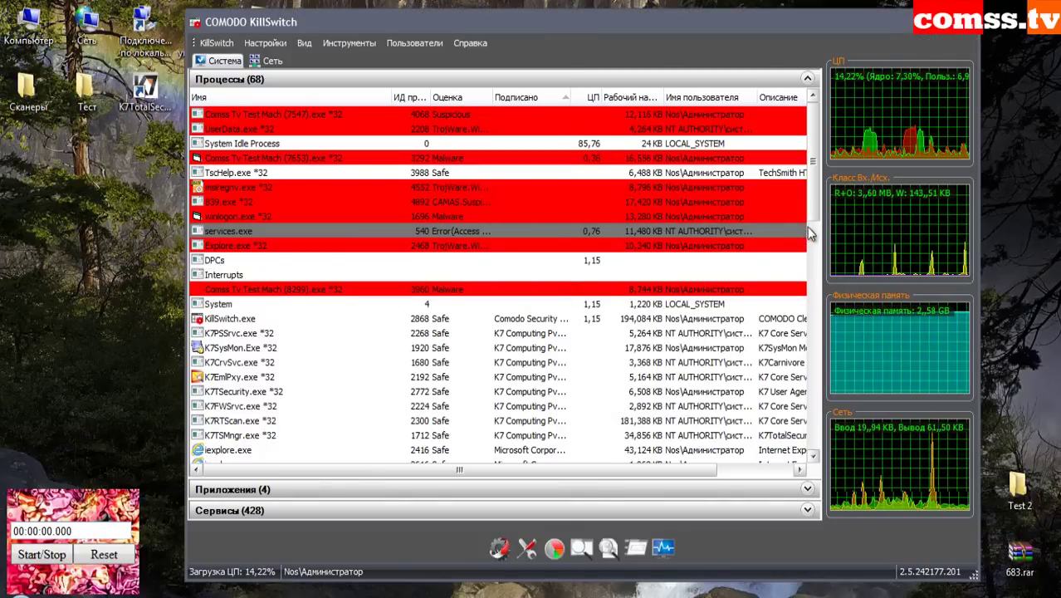
key(alt+F4)
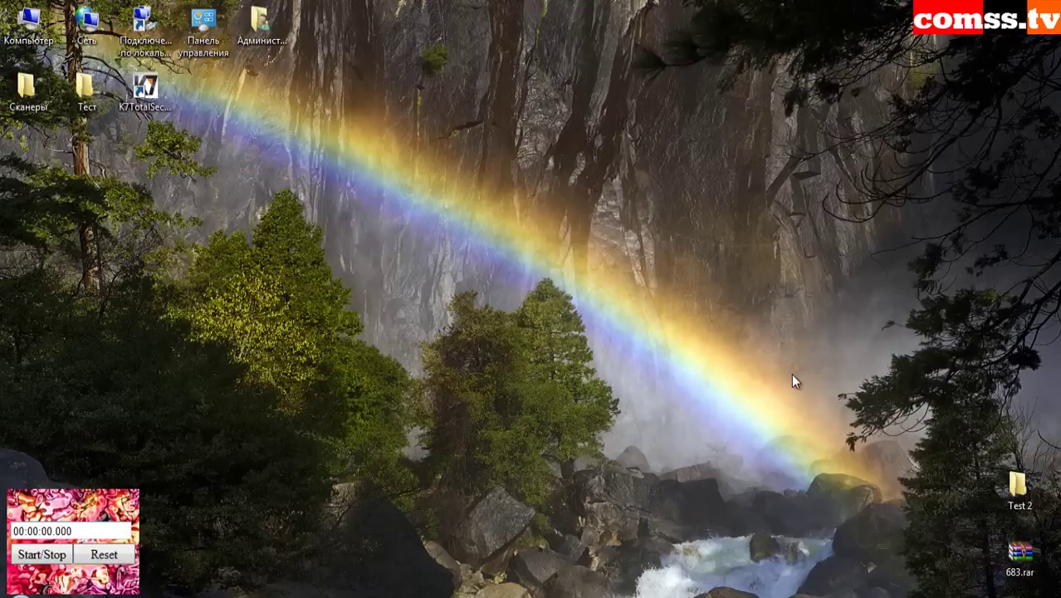
- Open the Сканеры folder, and delete all the samples in the inner Comss.tv folder of Test 2
double_click(31, 87)
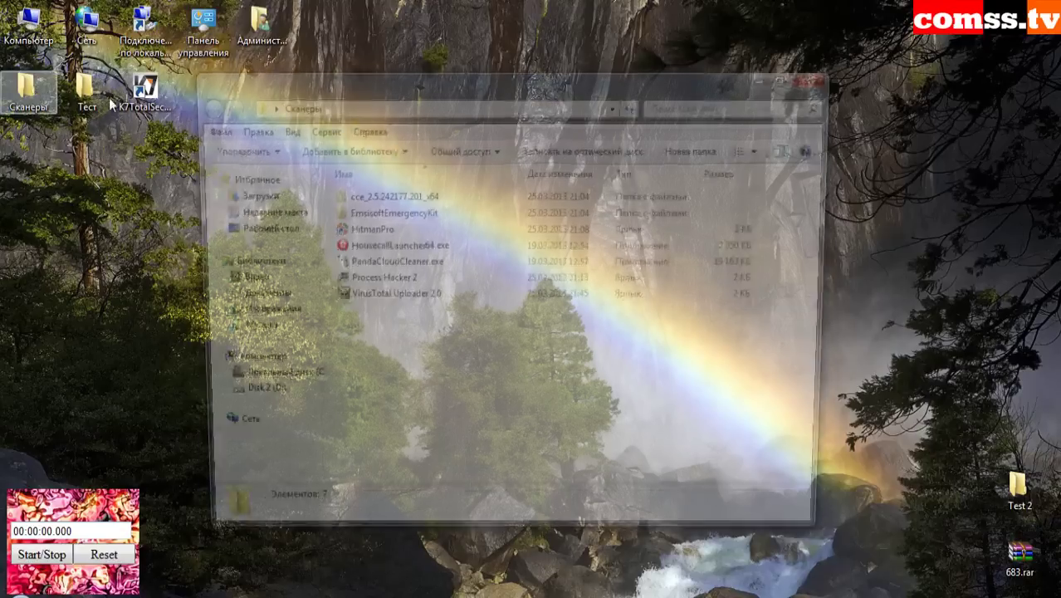
double_click(1014, 488)
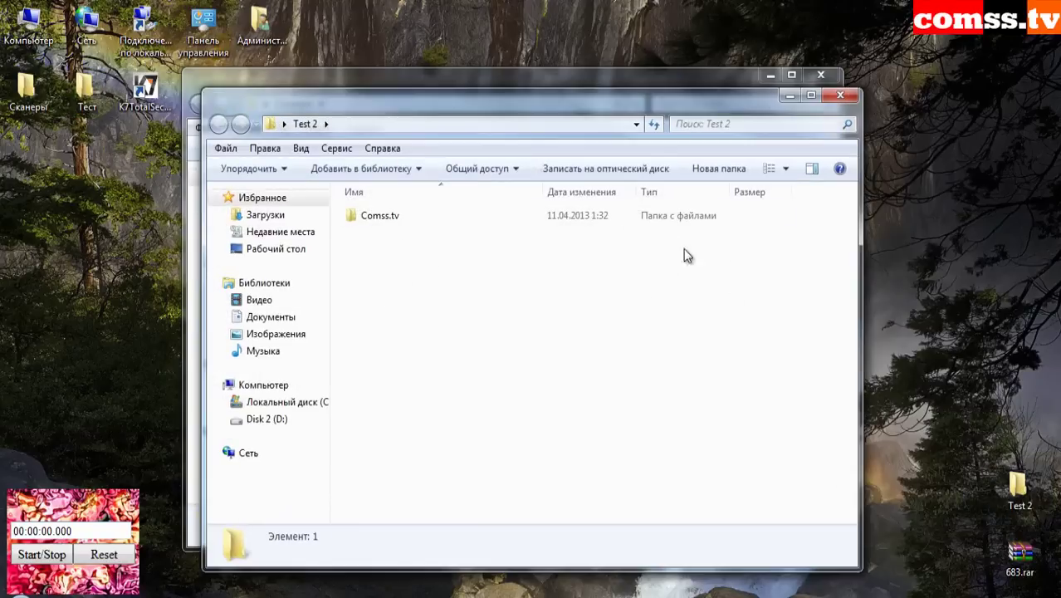
double_click(594, 215)
double_click(590, 215)
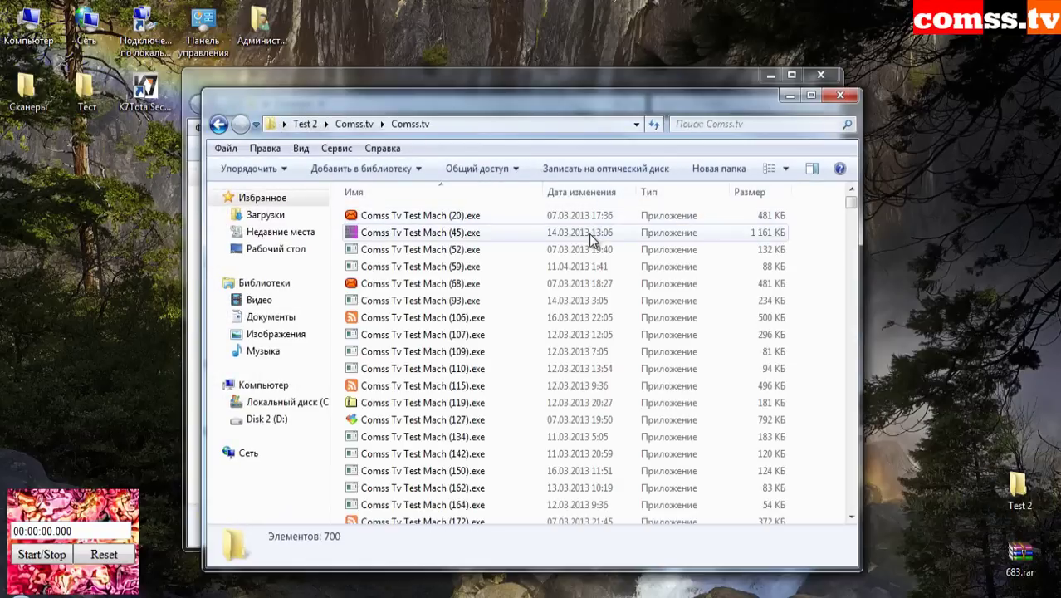
key(ctrl+a)
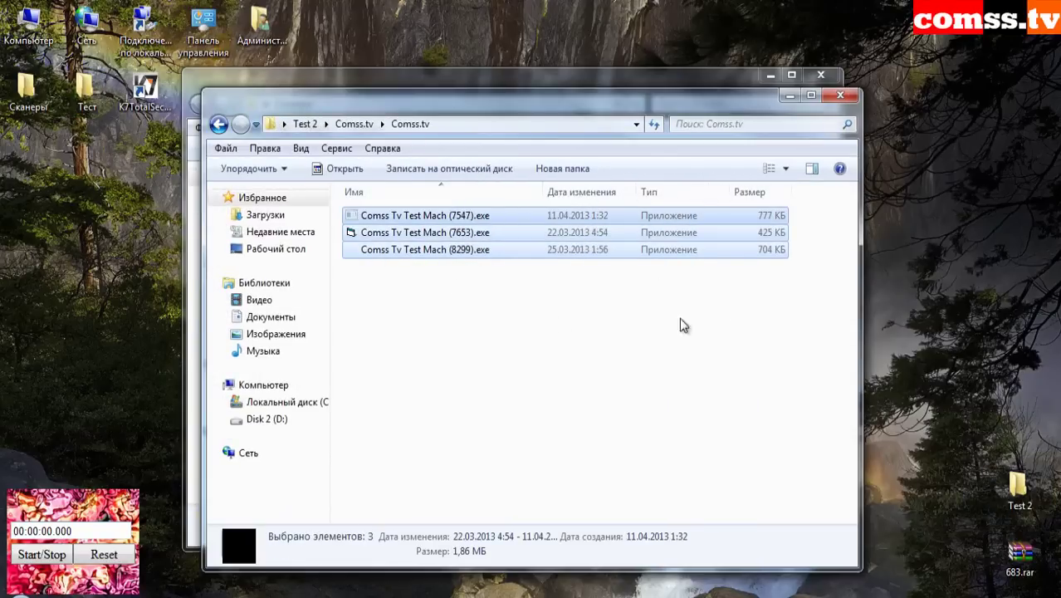
- Close the inner Comss.tv sample folder and launch HitmanPro from the Сканеры folder
click(715, 325)
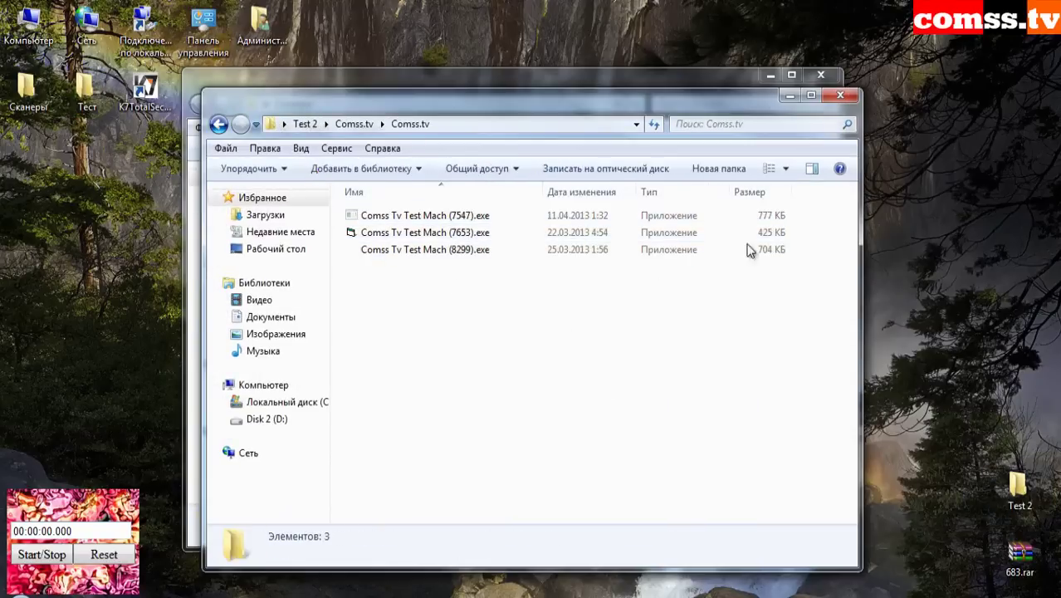
click(839, 96)
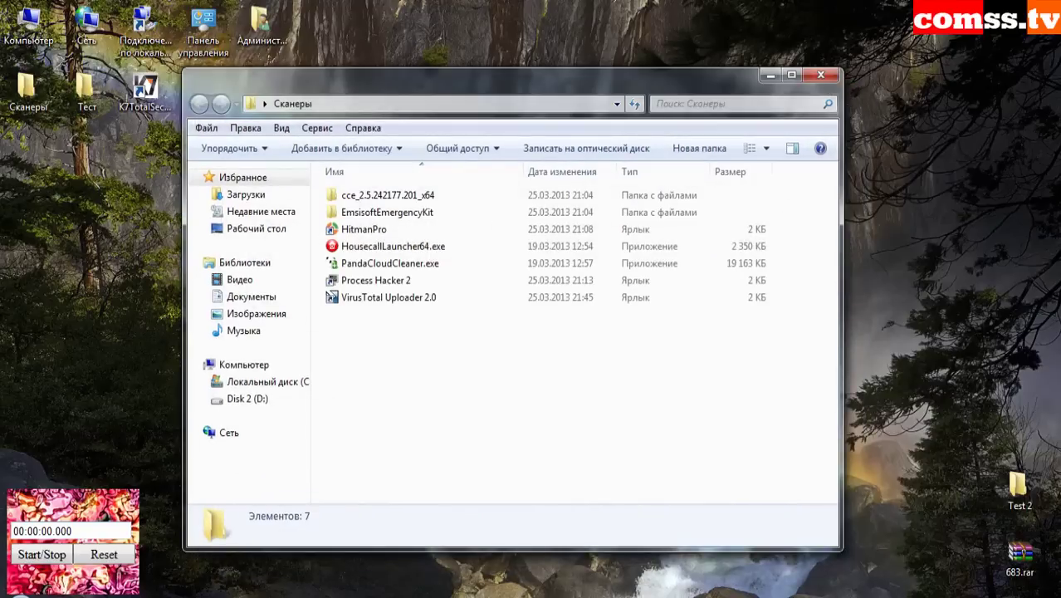
double_click(446, 231)
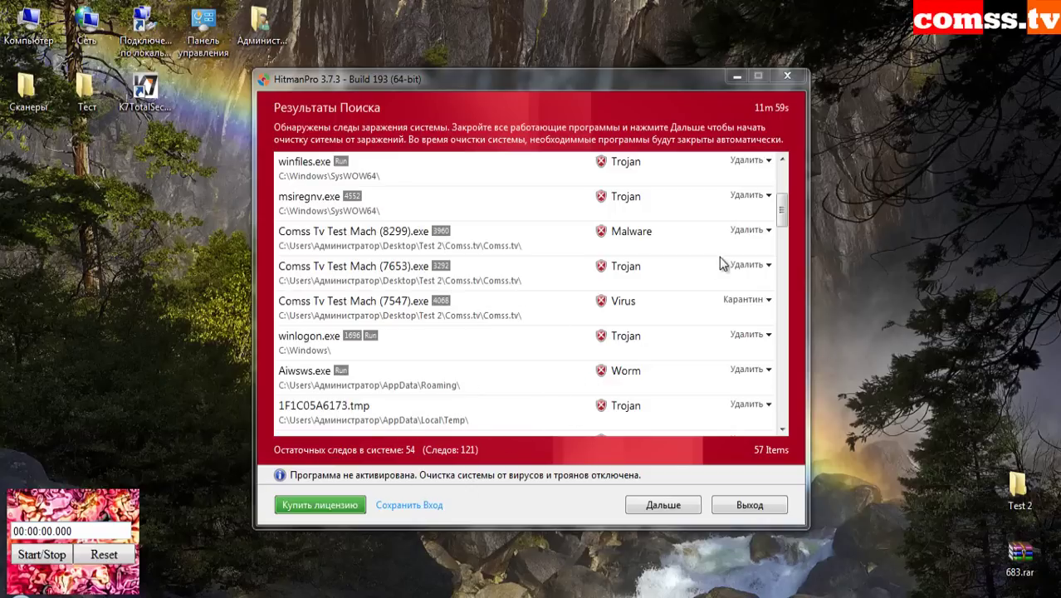
- Look through the full list of infections in the HitmanPro scan results
drag(781, 208, 781, 175)
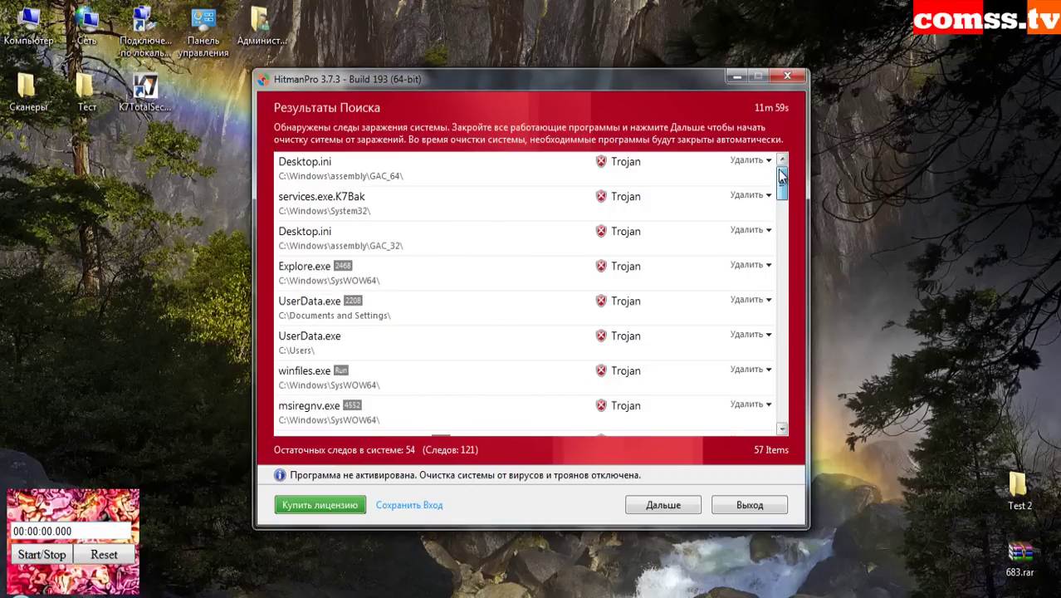
drag(781, 178, 788, 378)
click(634, 340)
click(656, 415)
click(652, 281)
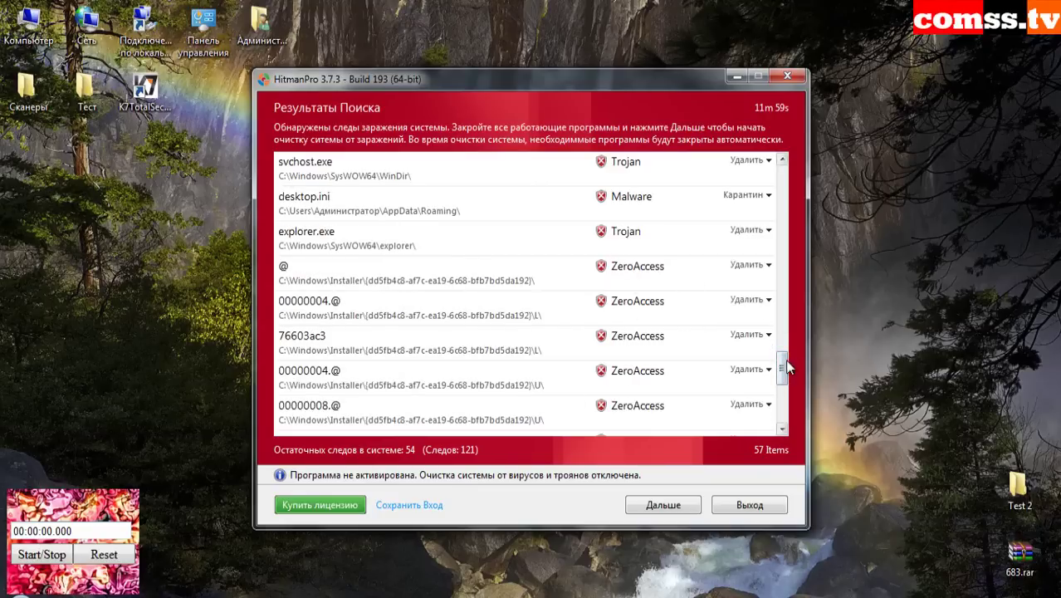
drag(781, 365, 781, 166)
scroll(747, 380, down, 1)
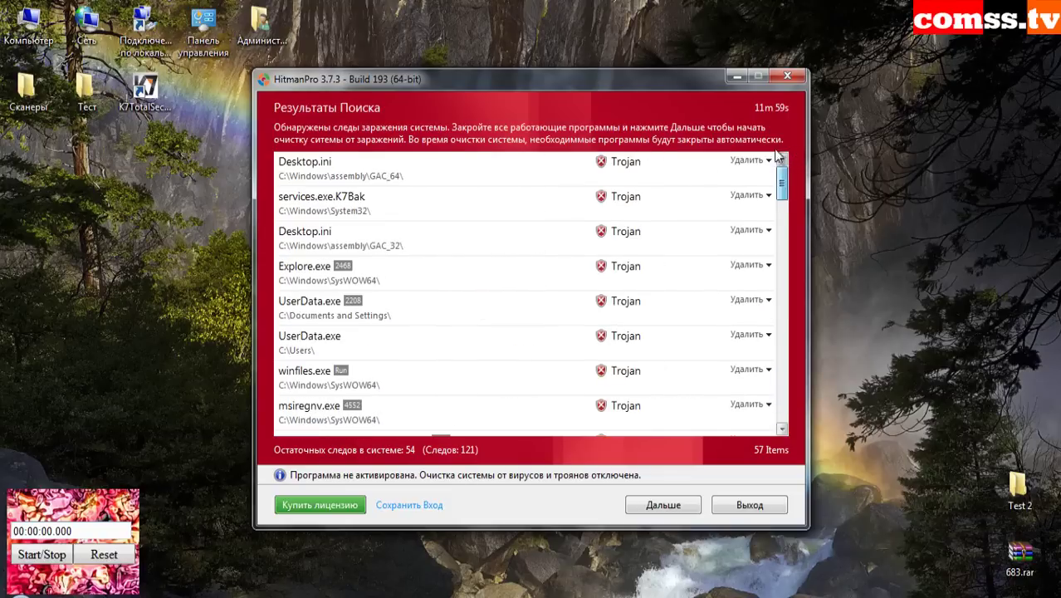
- Inspect the engine detection names for Desktop.ini, Explore.exe, UserData.exe, winfiles.exe and msiregnv.exe
click(508, 248)
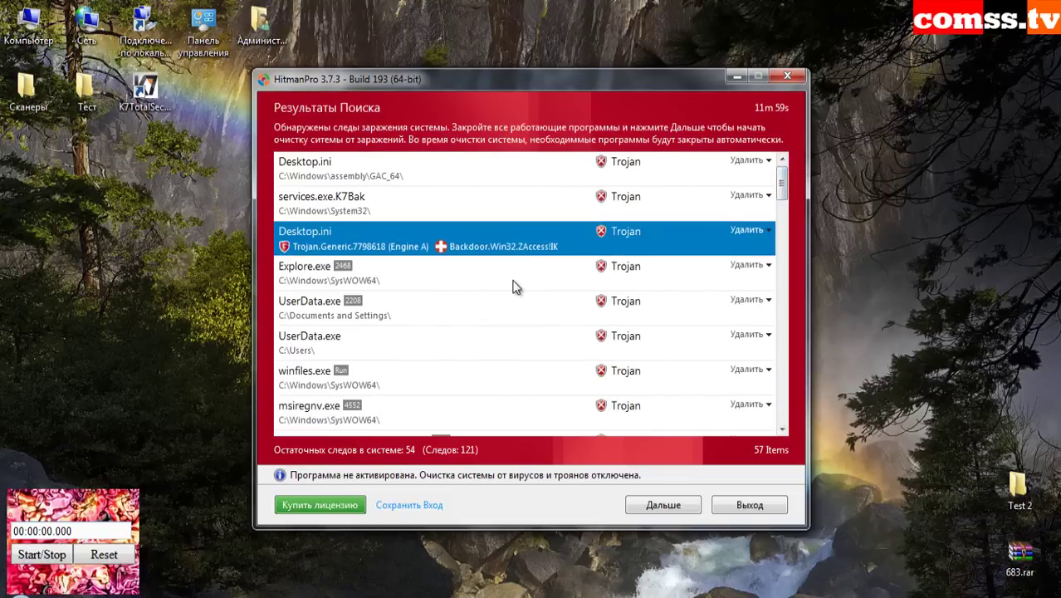
click(509, 281)
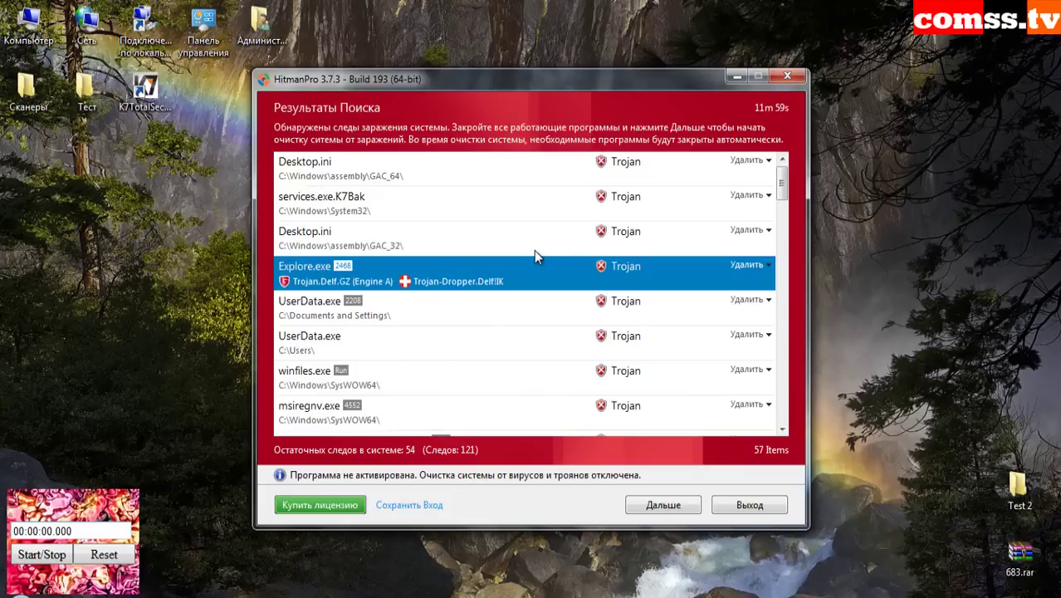
click(534, 250)
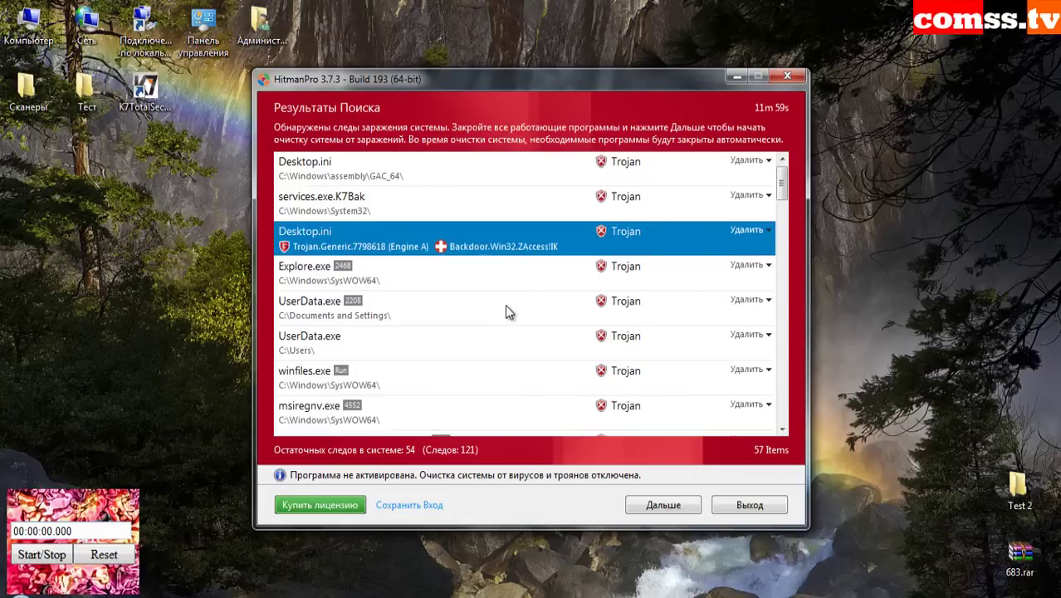
click(452, 309)
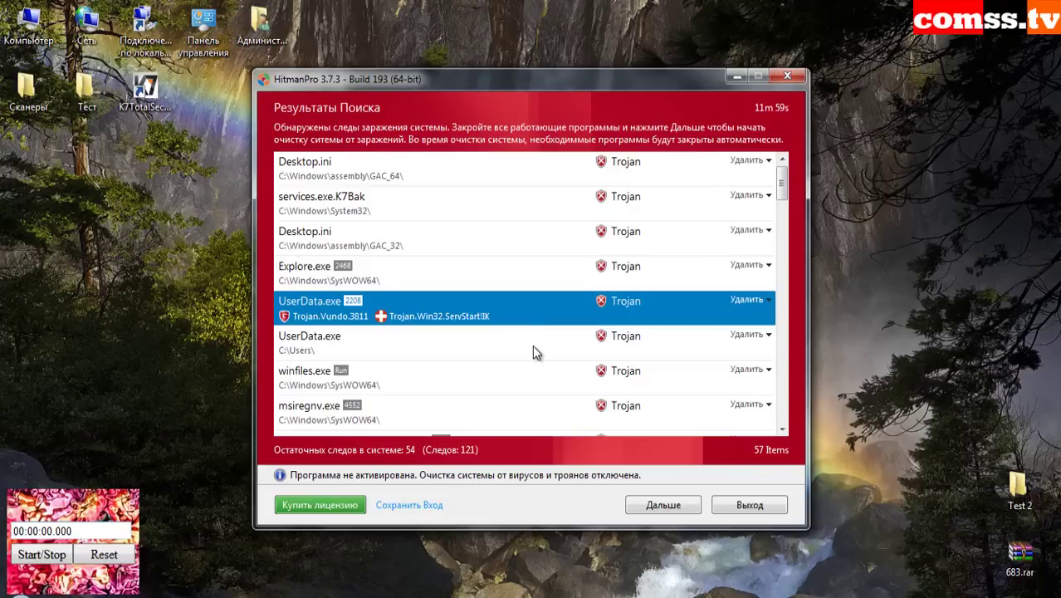
click(549, 377)
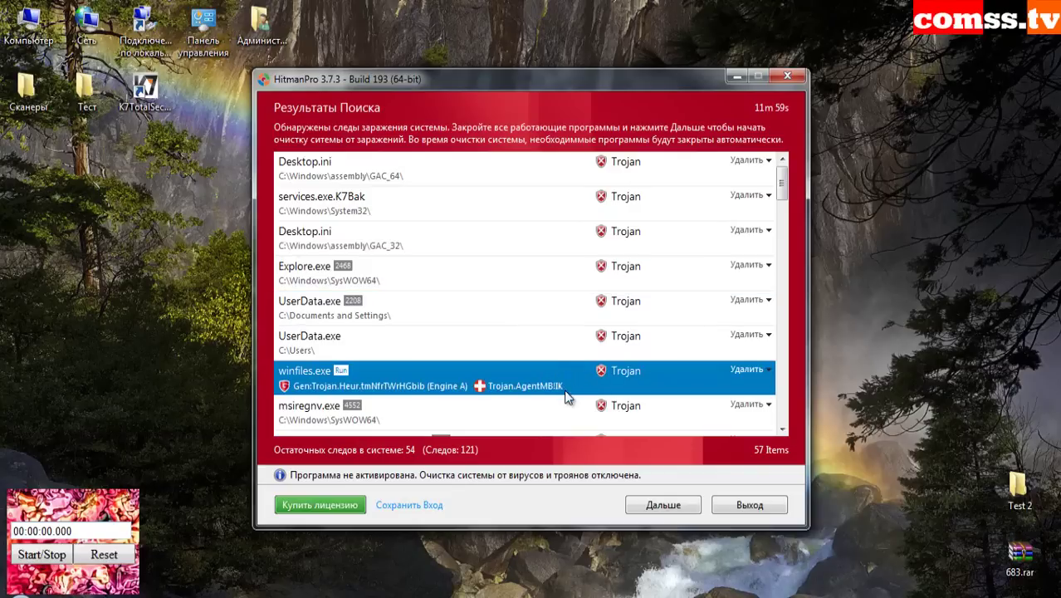
click(787, 384)
click(495, 170)
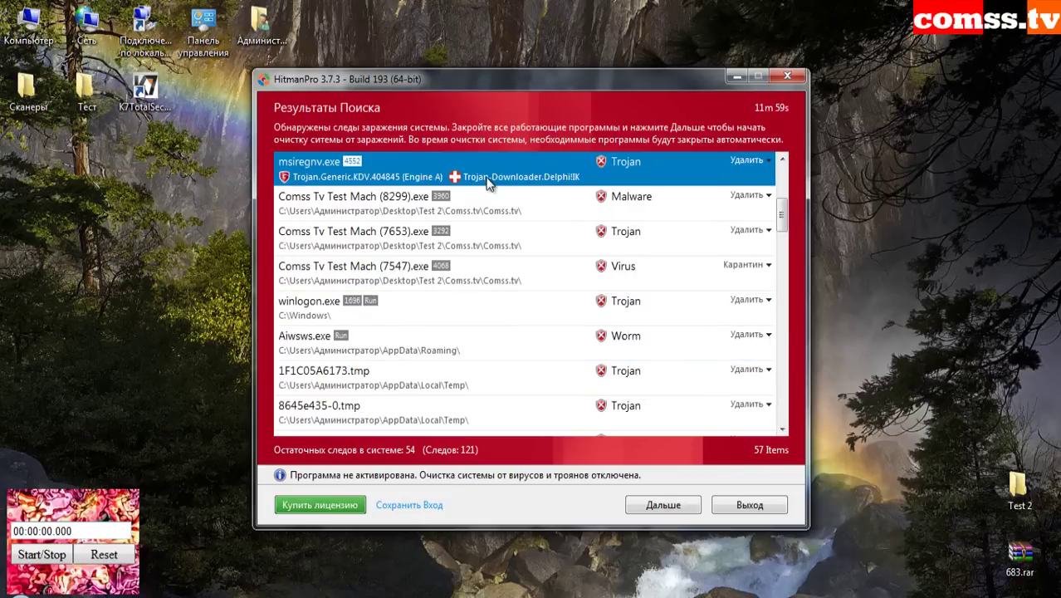
- Inspect the detection names for the three remaining Comss Tv Test Mach samples, winlogon.exe, Aiwsws.exe and 1F1C05A6173.tmp
click(553, 214)
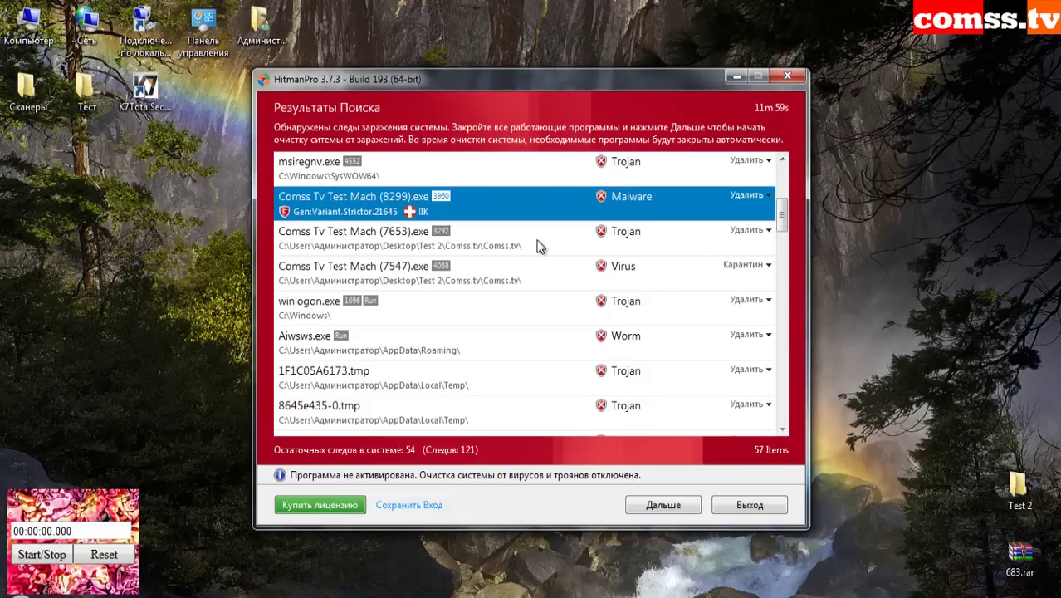
click(537, 246)
click(531, 282)
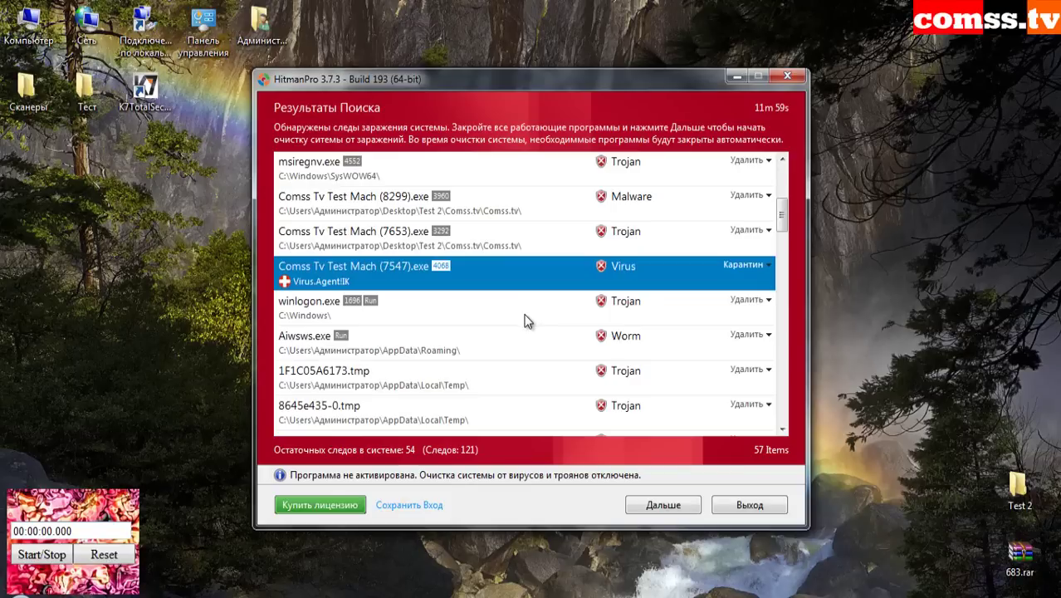
click(524, 320)
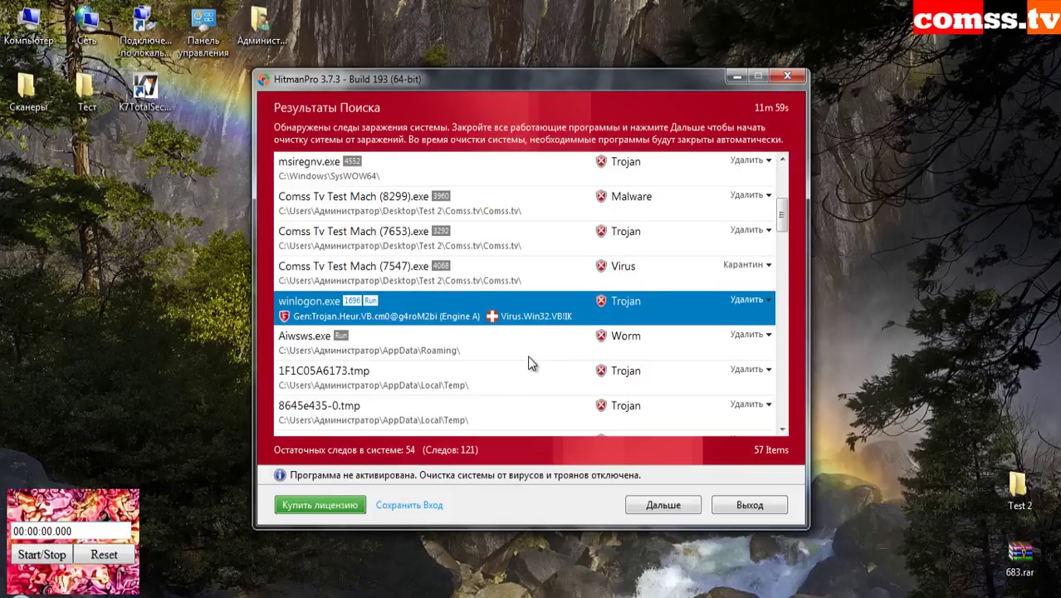
click(528, 348)
key(Up)
click(521, 349)
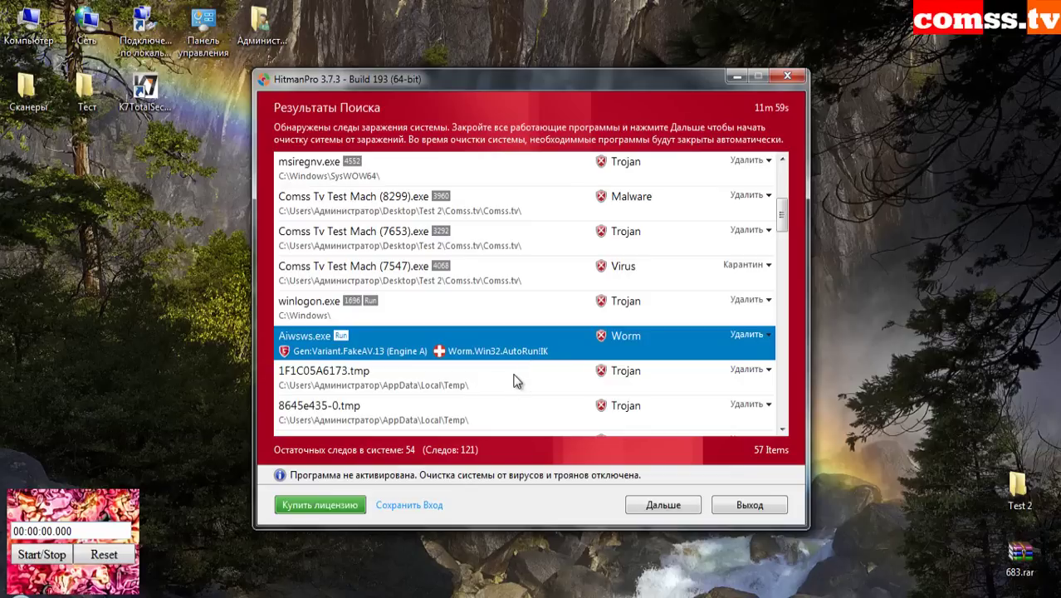
click(514, 380)
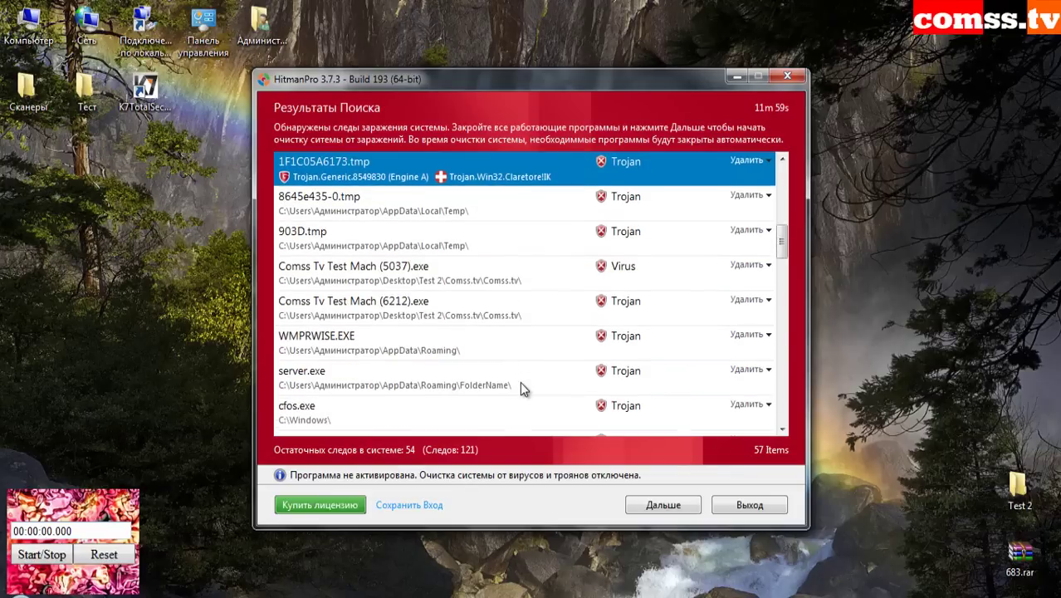
- Check the detection for Comss Tv Test Mach (5037).exe and review the remaining HitmanPro entries
click(566, 279)
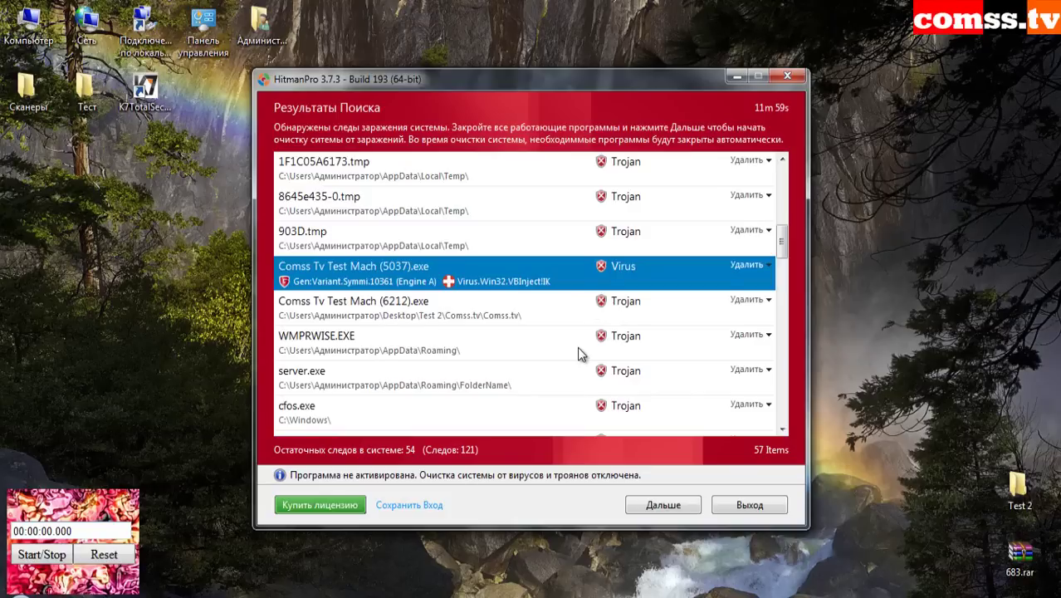
scroll(576, 347, down, 1)
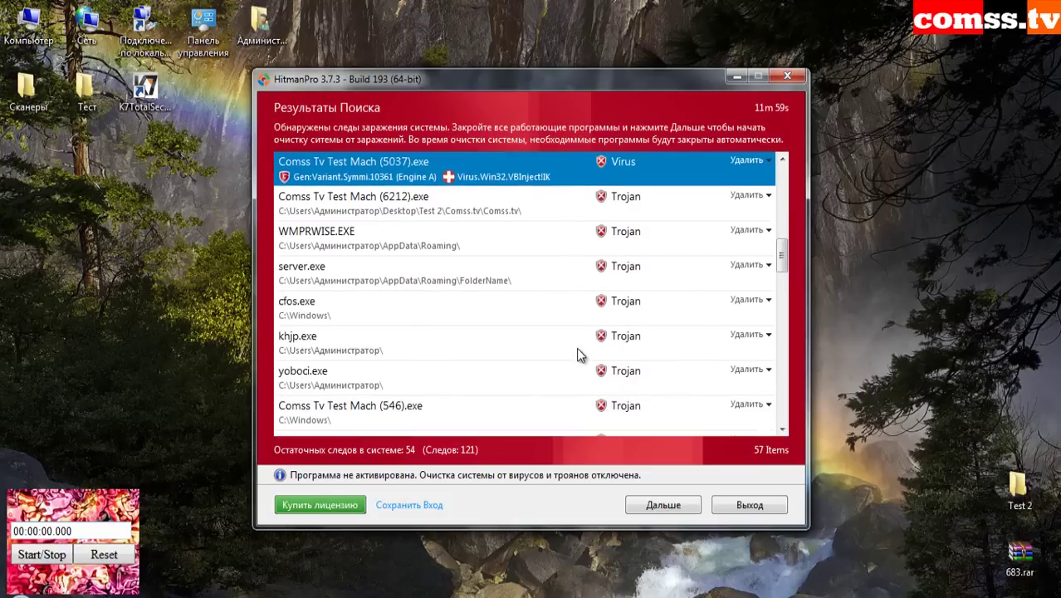
click(515, 335)
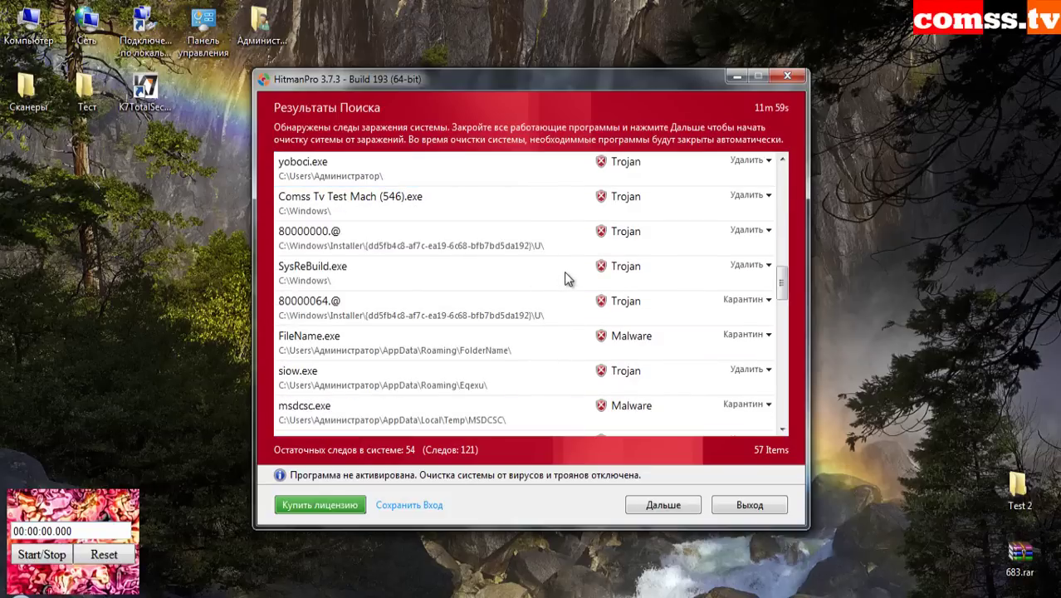
scroll(564, 279, up, 2)
scroll(532, 286, up, 7)
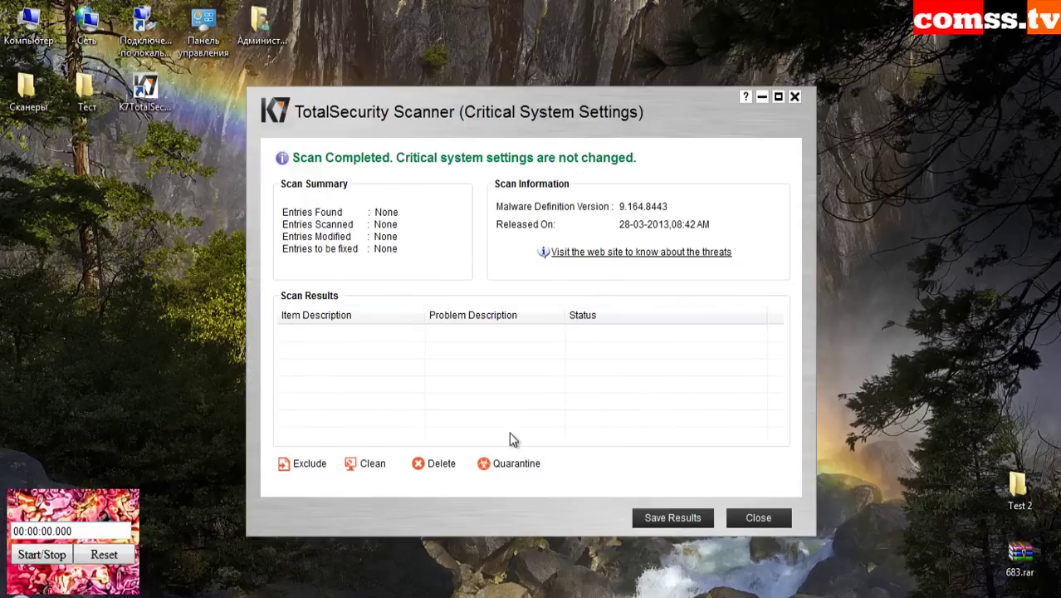
- Review and close the K7 scanner results for Critical System Settings, Vulnerabilities and Generic RootKits
click(758, 517)
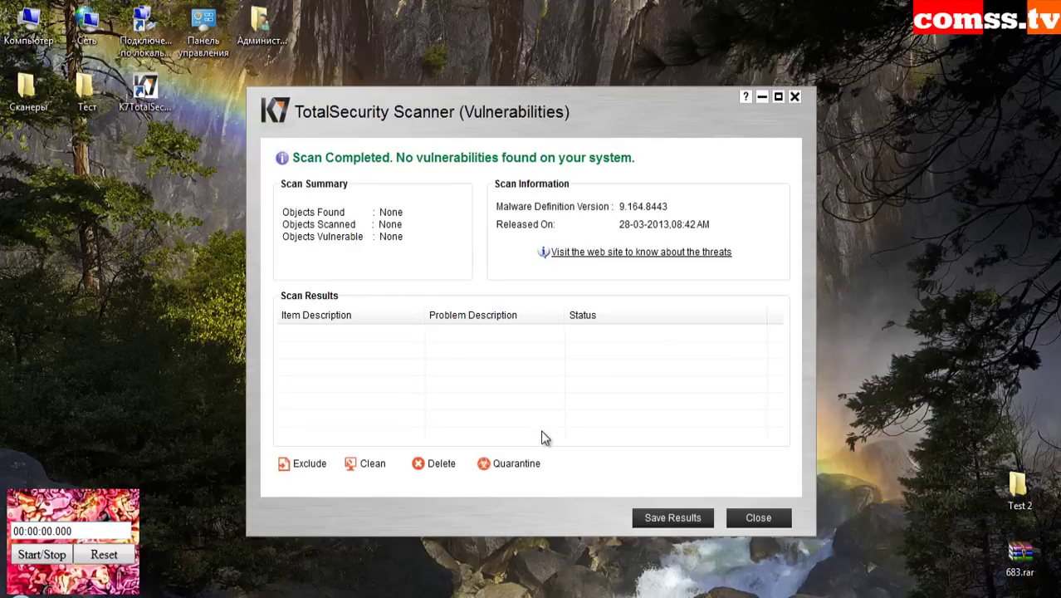
click(767, 517)
click(418, 315)
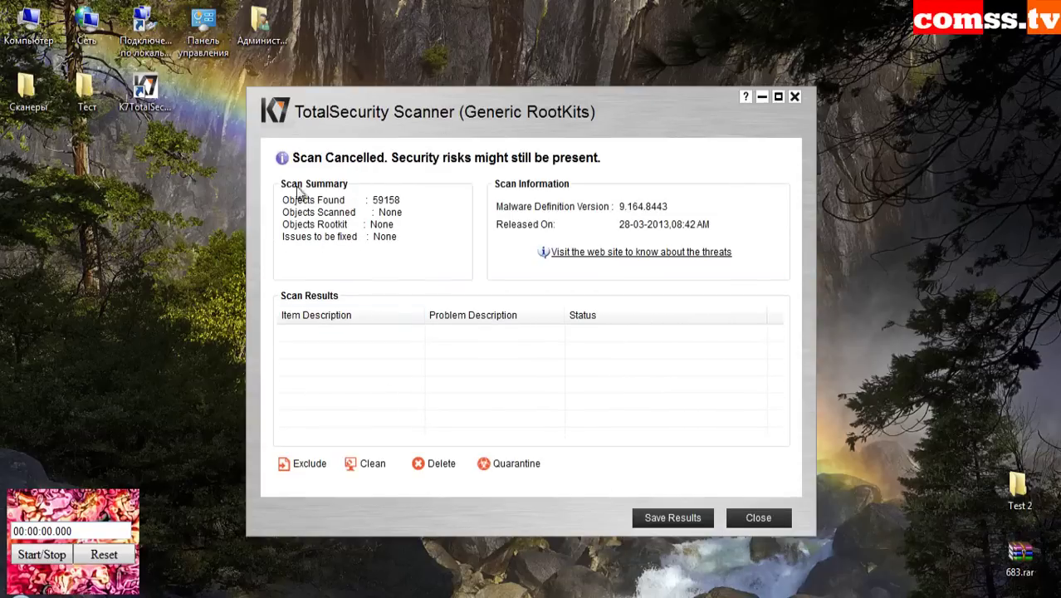
click(751, 518)
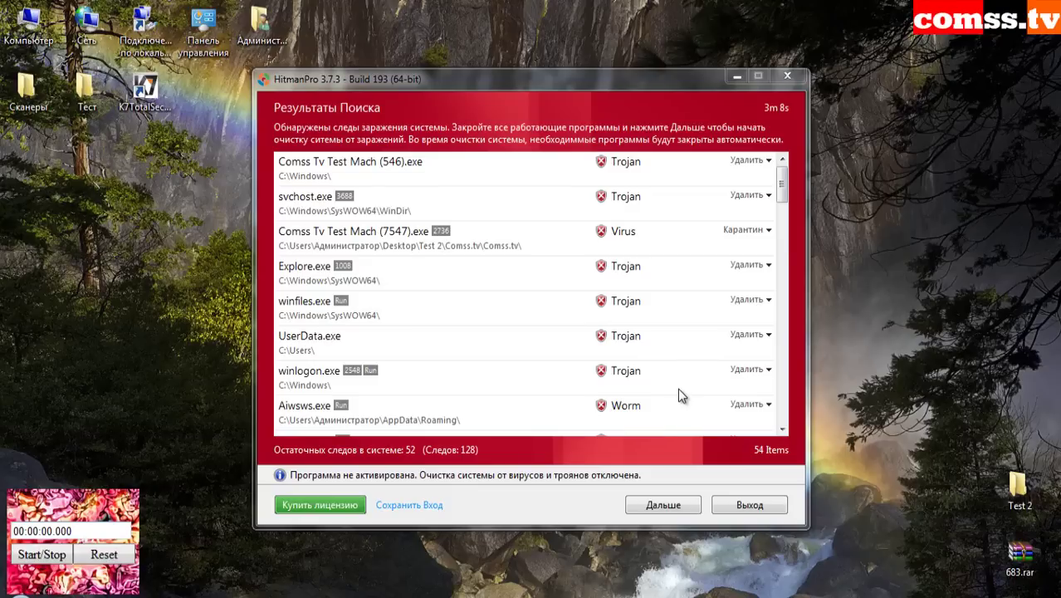
- Inspect the new HitmanPro results, checking the detections for Comss Tv Test Mach (7547).exe, winlogon.exe and Aiwsws.exe
click(548, 243)
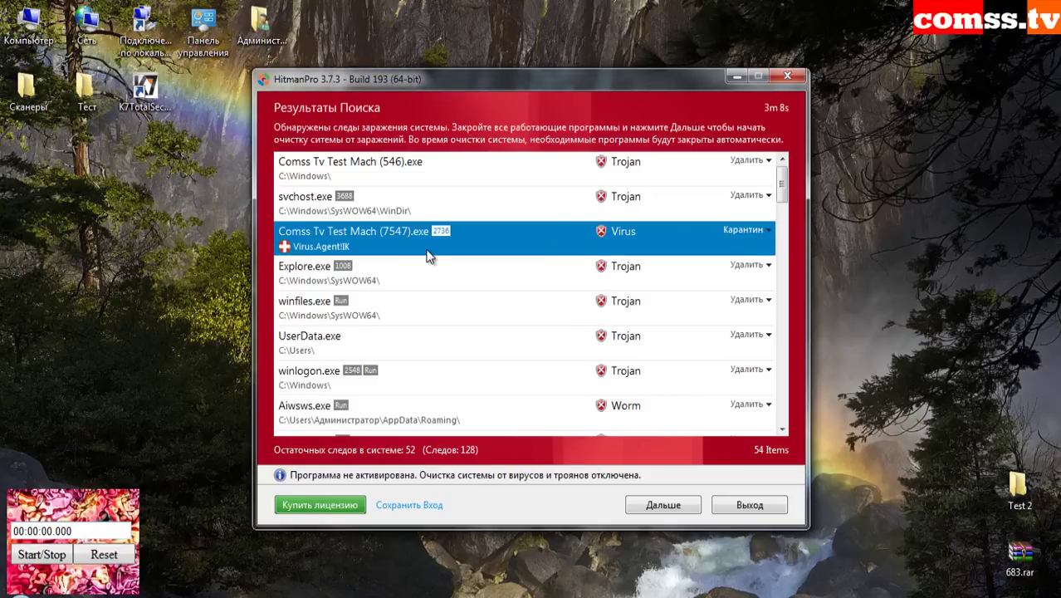
click(462, 372)
scroll(463, 378, down, 1)
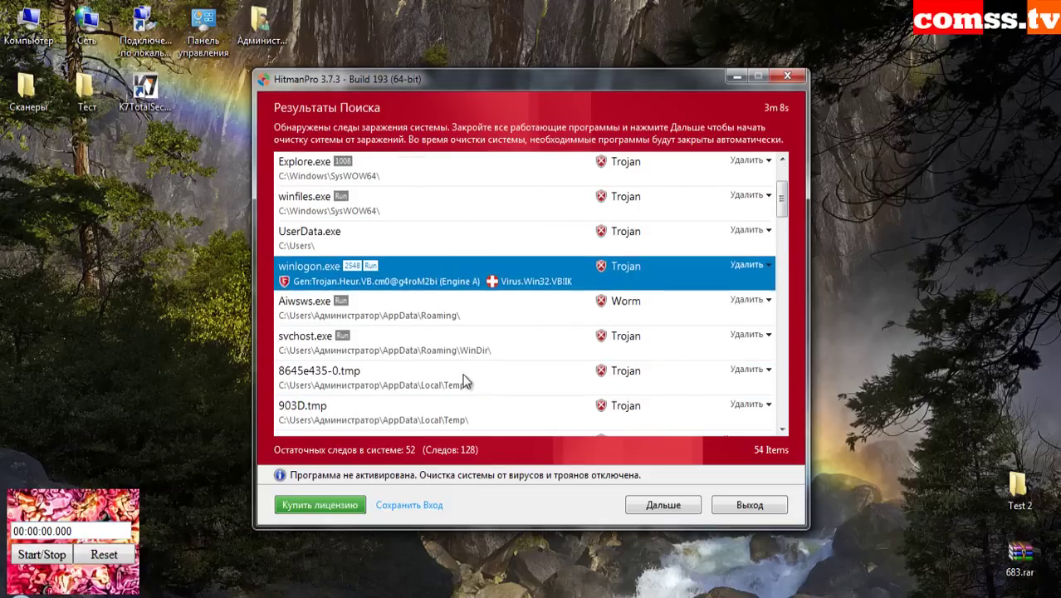
click(480, 299)
scroll(518, 374, down, 1)
scroll(518, 374, up, 1)
scroll(518, 381, up, 1)
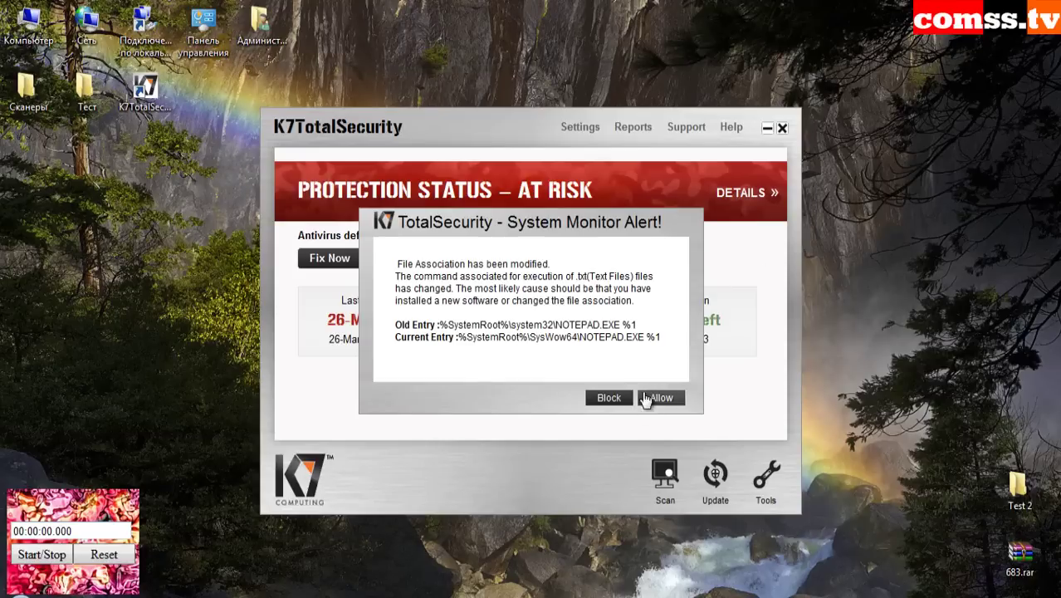
- Allow the modified .txt file association and accept the restart required by the Advance Cleanup tool
click(647, 400)
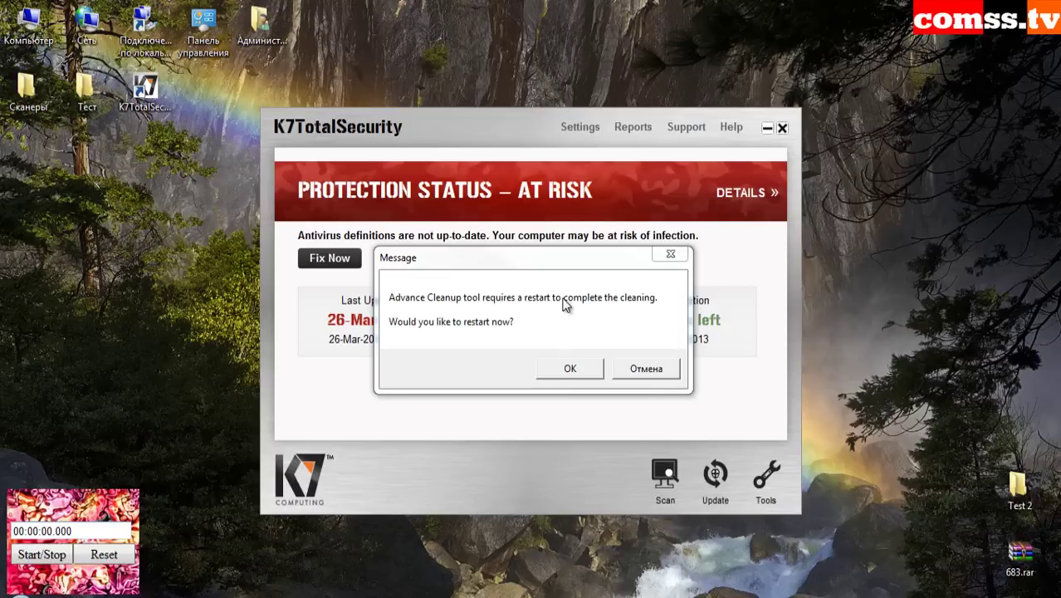
key(Return)
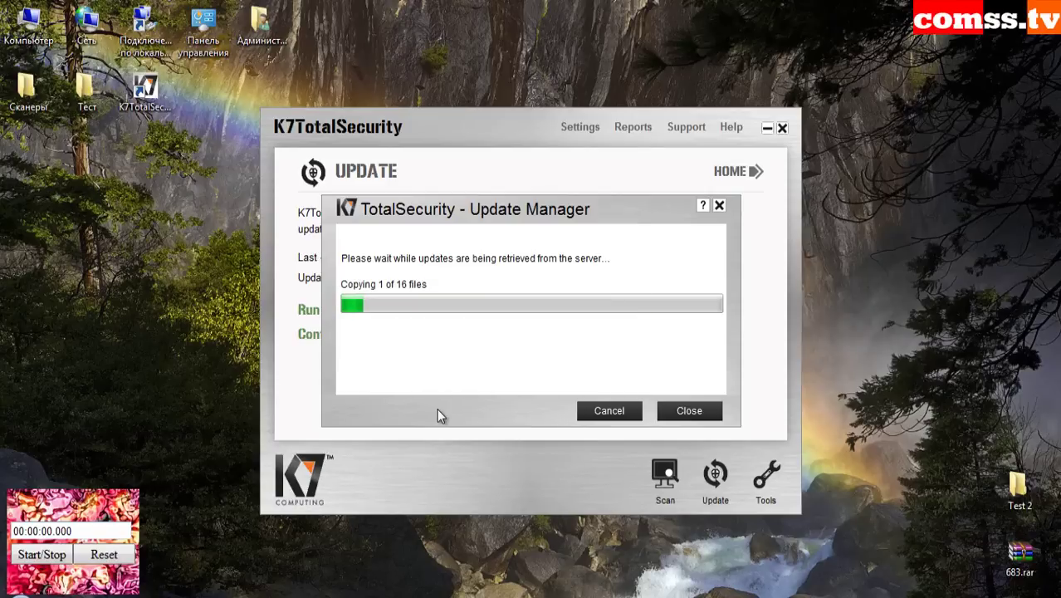
- Close the K7 Update Manager and dismiss the purchase reminder
click(687, 411)
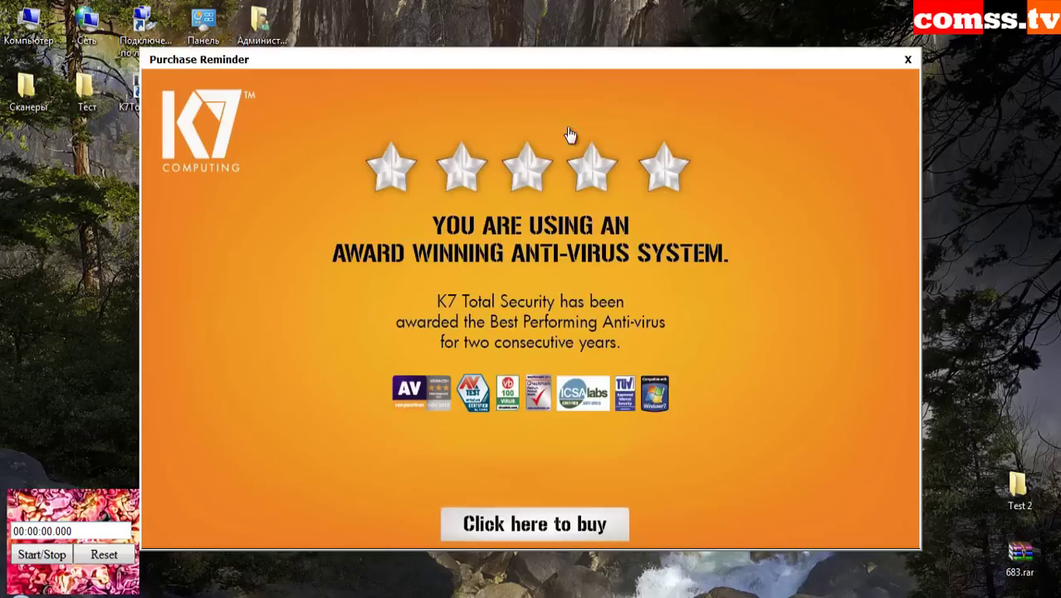
click(908, 59)
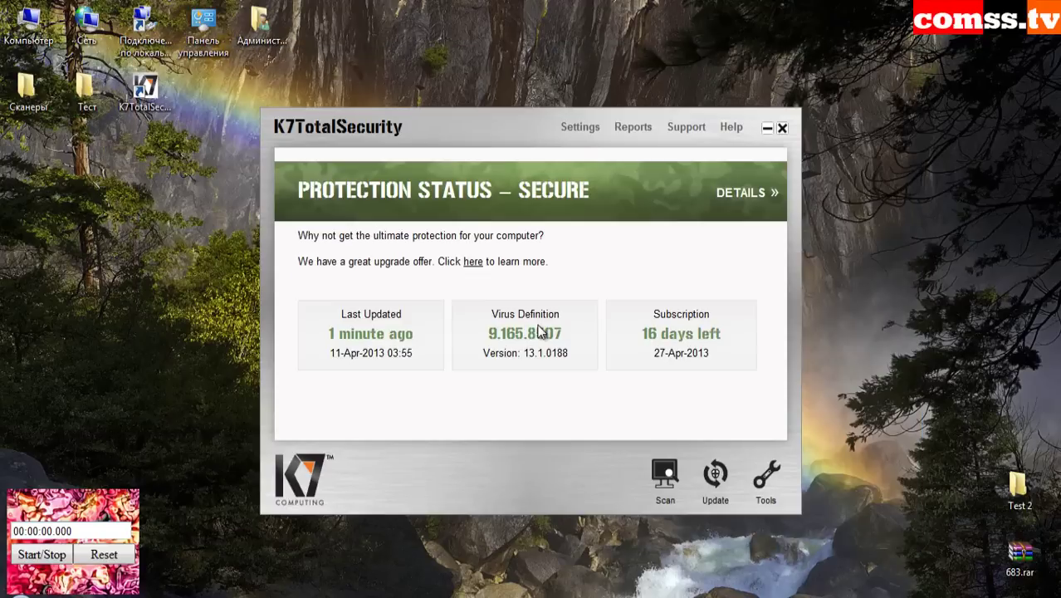
- Extract the desktop archive 683.rar into its own 683 folder, and close the Quick Scan results without restarting the system
right_click(1019, 554)
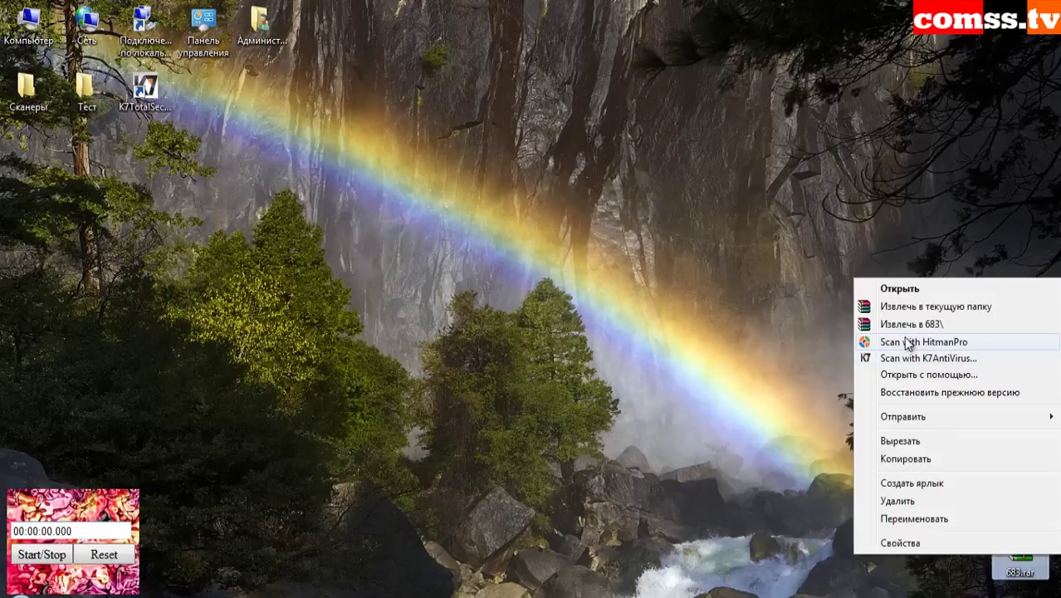
click(910, 324)
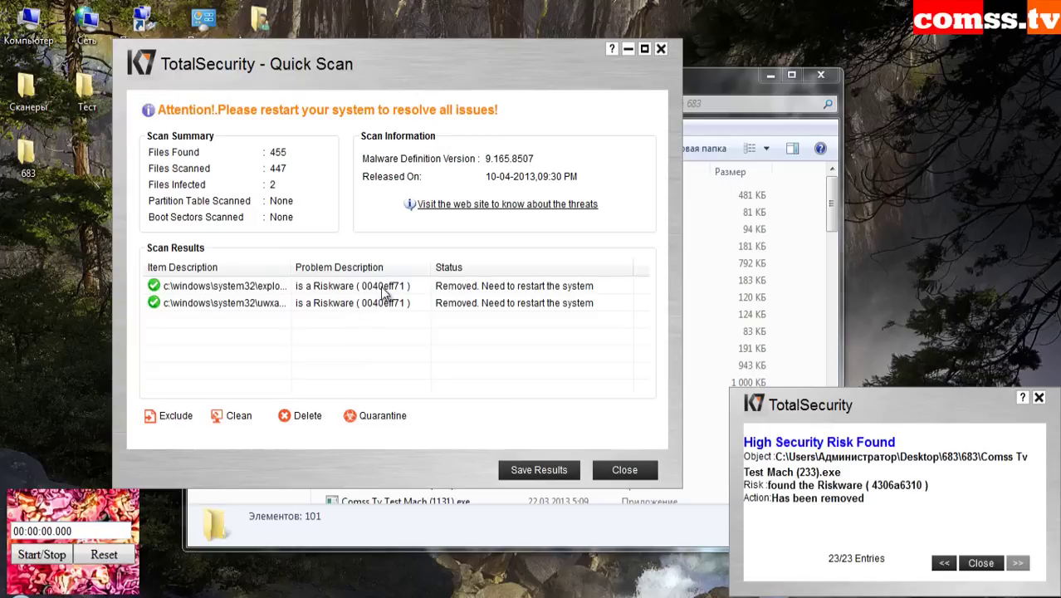
click(624, 471)
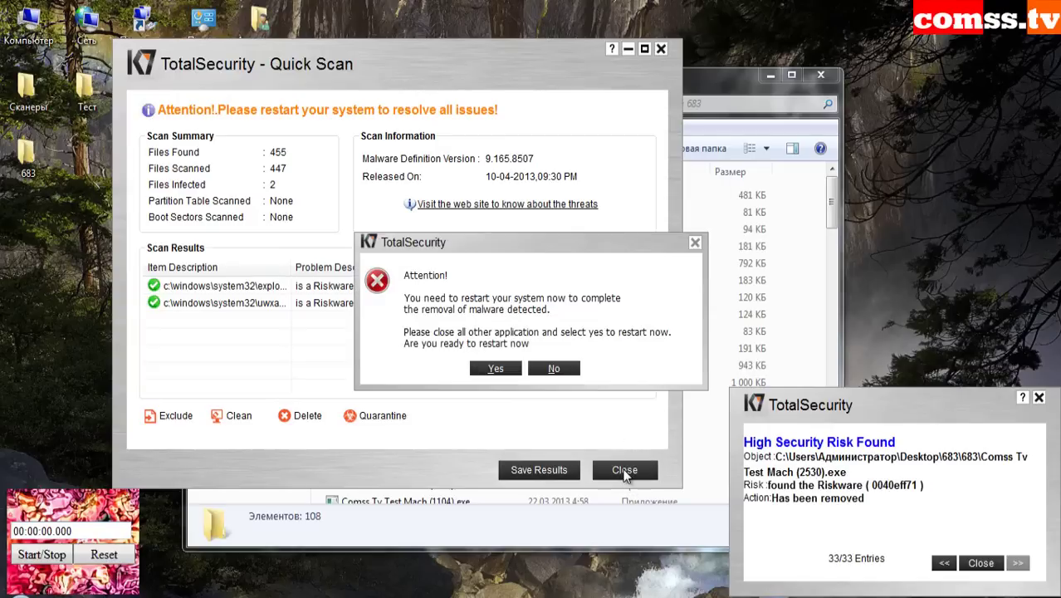
click(550, 368)
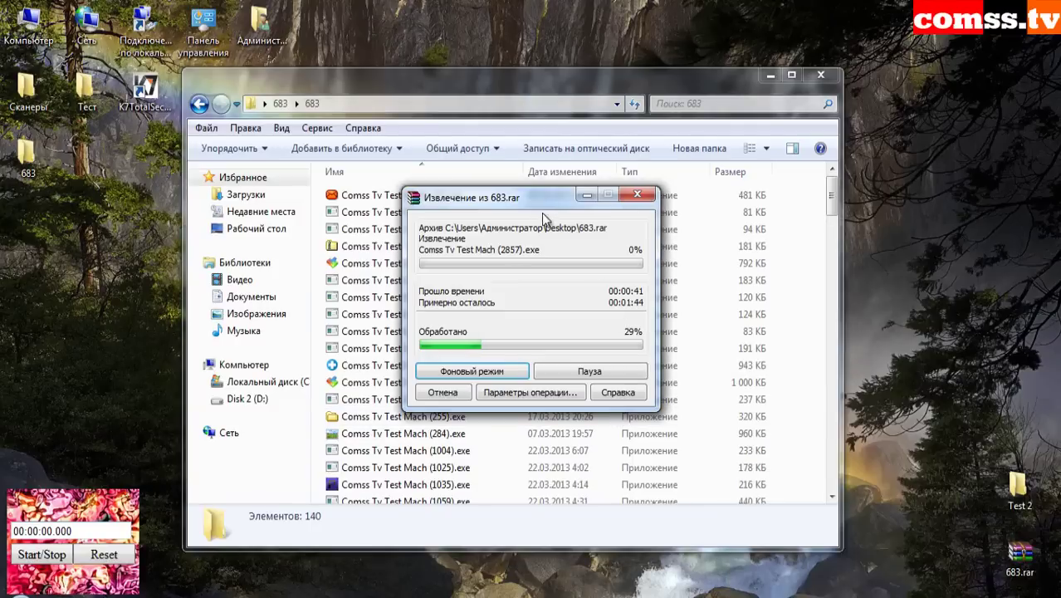
drag(512, 202, 845, 99)
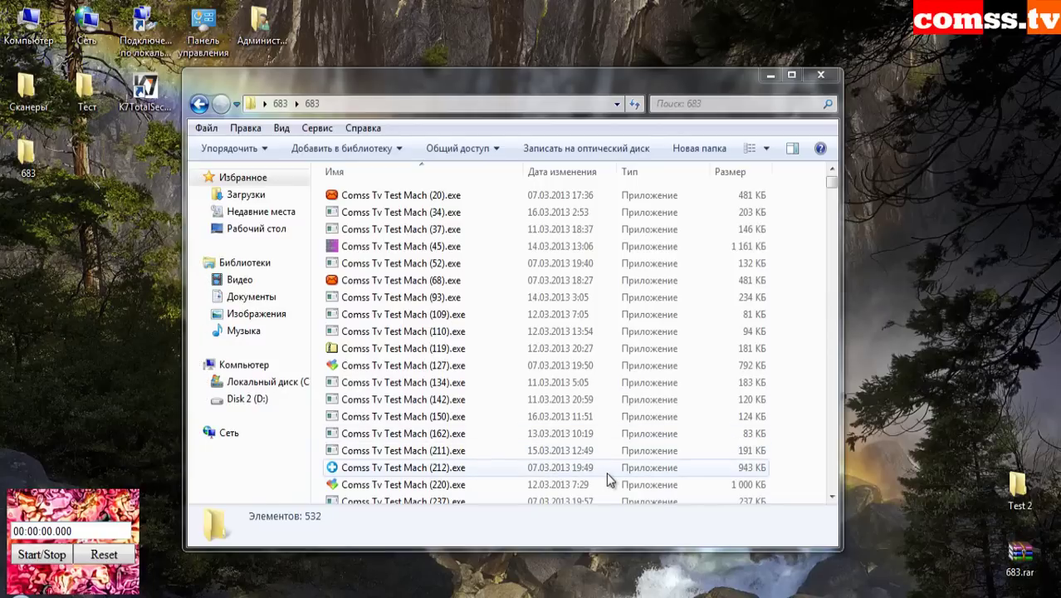
- Go up to the outer 683 folder and scan the inner 683 folder with K7AntiVirus
key(BackSpace)
right_click(450, 193)
click(516, 319)
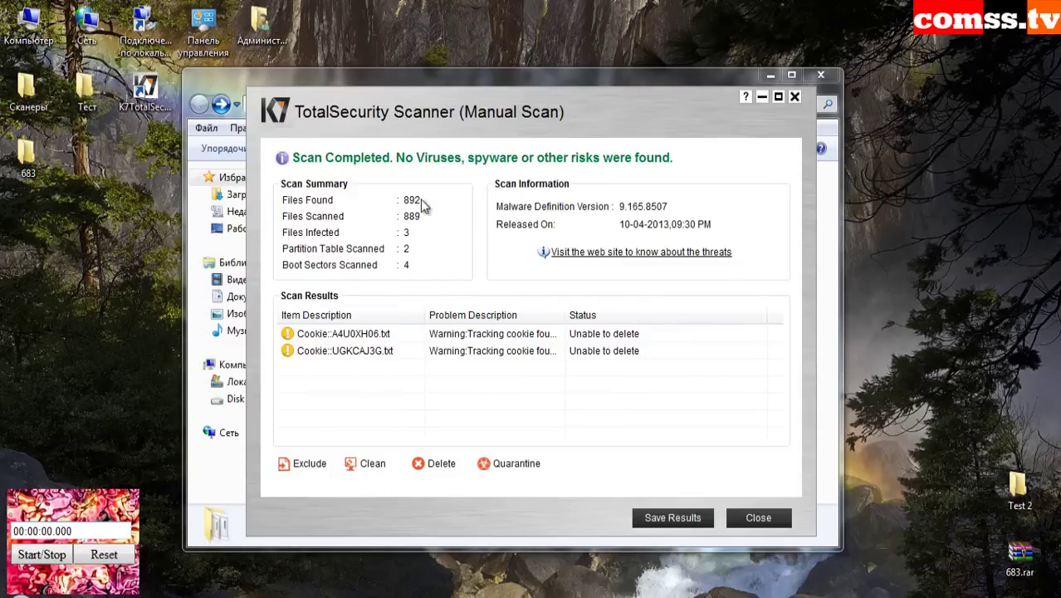
- Close the K7 manual scan results and examine HitmanPro's contextual scan results for the 683 folder
click(758, 518)
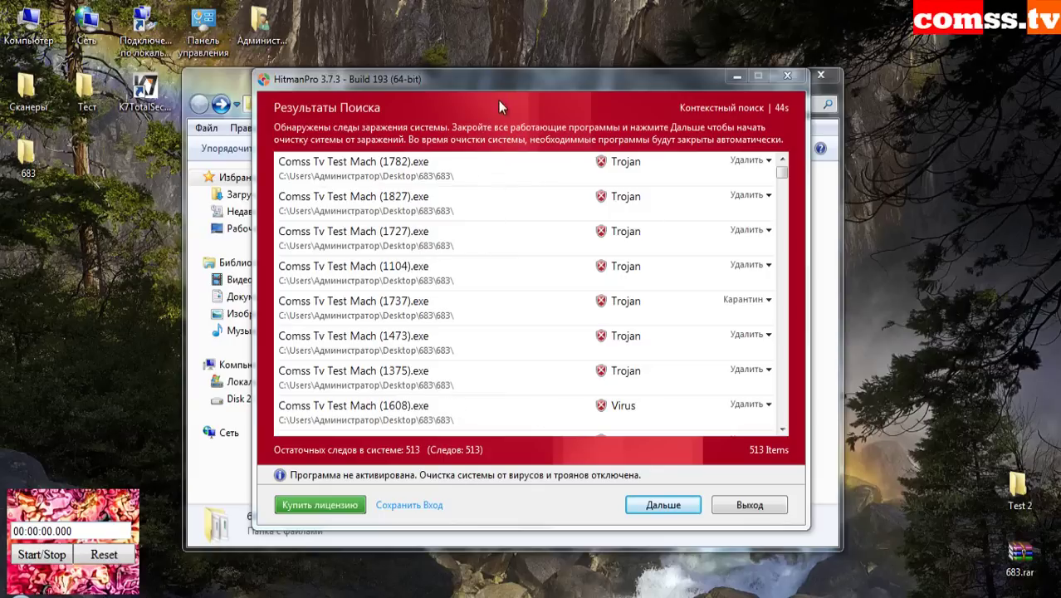
drag(497, 83, 530, 69)
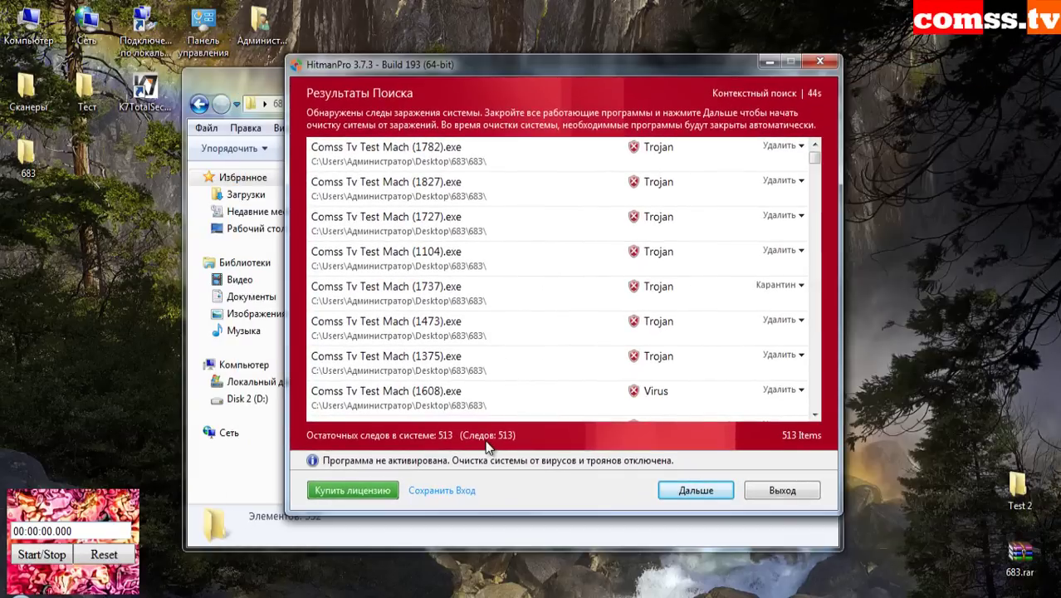